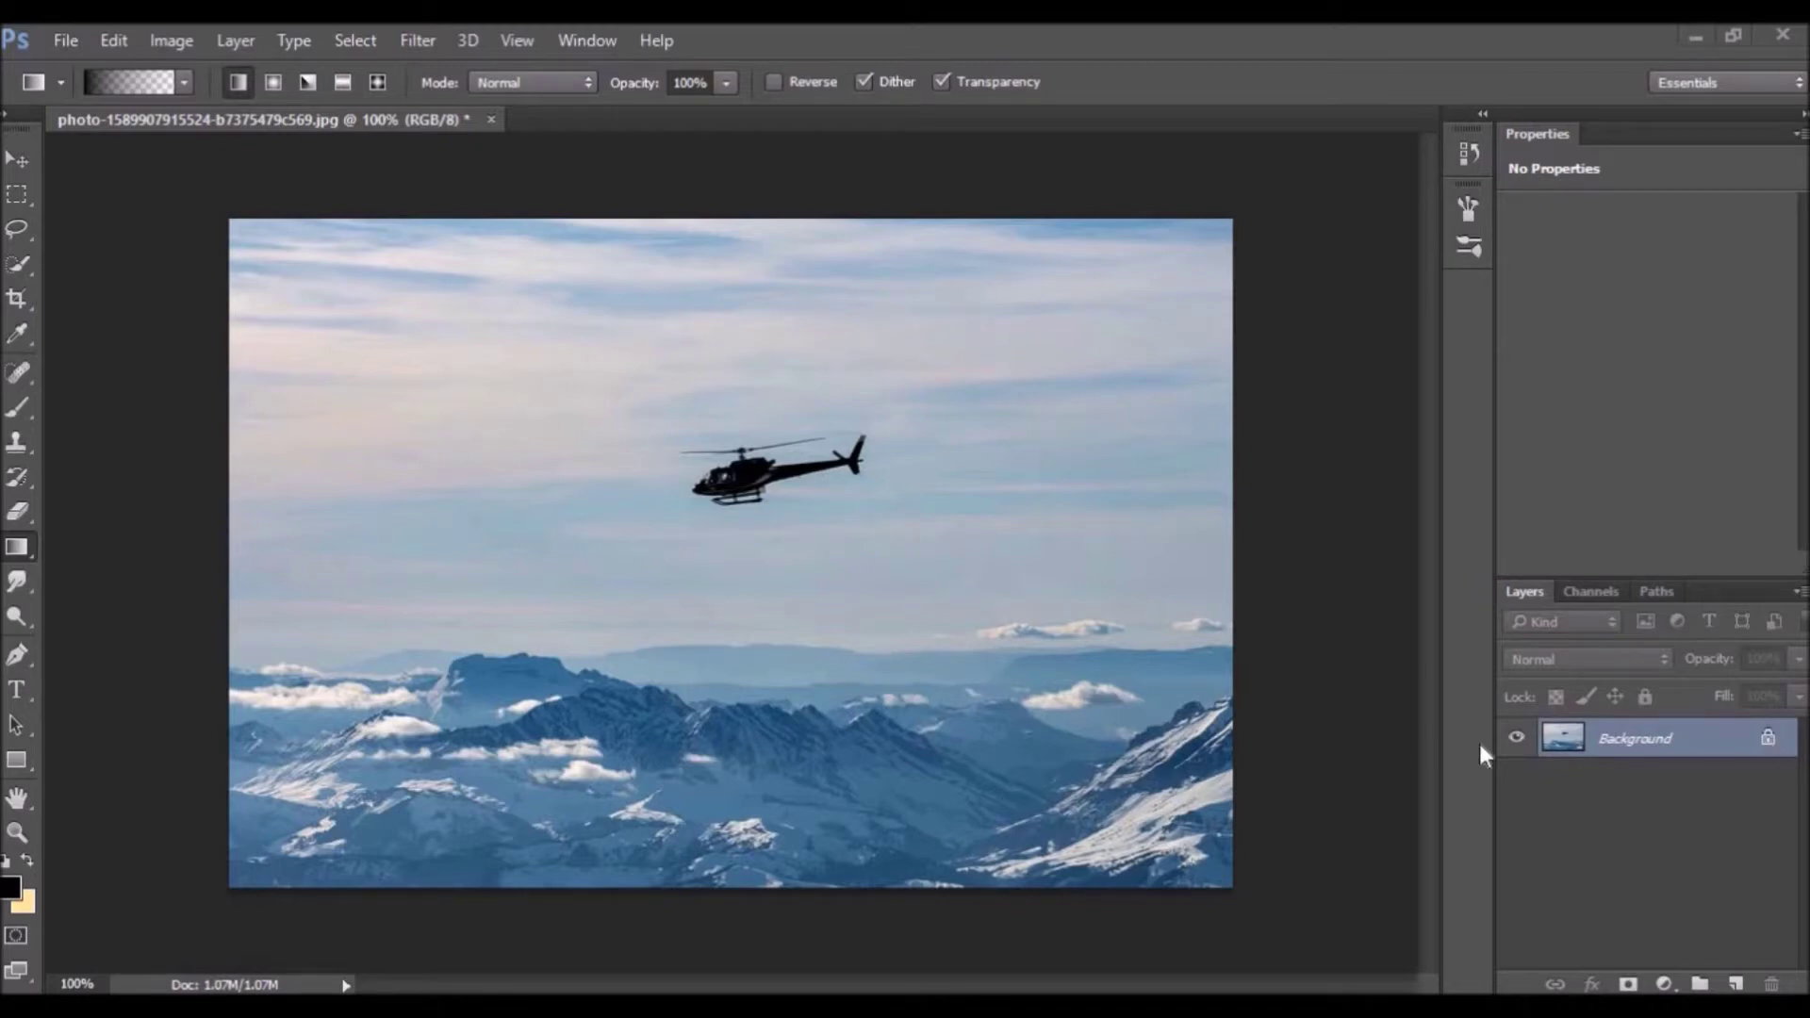
Step: Unlock the background layer and create a duplicate of it converted to a smart object
{"action": "left_click", "coordinate": [1768, 742]}
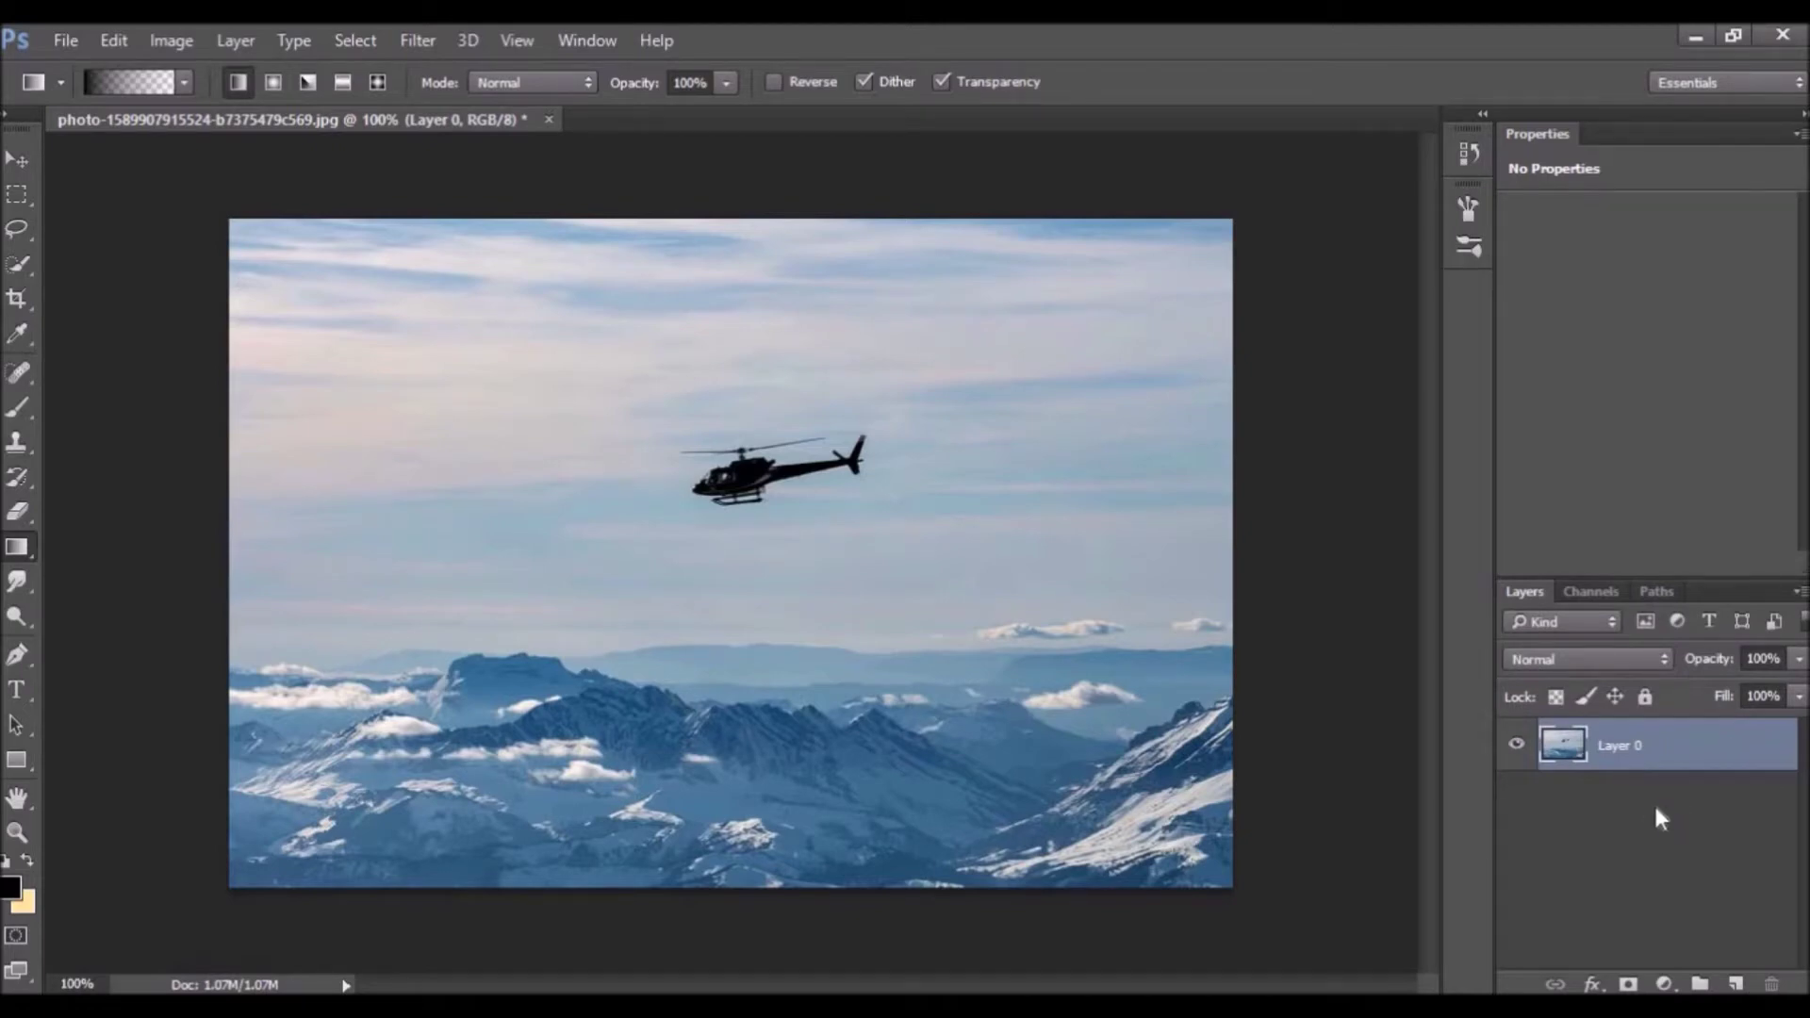
{"action": "key", "text": "ctrl+j"}
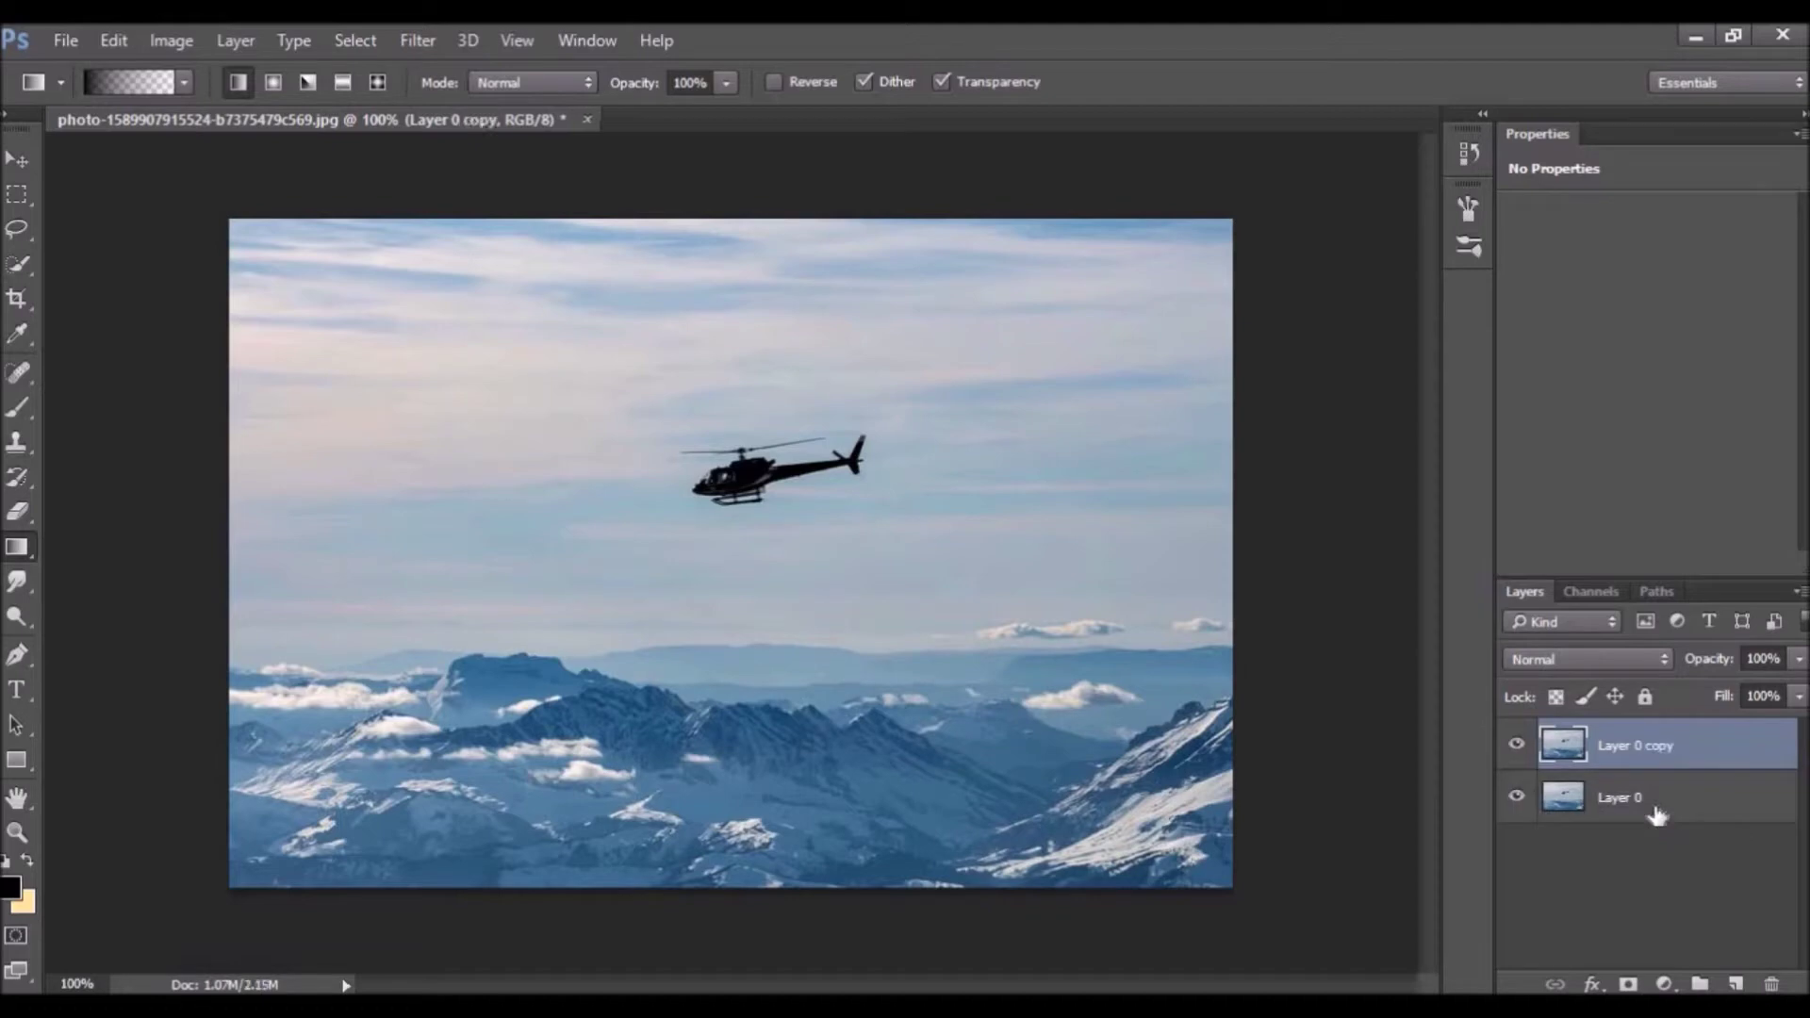
{"action": "right_click", "coordinate": [1728, 750]}
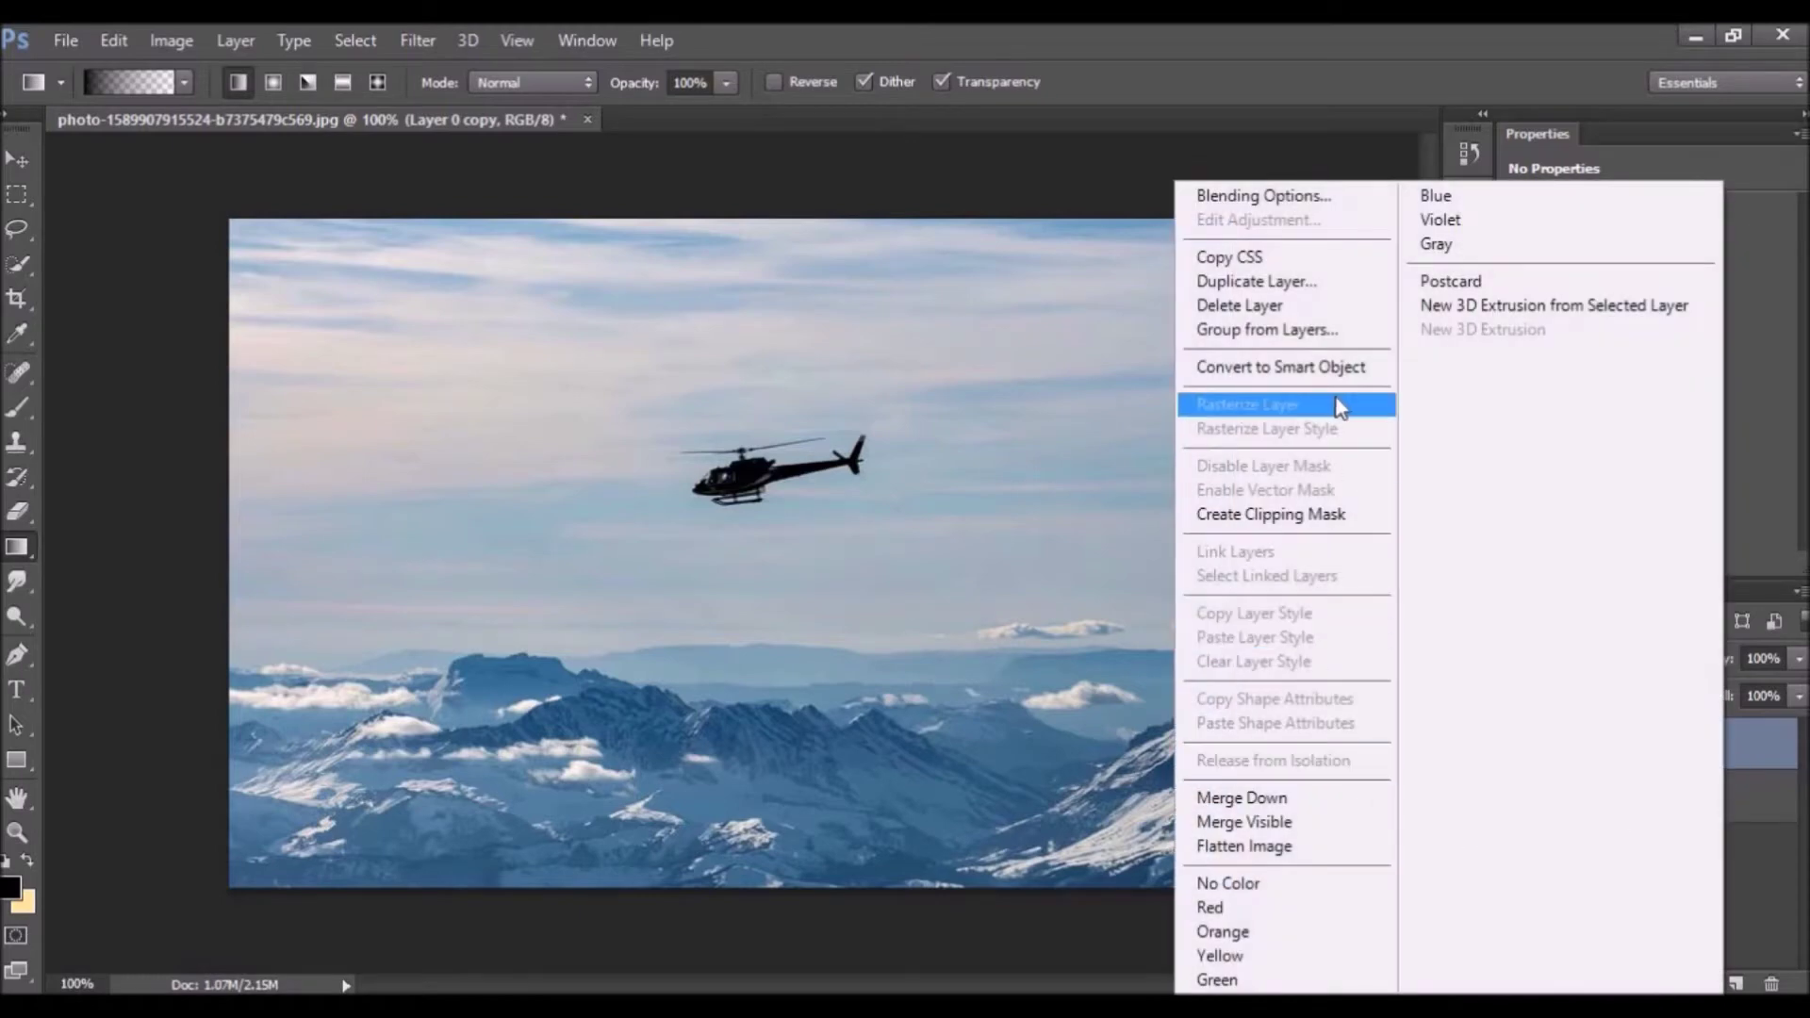
{"action": "left_click", "coordinate": [1329, 376]}
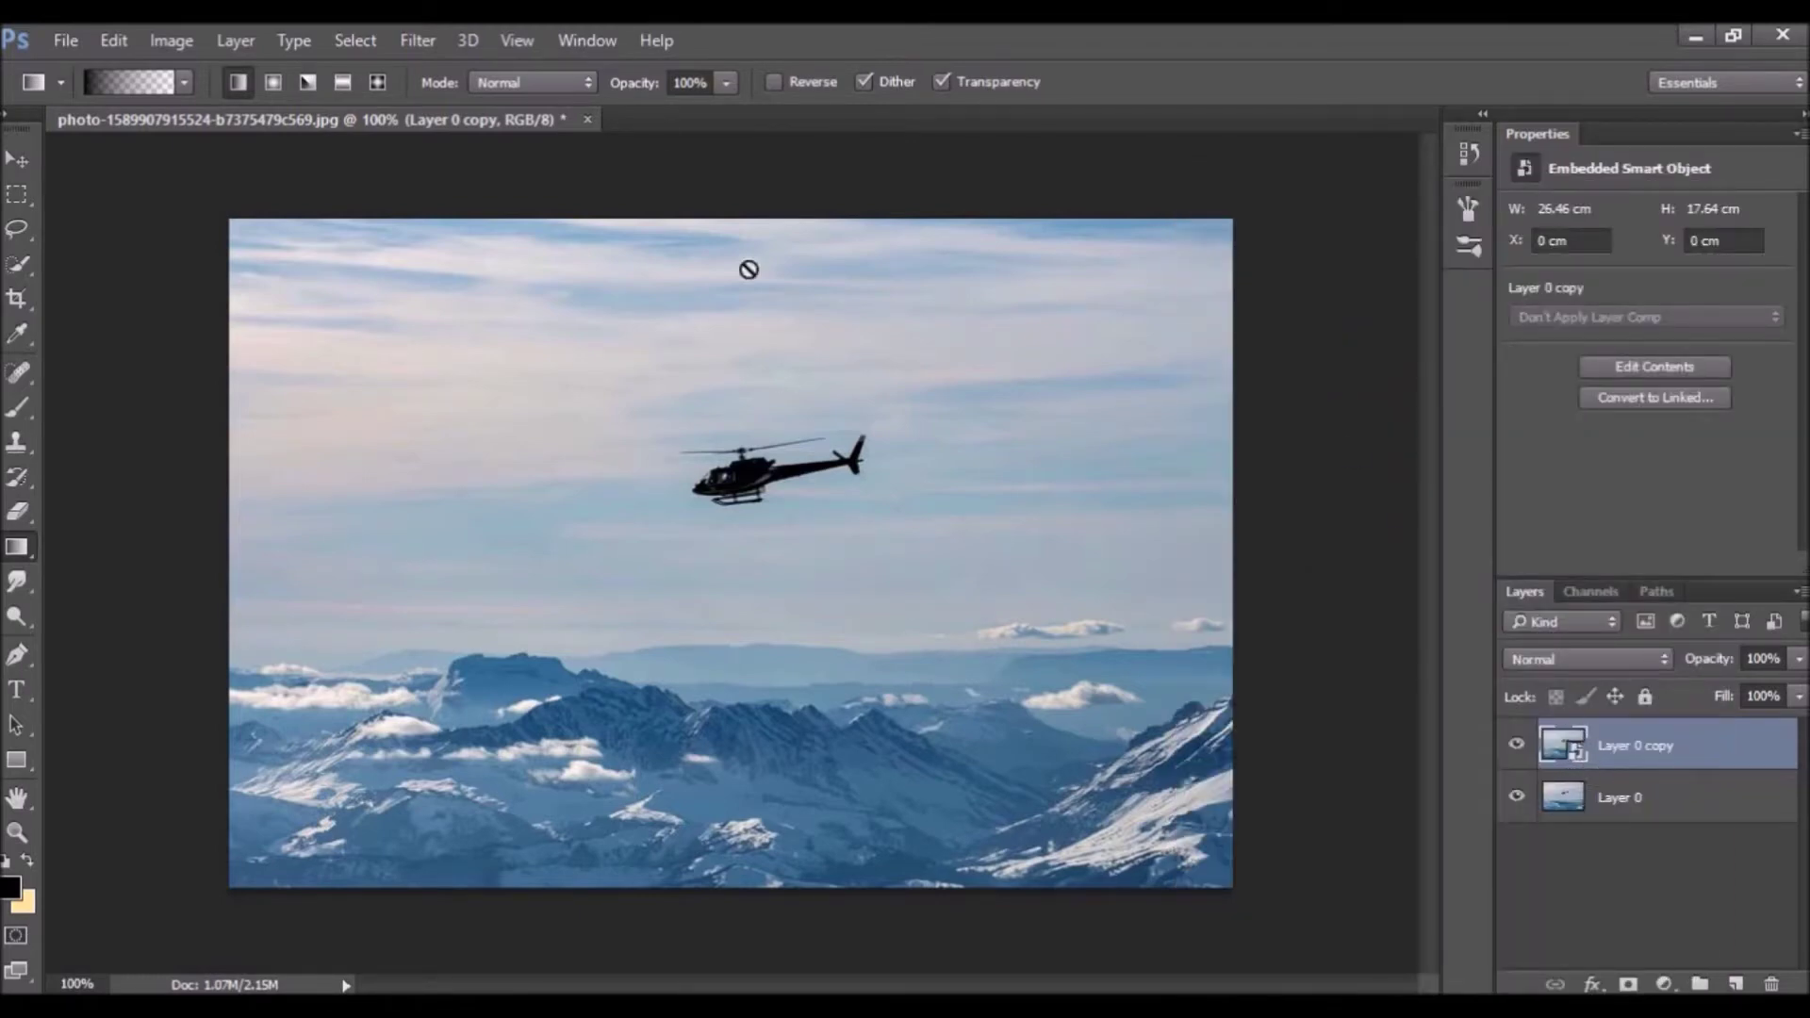
Step: Start the Camera Raw filter on the smart object and set temperature to +10 and tint to +11
{"action": "left_click", "coordinate": [413, 38]}
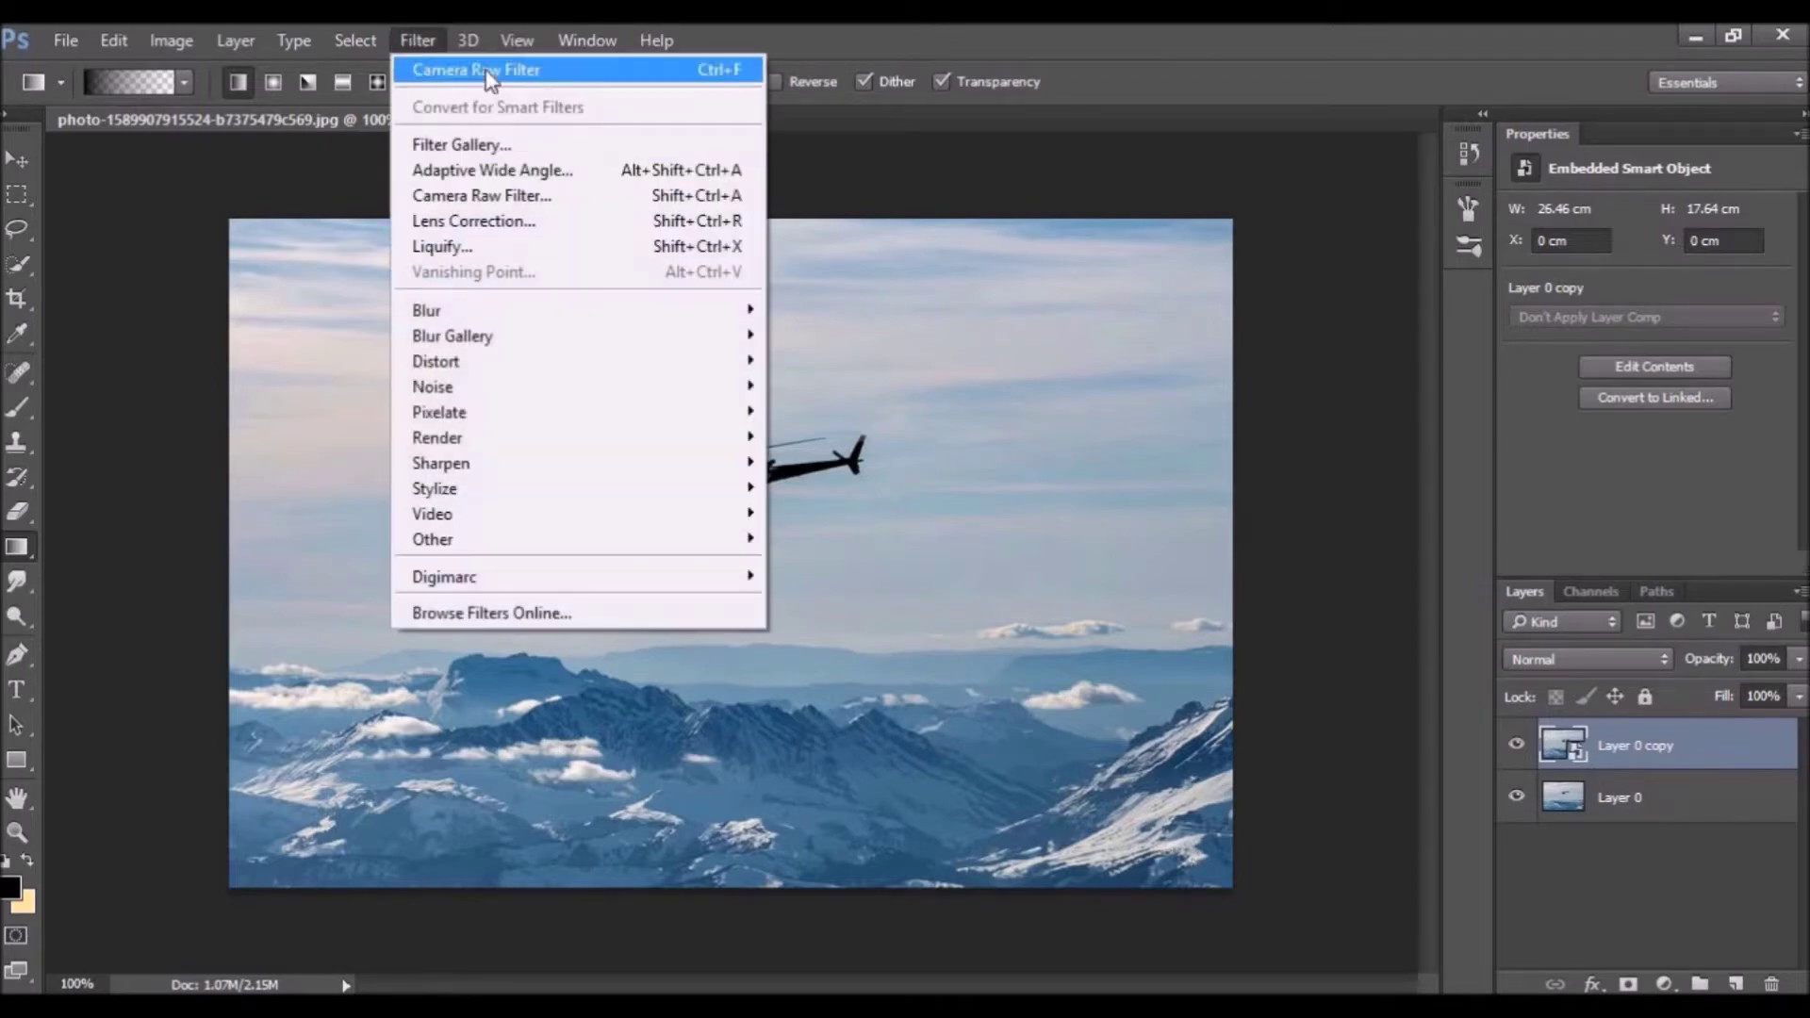
{"action": "left_click", "coordinate": [487, 74]}
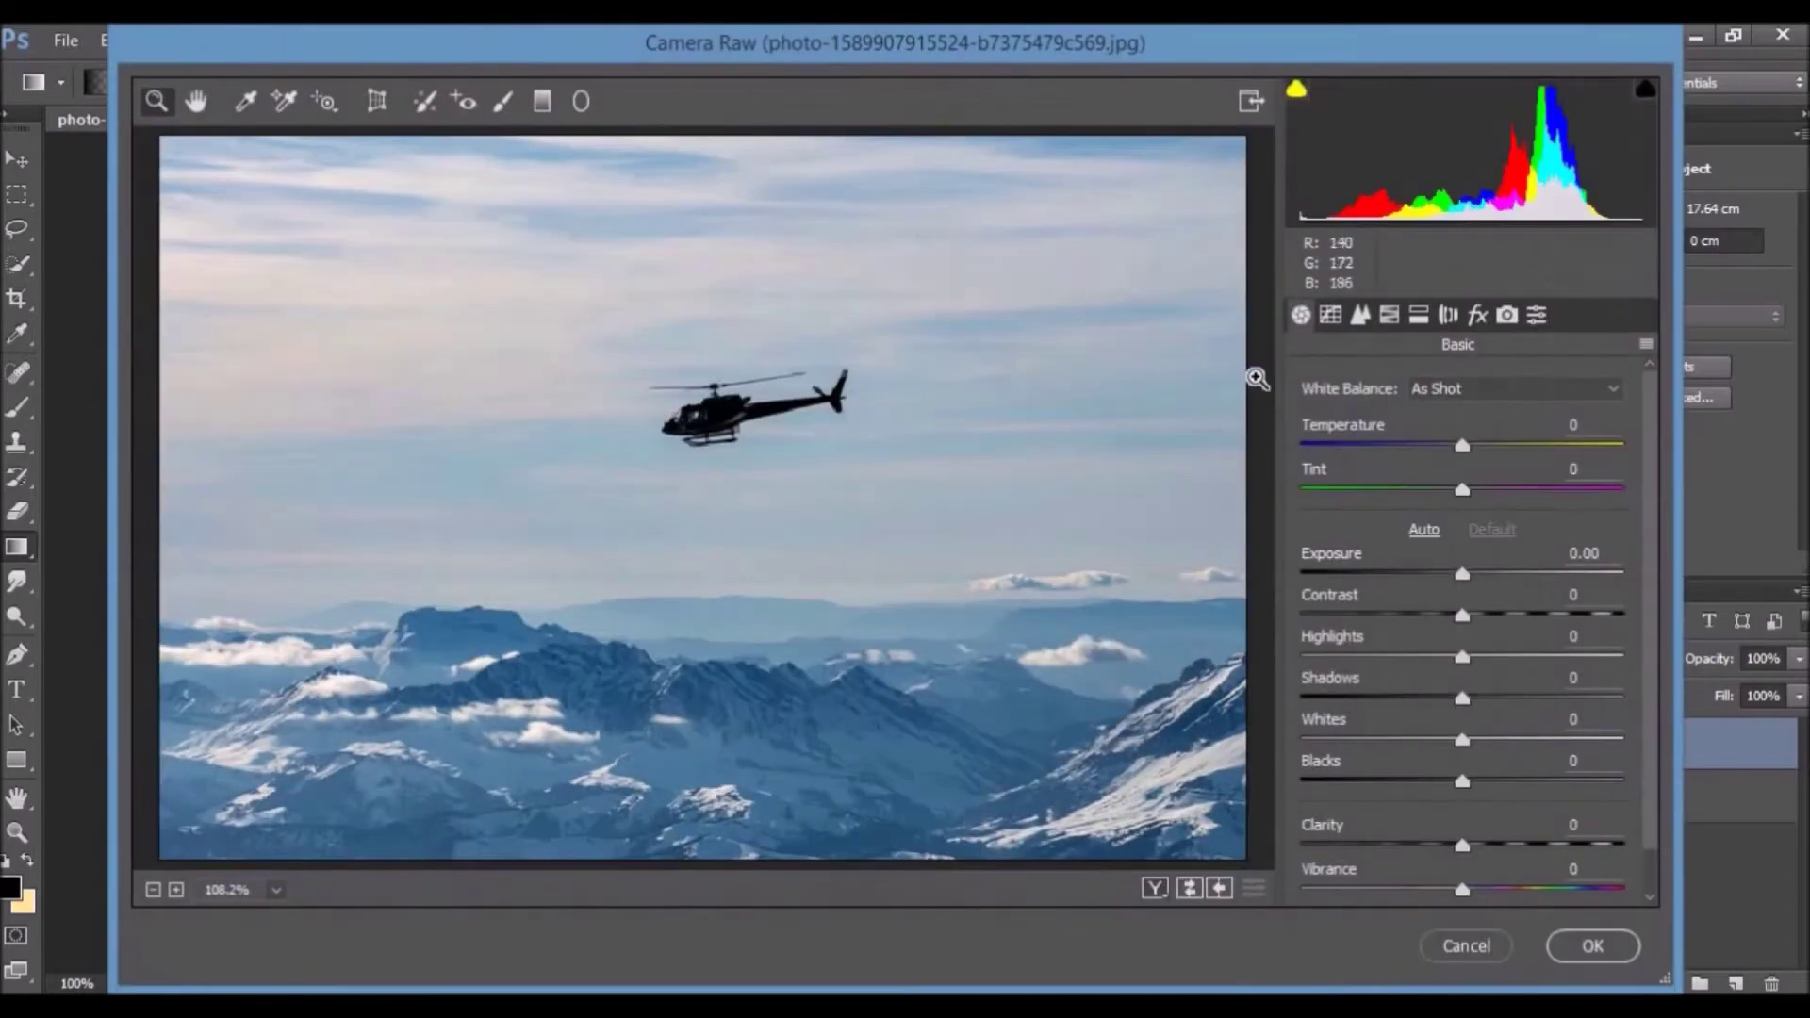
{"action": "left_click_drag", "start_coordinate": [1650, 505], "coordinate": [1650, 506]}
{"action": "scroll", "coordinate": [1632, 453], "scroll_direction": "down", "scroll_amount": 1}
{"action": "scroll", "coordinate": [1632, 393], "scroll_direction": "up", "scroll_amount": 1}
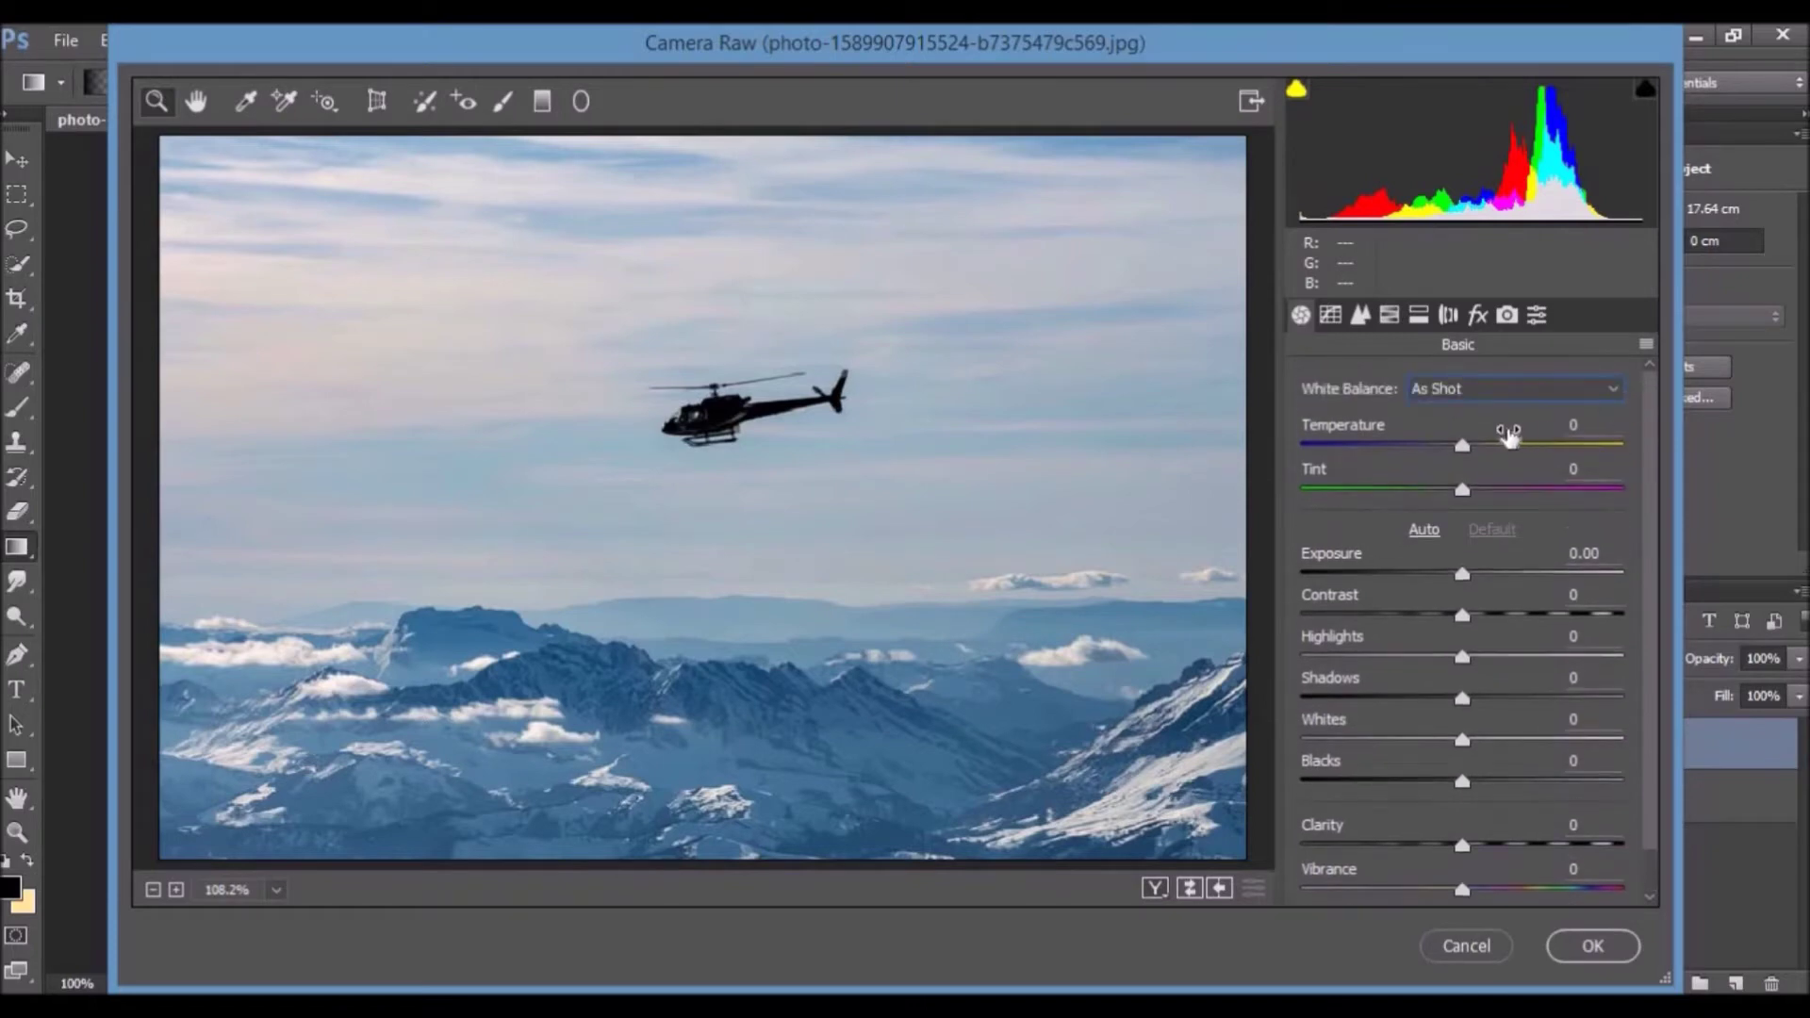
{"action": "left_click_drag", "start_coordinate": [1462, 458], "coordinate": [1479, 490]}
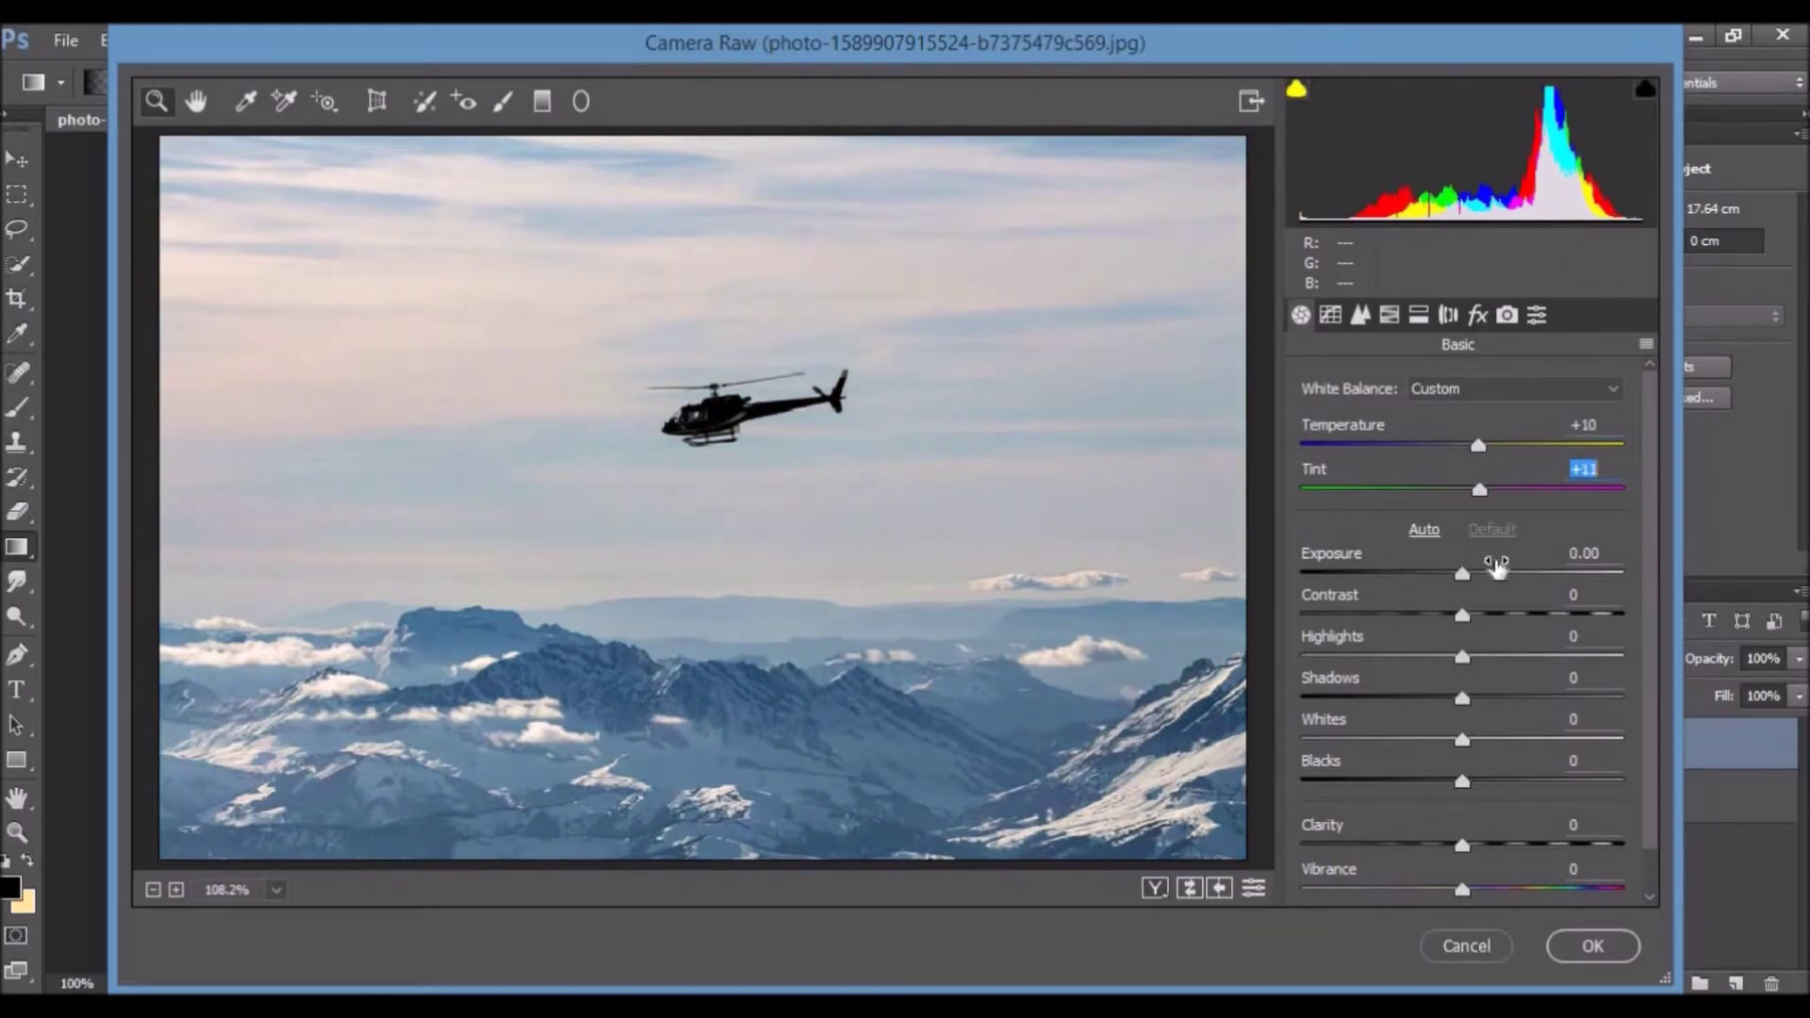
Step: Set exposure to +0.25, contrast +14, highlights +23, shadows -8, whites +18, blacks -8, clarity +6, vibrance +15 and saturation +6
{"action": "left_click_drag", "start_coordinate": [1462, 573], "coordinate": [1453, 784]}
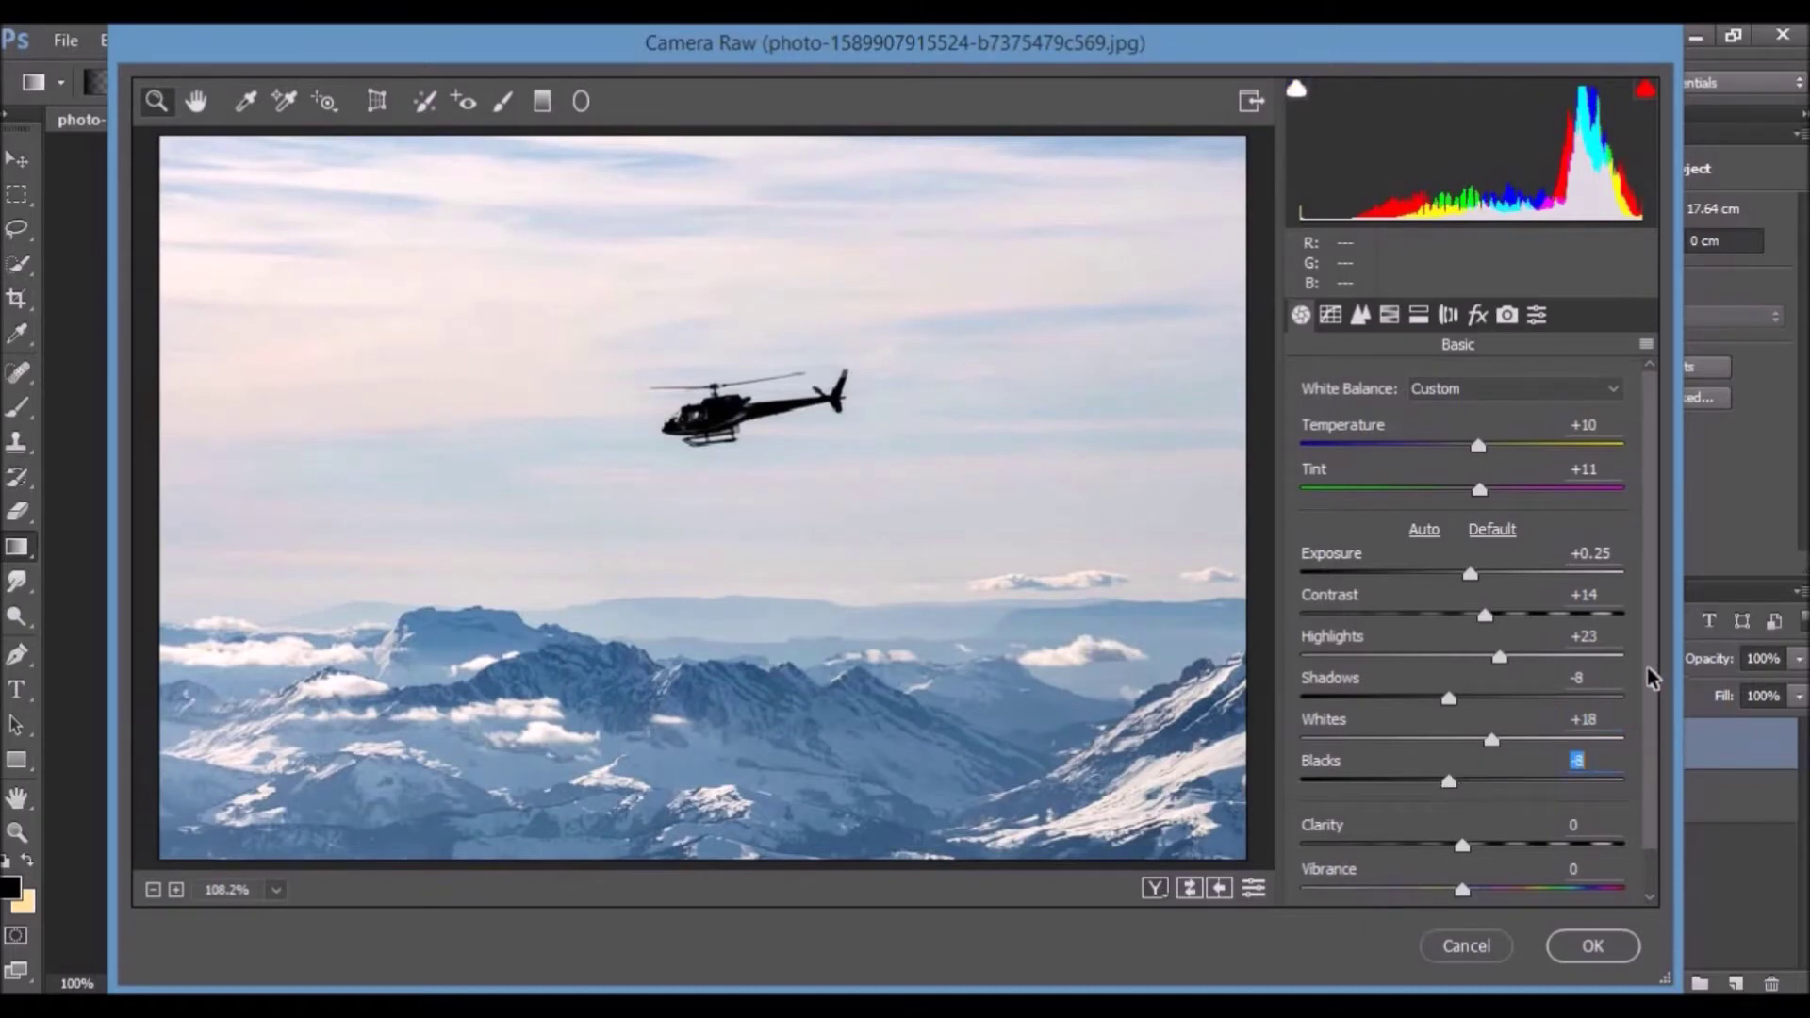
{"action": "scroll", "coordinate": [1645, 745], "scroll_direction": "down", "scroll_amount": 2}
{"action": "left_click_drag", "start_coordinate": [1467, 796], "coordinate": [1471, 883]}
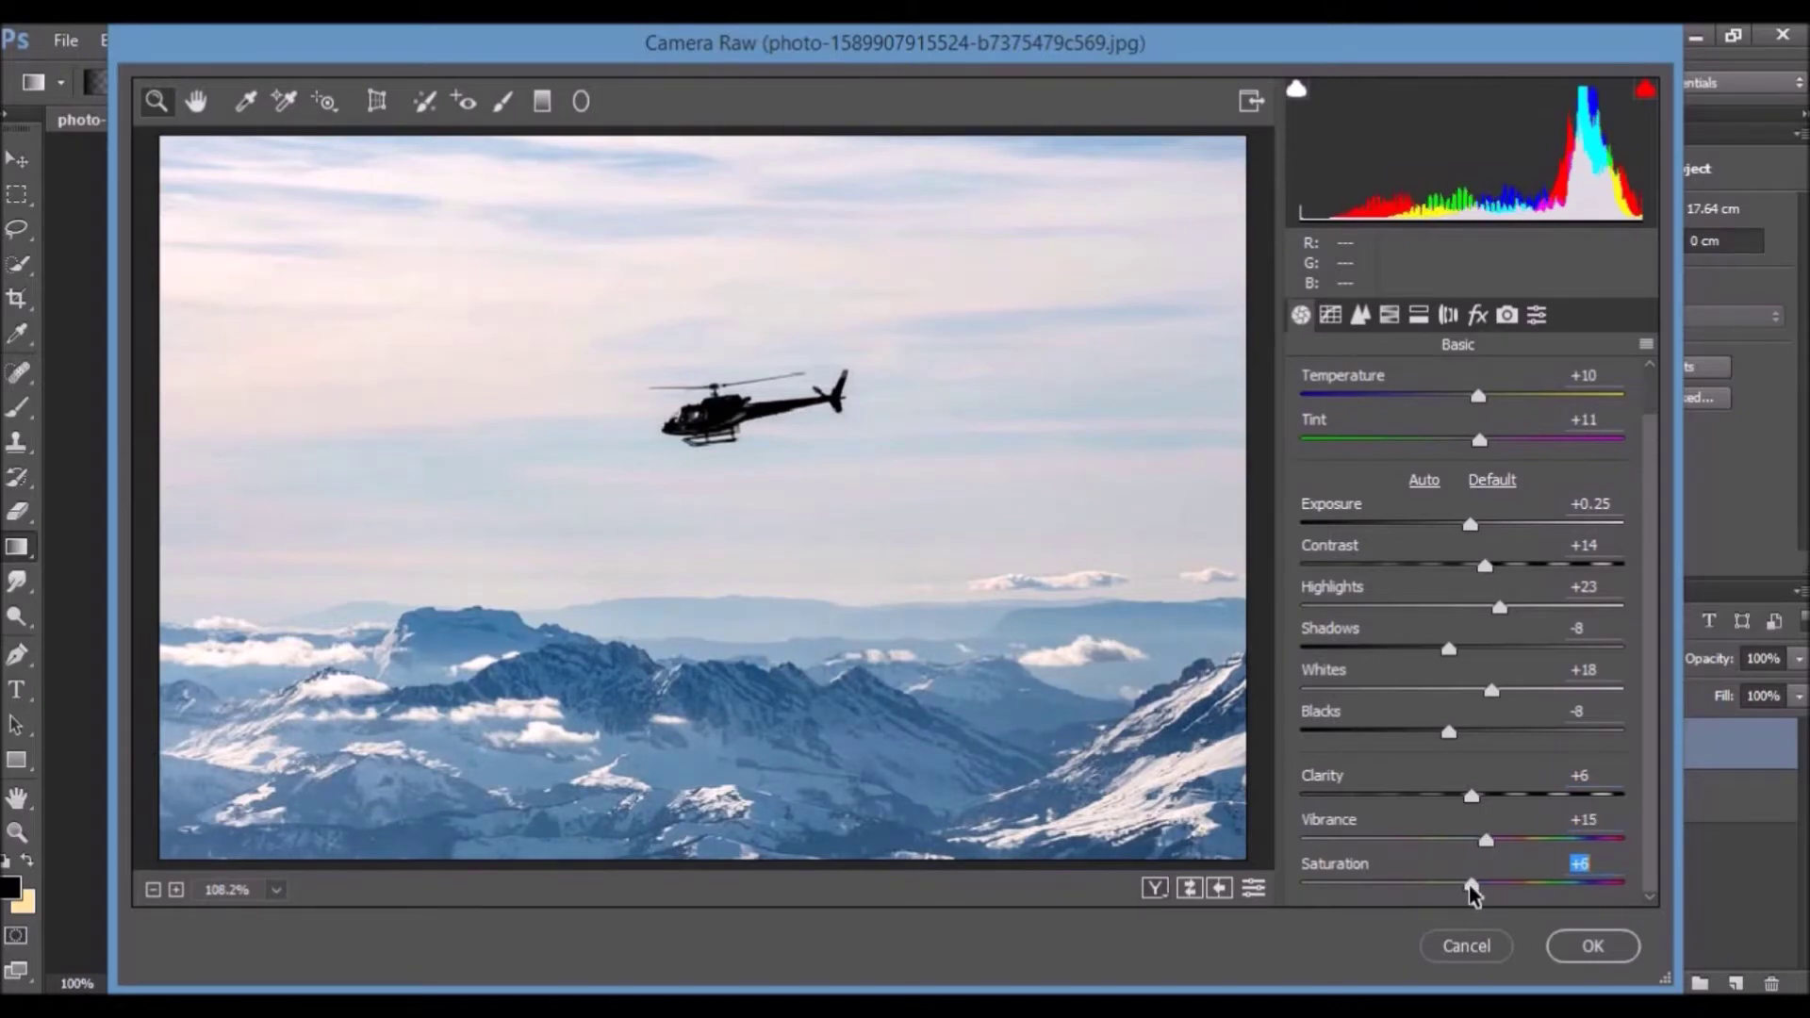
{"action": "scroll", "coordinate": [1645, 751], "scroll_direction": "up", "scroll_amount": 2}
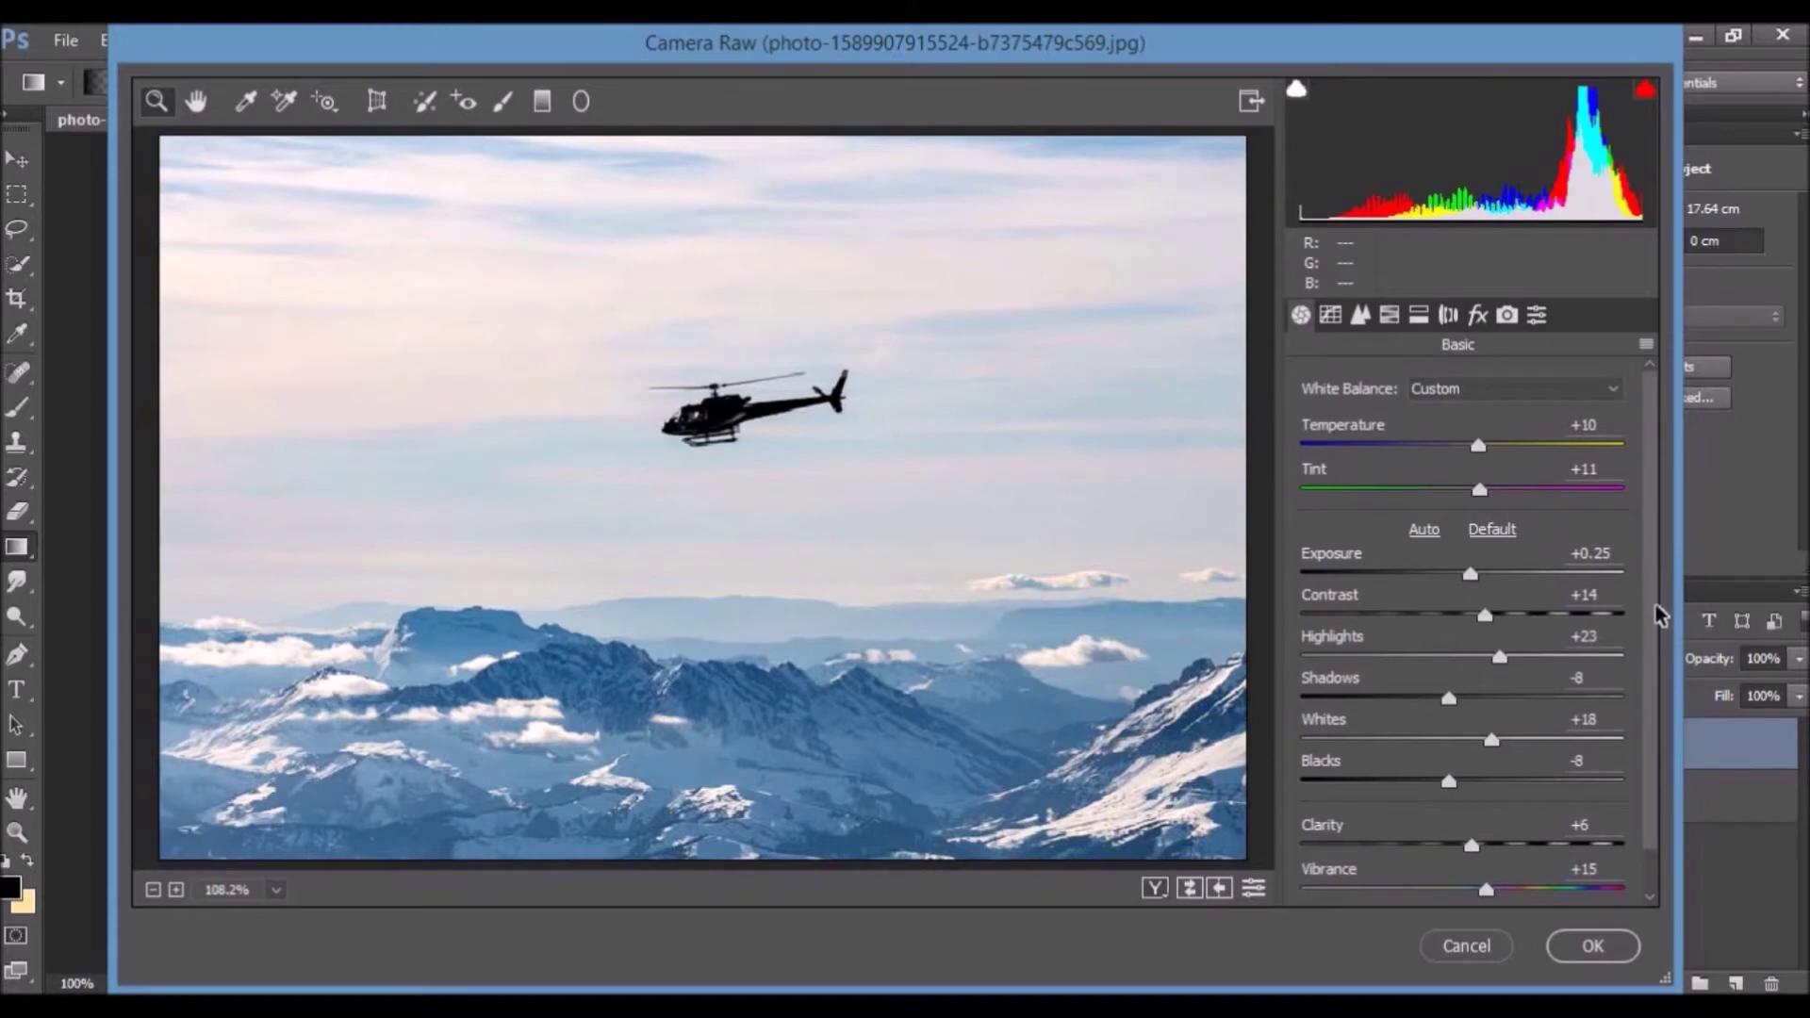
{"action": "scroll", "coordinate": [1649, 673], "scroll_direction": "down", "scroll_amount": 2}
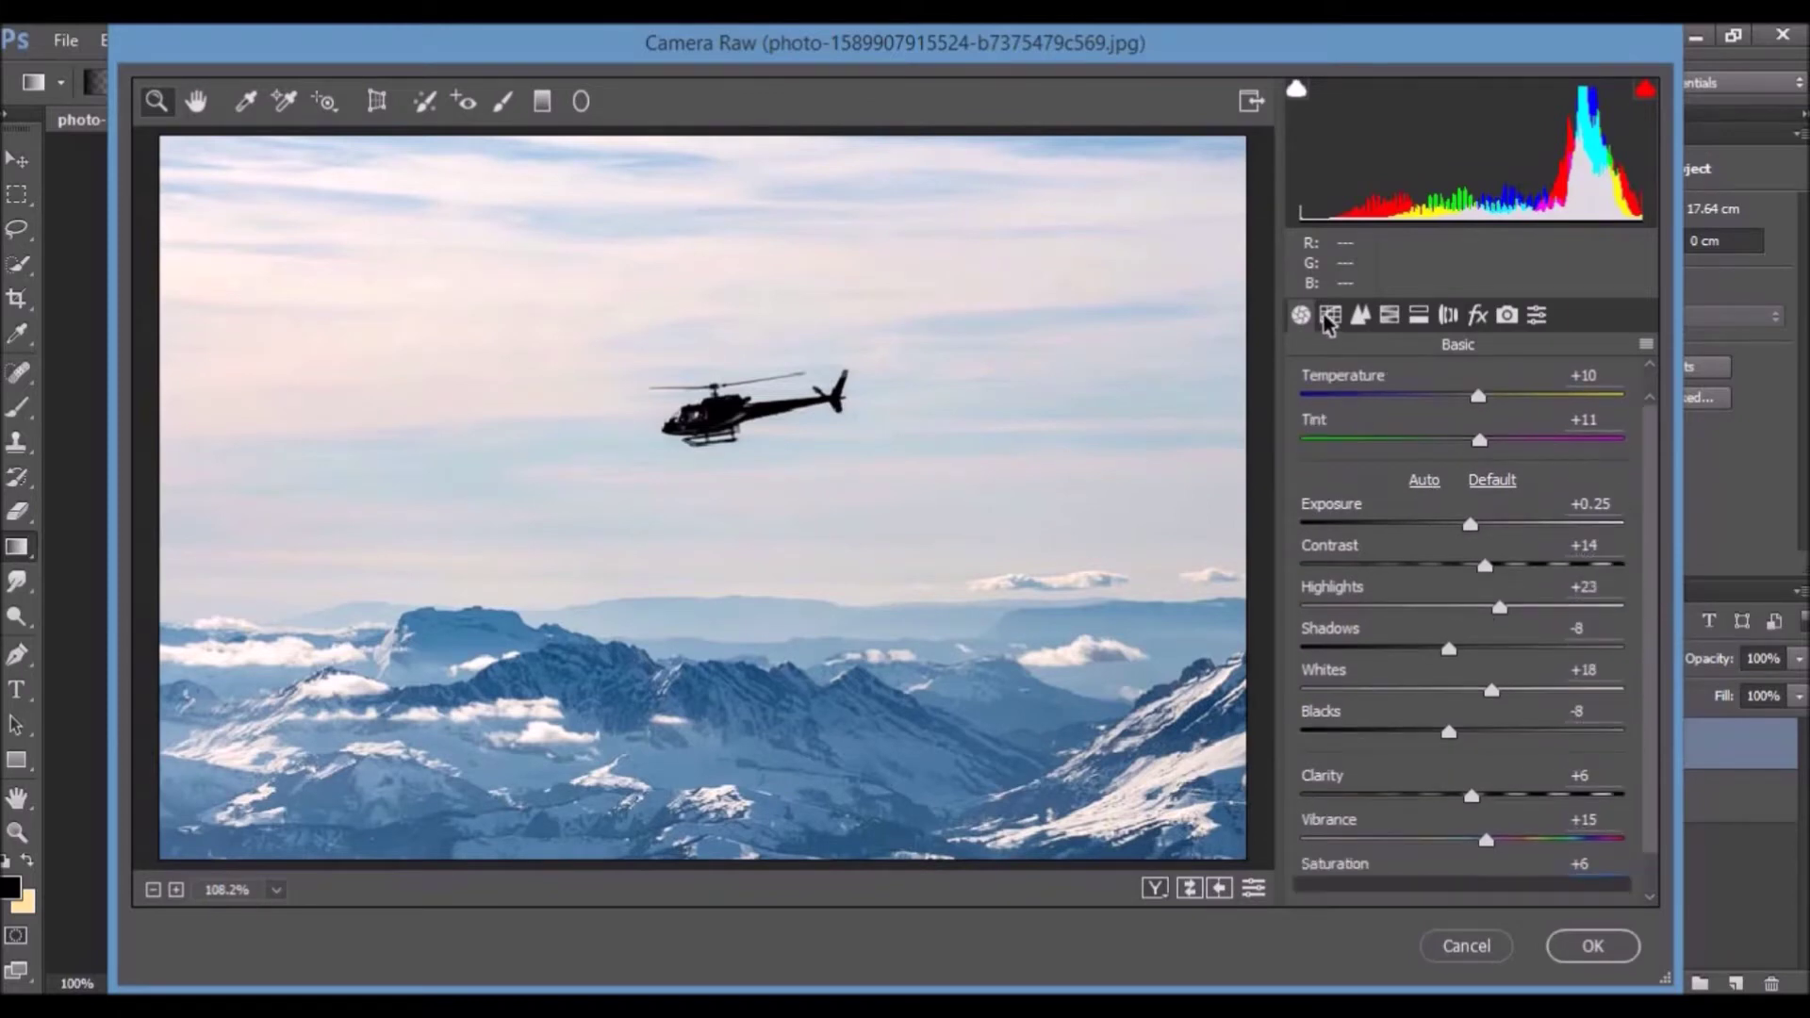
Step: Adjust the parametric tone curve with highlights +10, lights +6, darks -8 and shadows -5
{"action": "left_click", "coordinate": [1329, 317]}
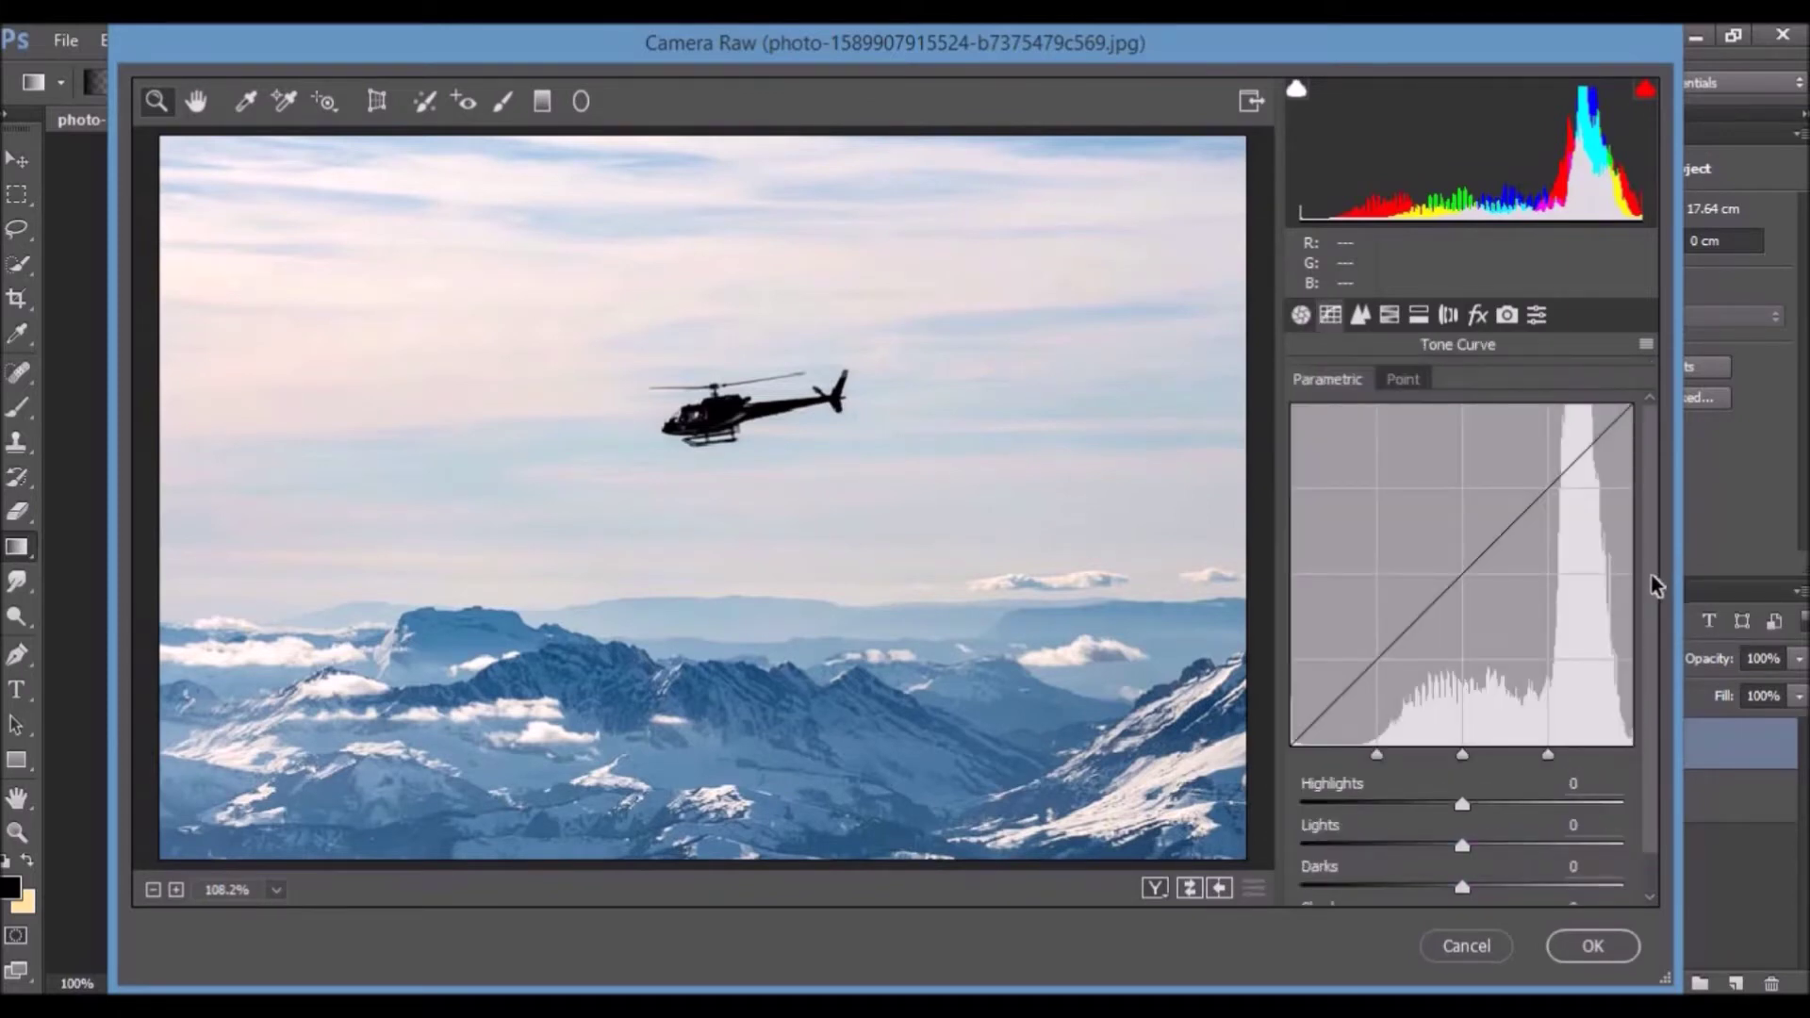
{"action": "scroll", "coordinate": [1581, 730], "scroll_direction": "down", "scroll_amount": 2}
{"action": "left_click_drag", "start_coordinate": [1462, 760], "coordinate": [1455, 885]}
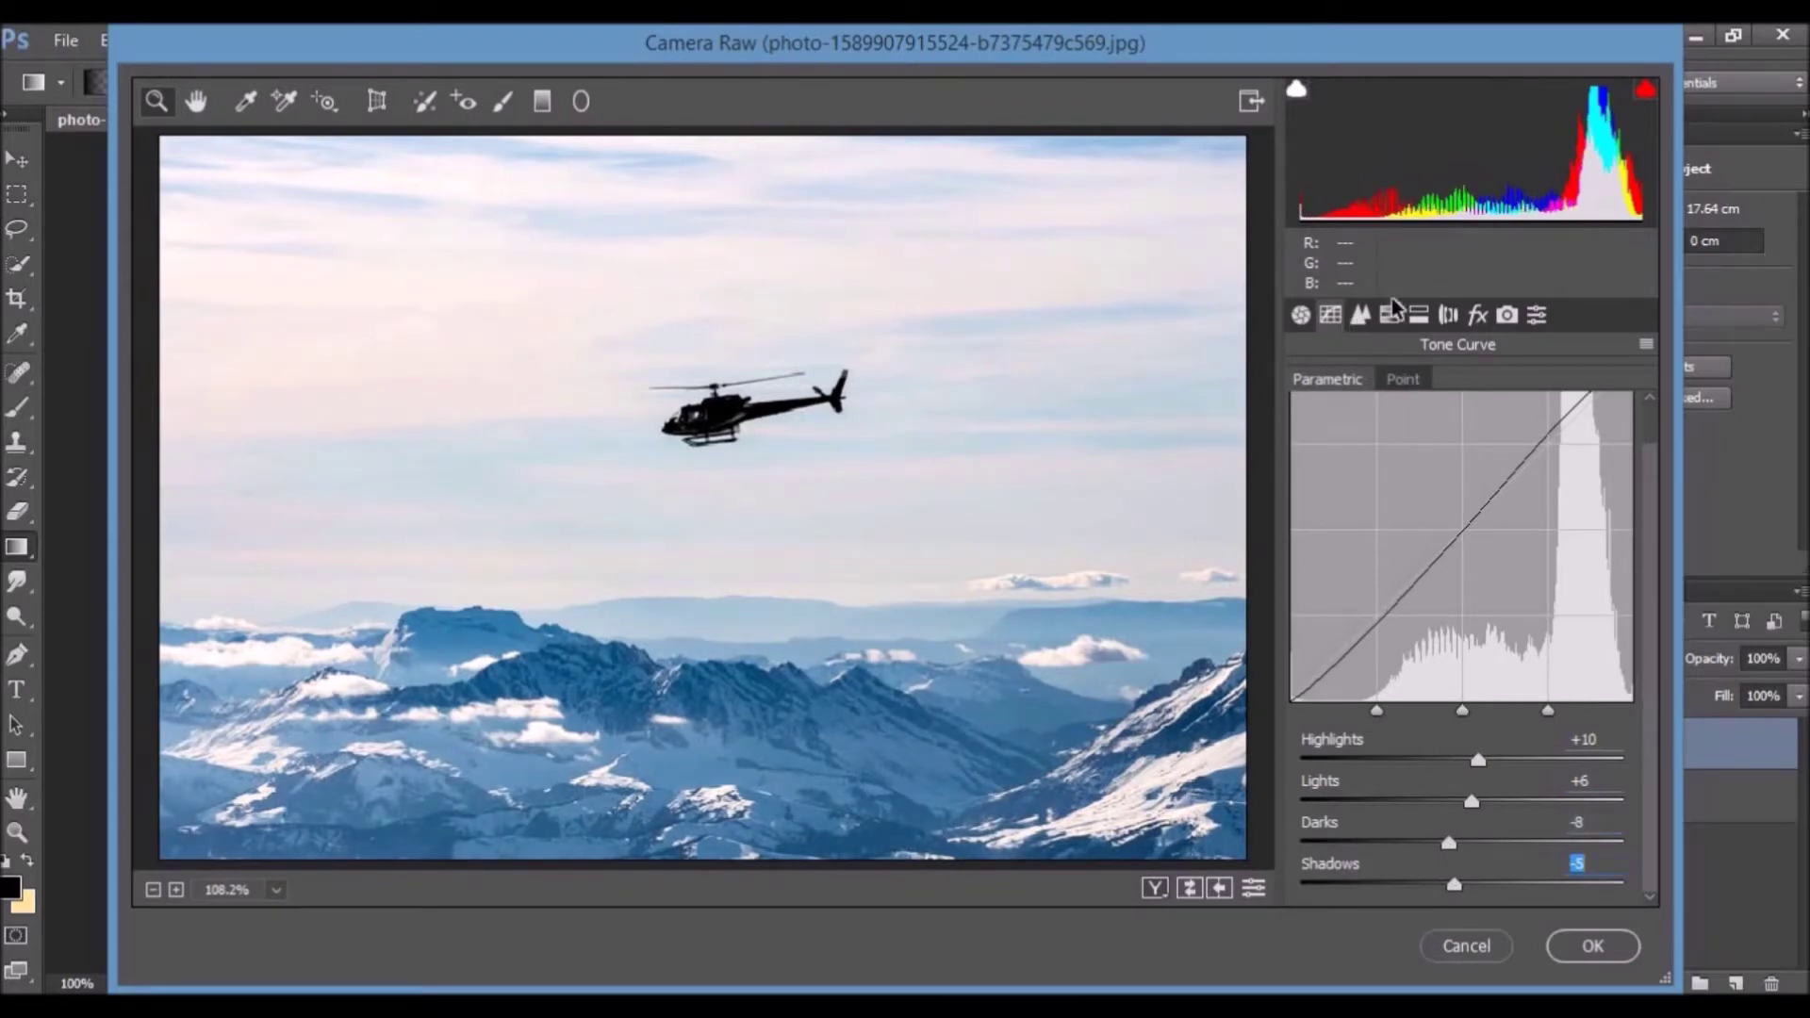
Step: Sharpen the photo with an amount of 26, detail 21 and masking 100
{"action": "left_click", "coordinate": [1371, 318]}
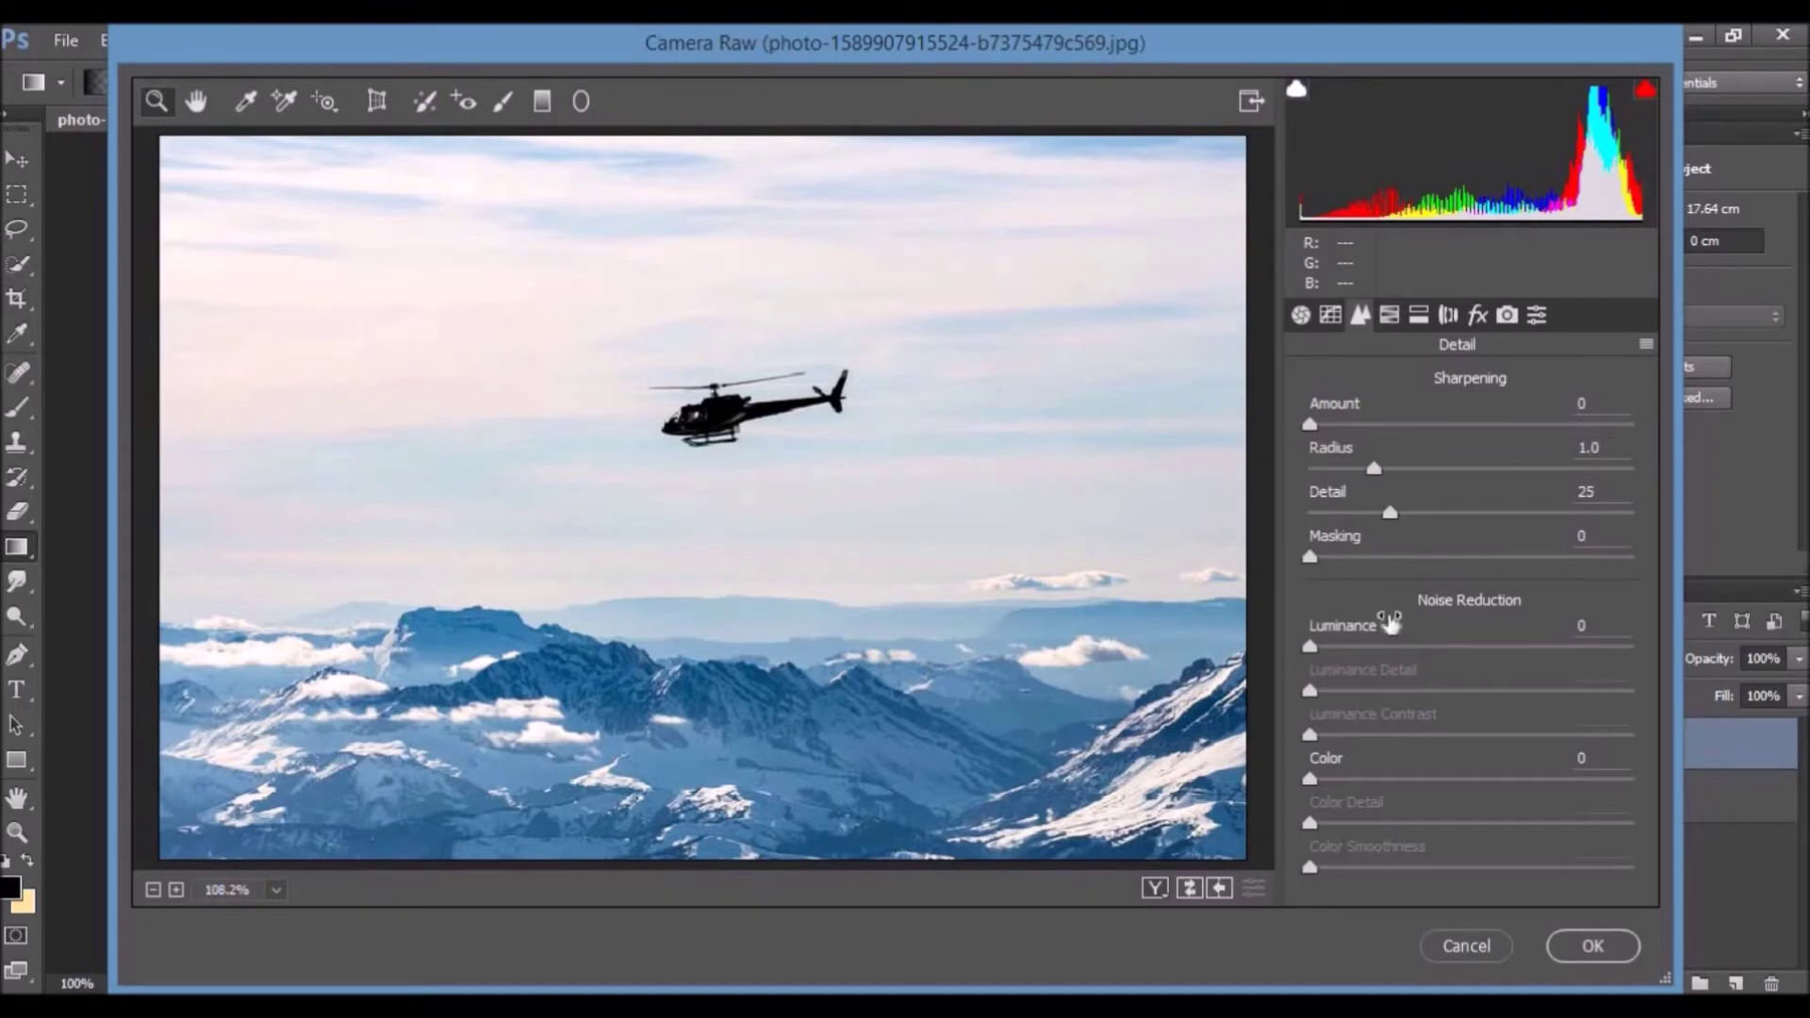
{"action": "left_click", "coordinate": [1364, 425]}
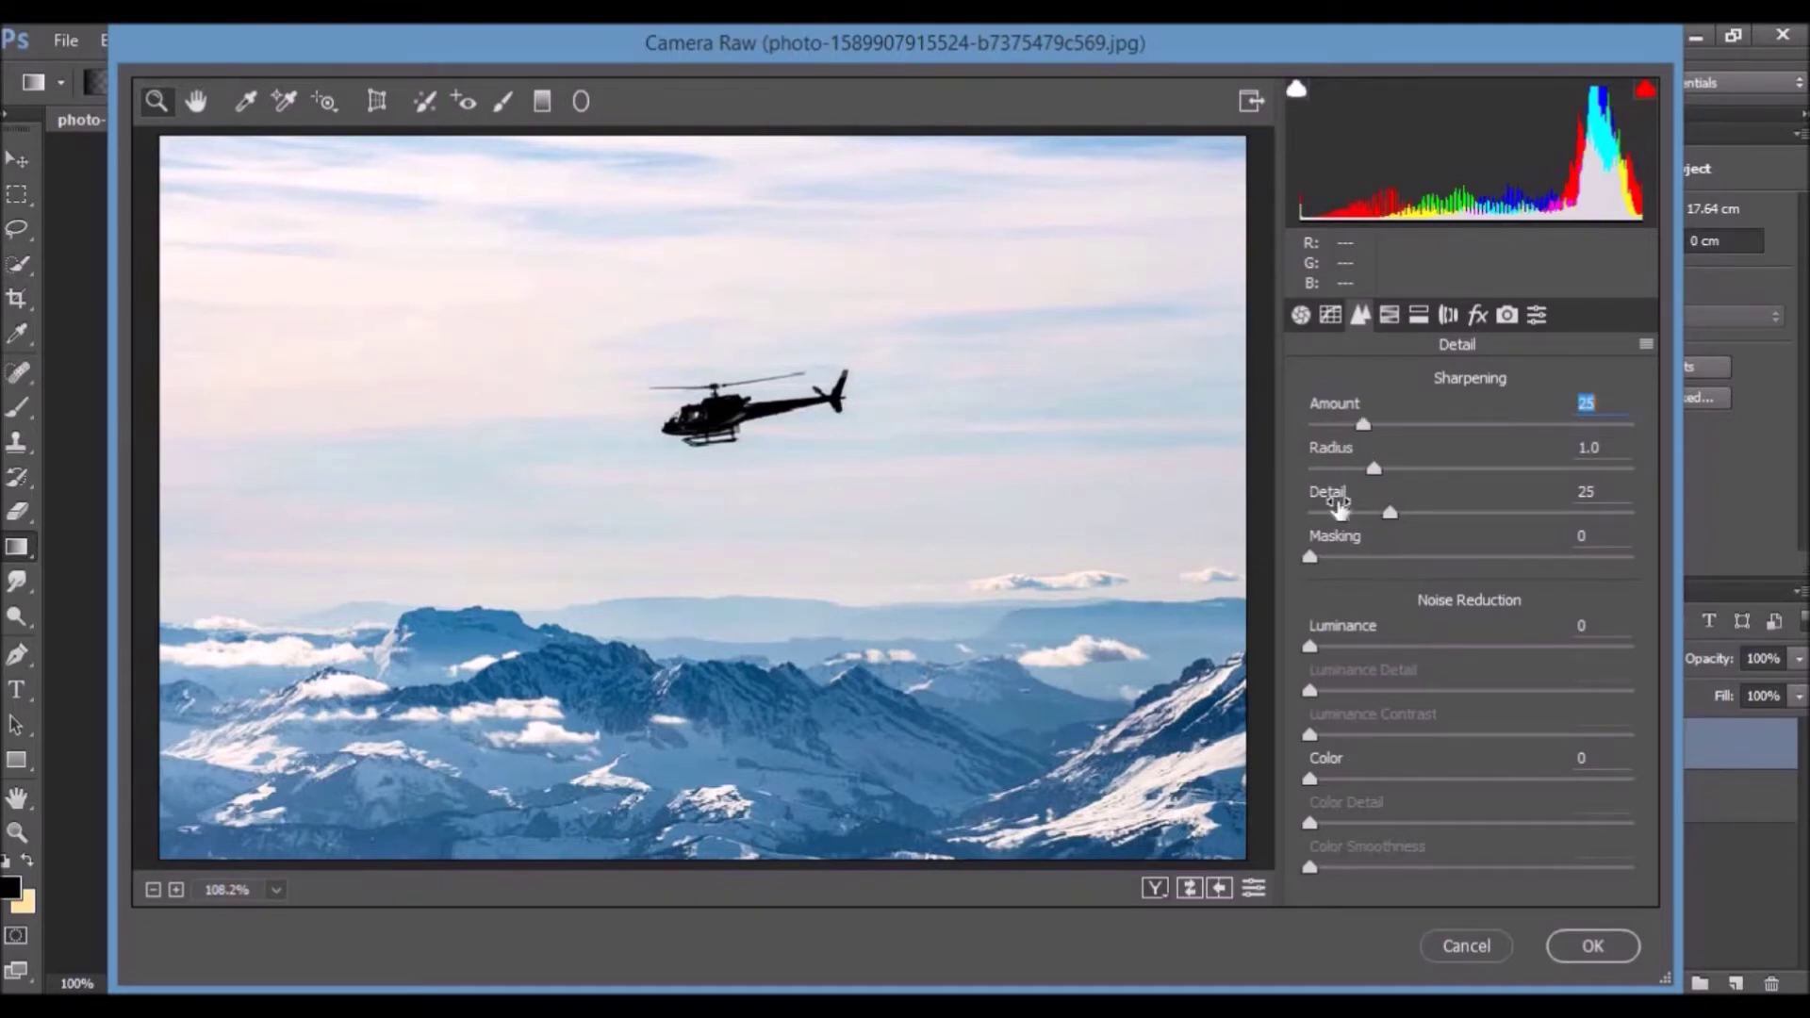
{"action": "left_click_drag", "start_coordinate": [1384, 559], "coordinate": [1681, 562]}
{"action": "left_click_drag", "start_coordinate": [1380, 517], "coordinate": [1372, 517]}
{"action": "left_click", "coordinate": [1375, 427]}
Step: Set noise reduction luminance to 78 and all other luminance and color noise values to 100, and compare before and after
{"action": "left_click_drag", "start_coordinate": [1399, 647], "coordinate": [1648, 754]}
{"action": "left_click", "coordinate": [1555, 734]}
{"action": "left_click", "coordinate": [1638, 779]}
{"action": "left_click", "coordinate": [1638, 823]}
{"action": "left_click", "coordinate": [1634, 867]}
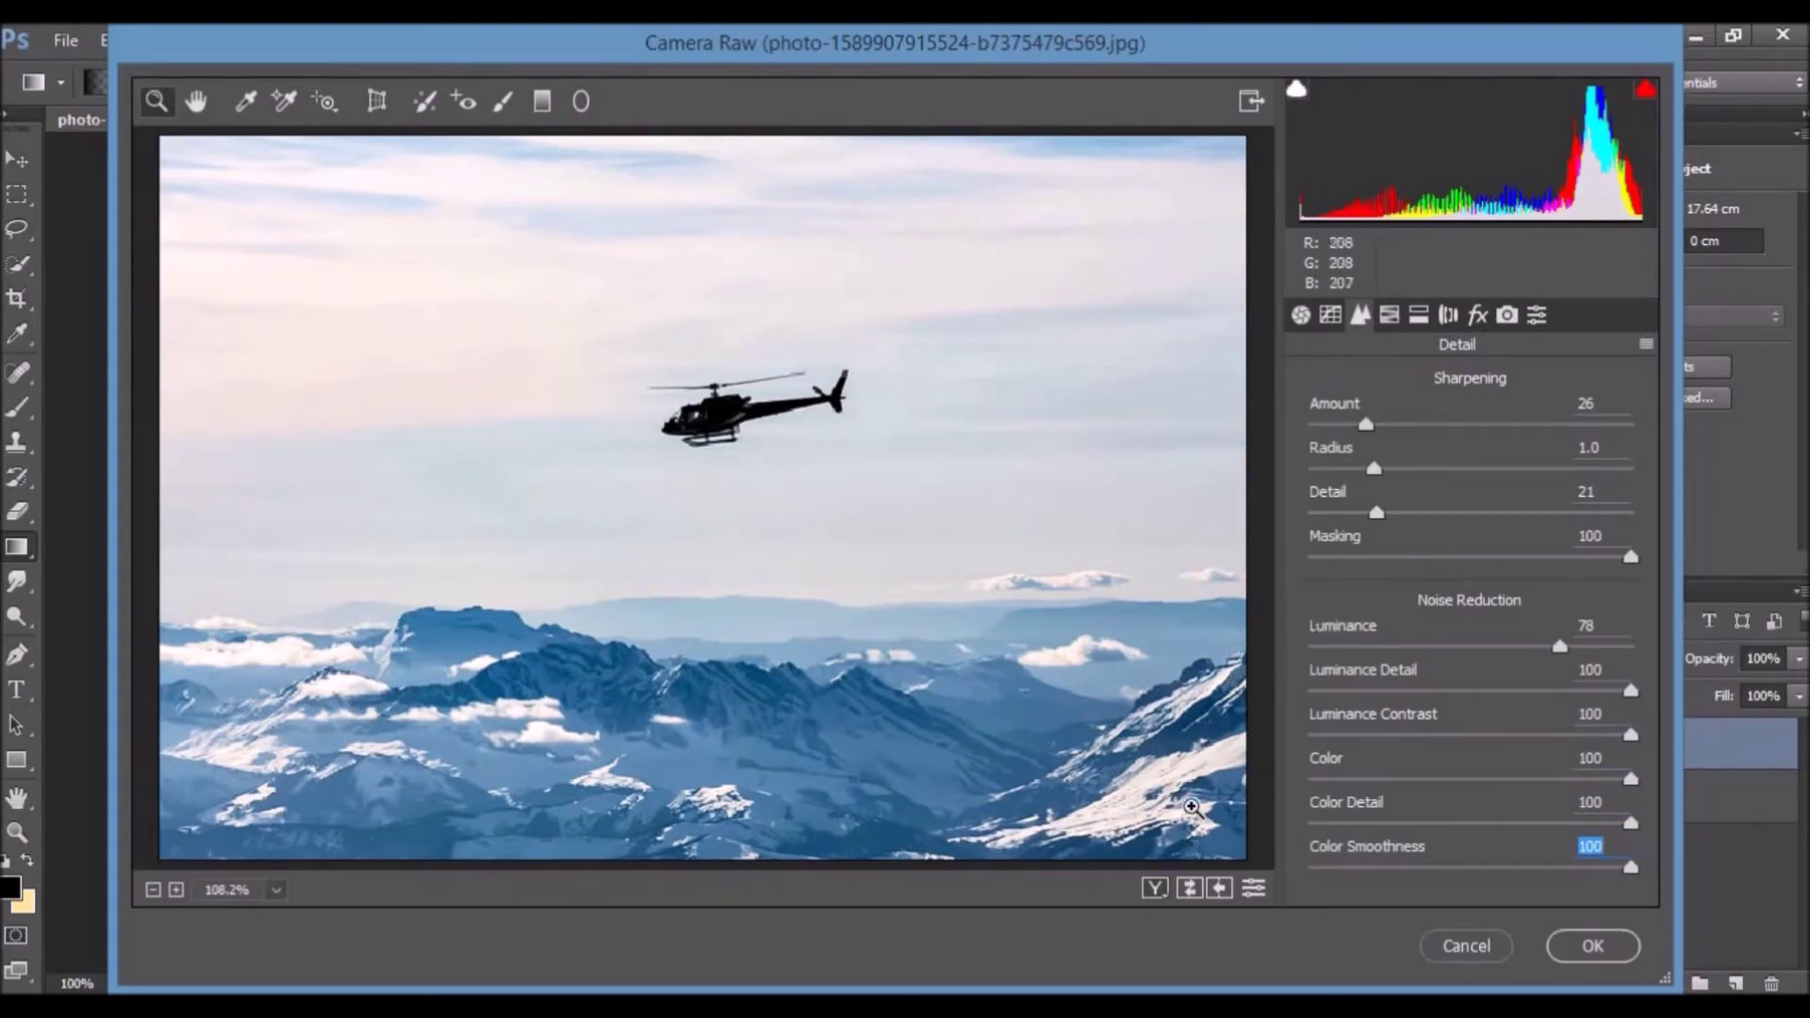
{"action": "left_click", "coordinate": [1190, 890]}
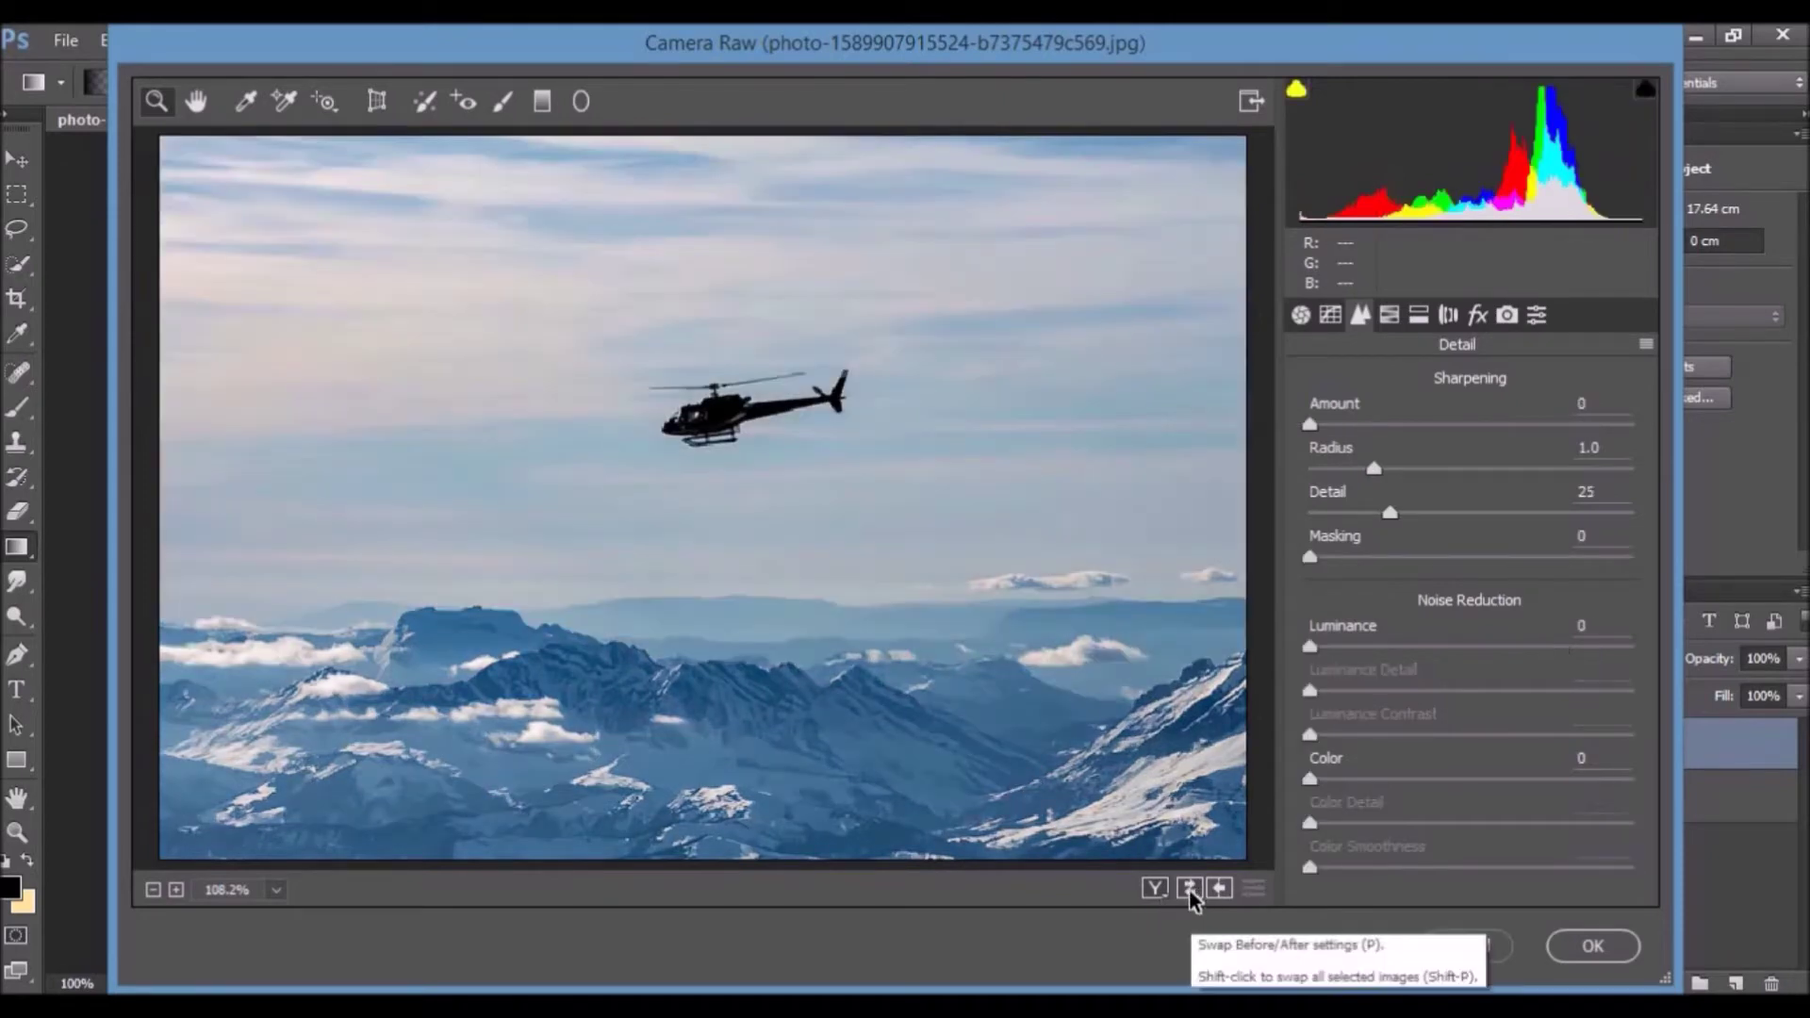
{"action": "left_click", "coordinate": [1189, 890]}
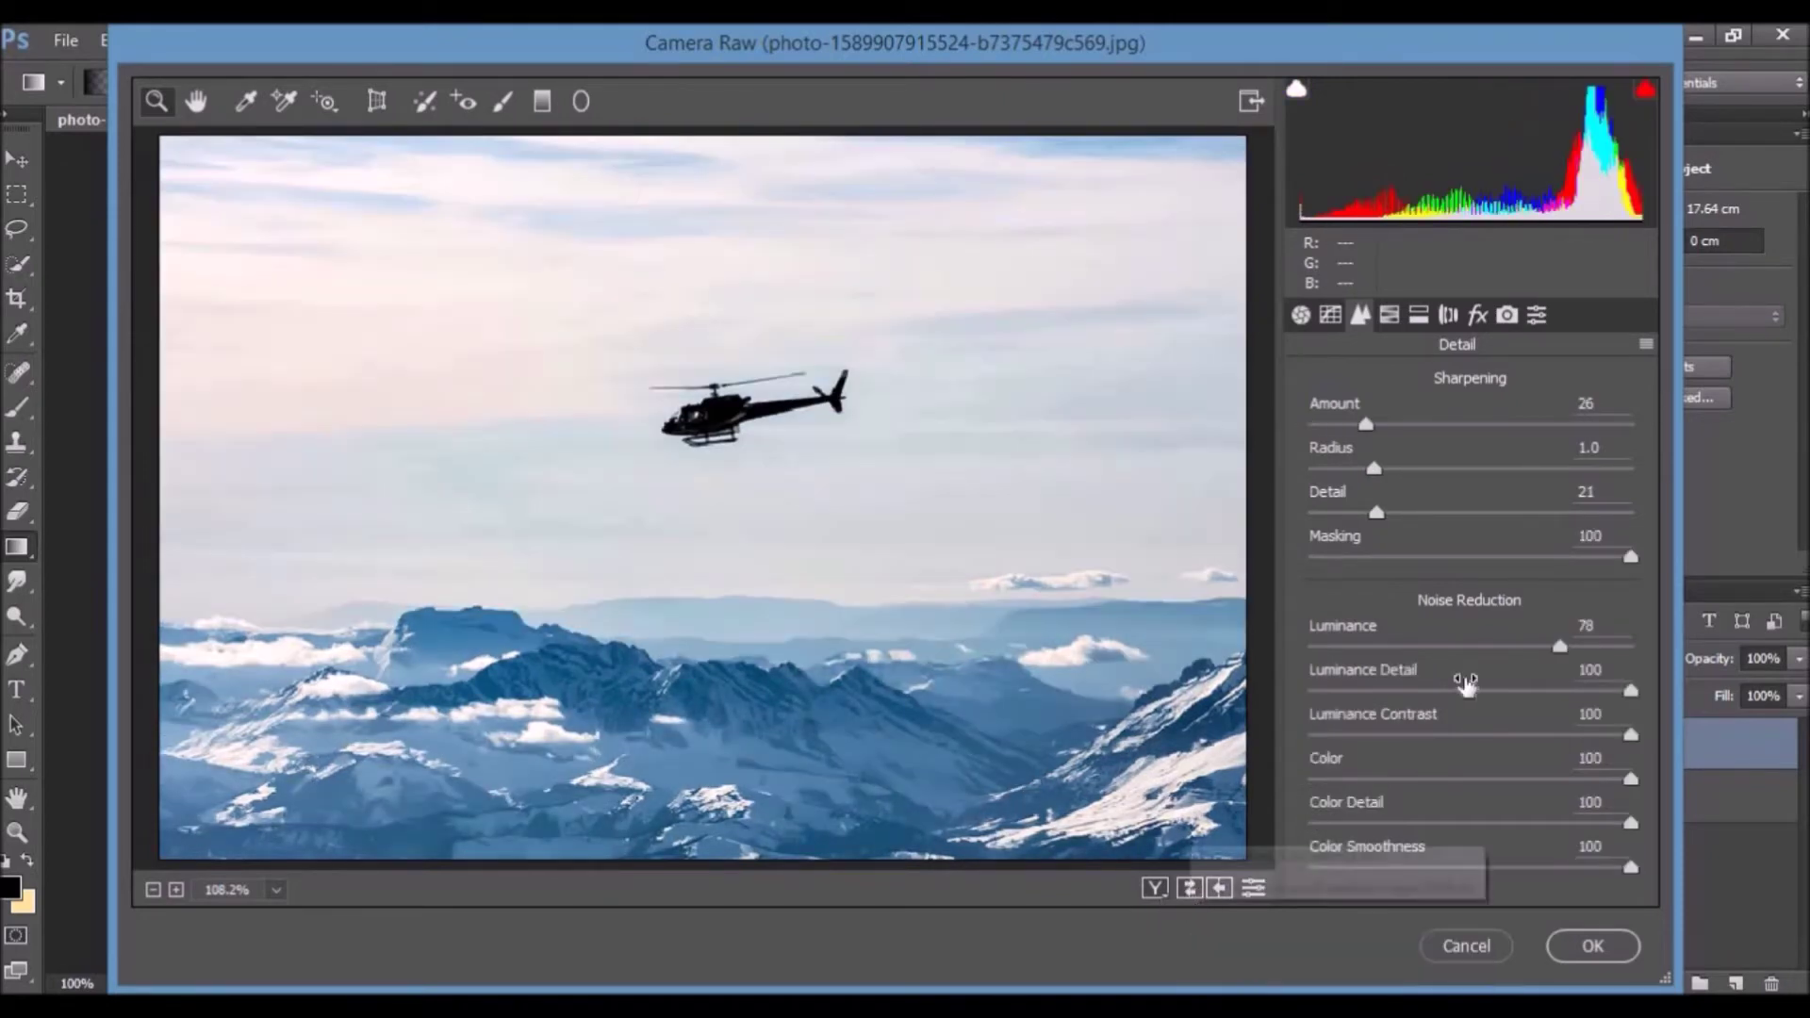
Step: Raise the saturation of the blues to +13 in the HSL adjustments
{"action": "left_click", "coordinate": [1390, 315]}
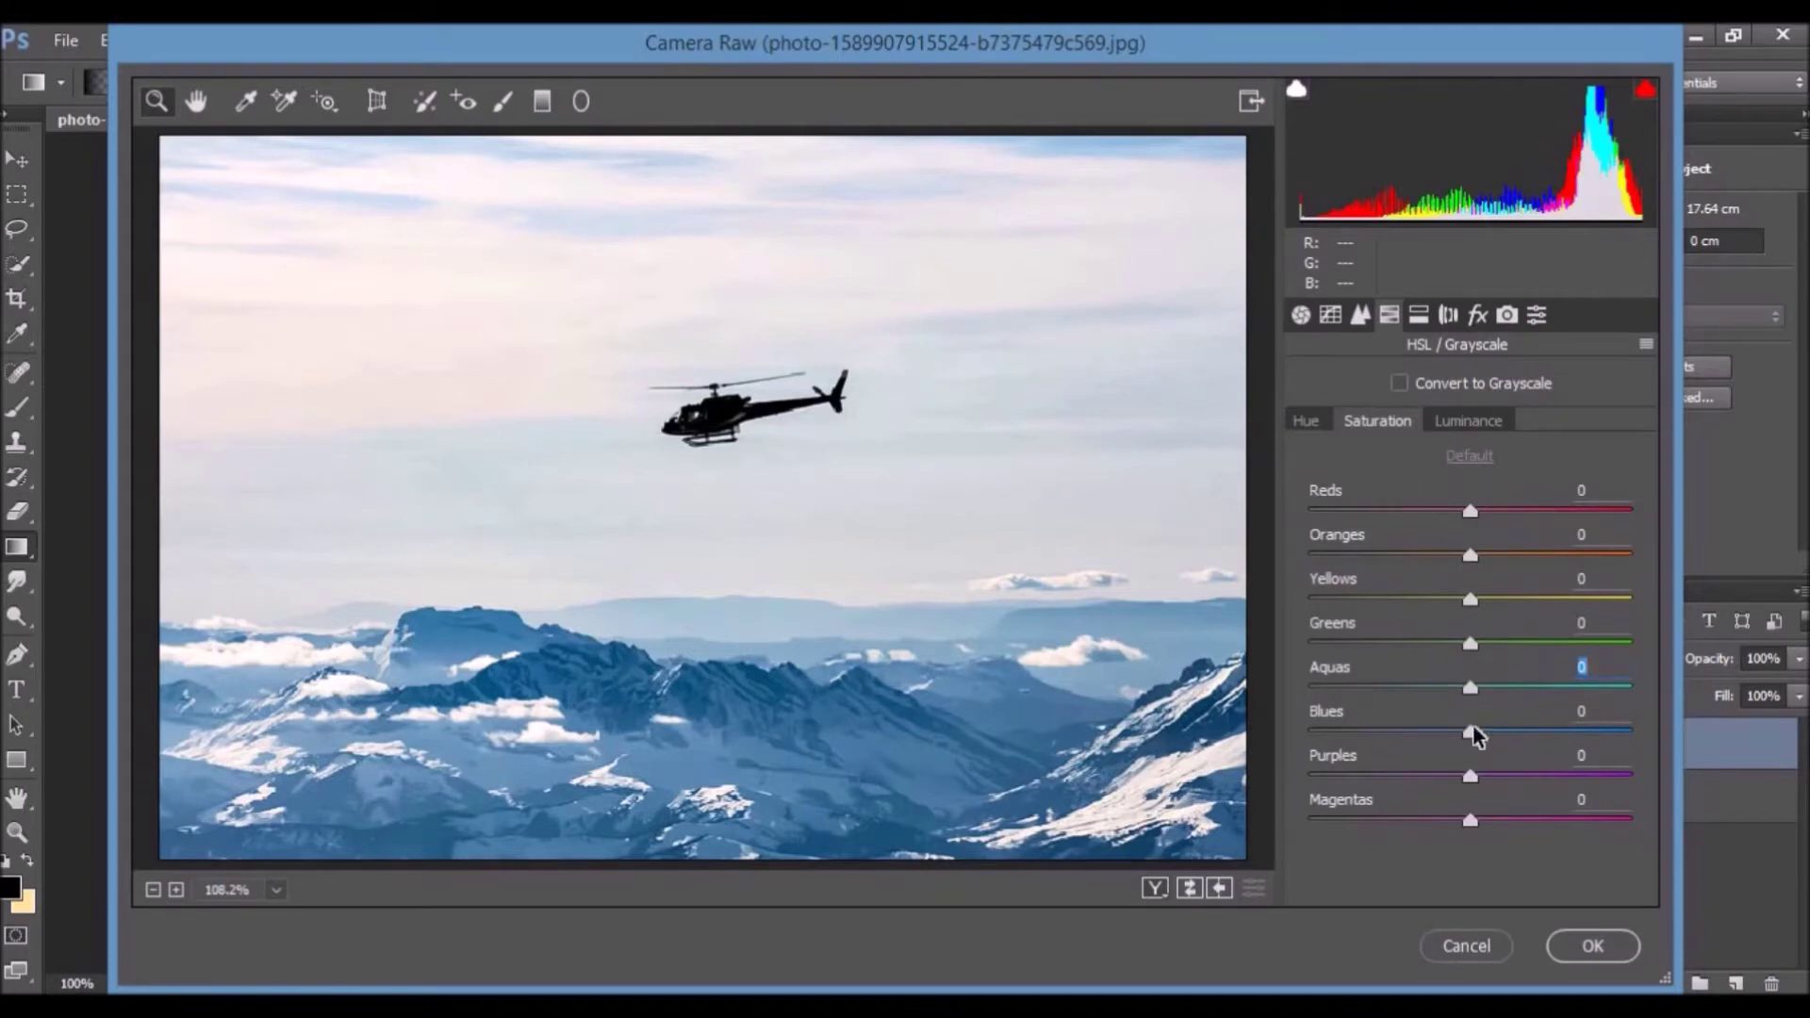
{"action": "mouse_move", "coordinate": [1532, 740]}
{"action": "left_mouse_down"}
{"action": "mouse_move", "coordinate": [1640, 751]}
{"action": "mouse_move", "coordinate": [1366, 752]}
{"action": "mouse_move", "coordinate": [1527, 759]}
{"action": "mouse_move", "coordinate": [1502, 760]}
{"action": "left_mouse_up"}
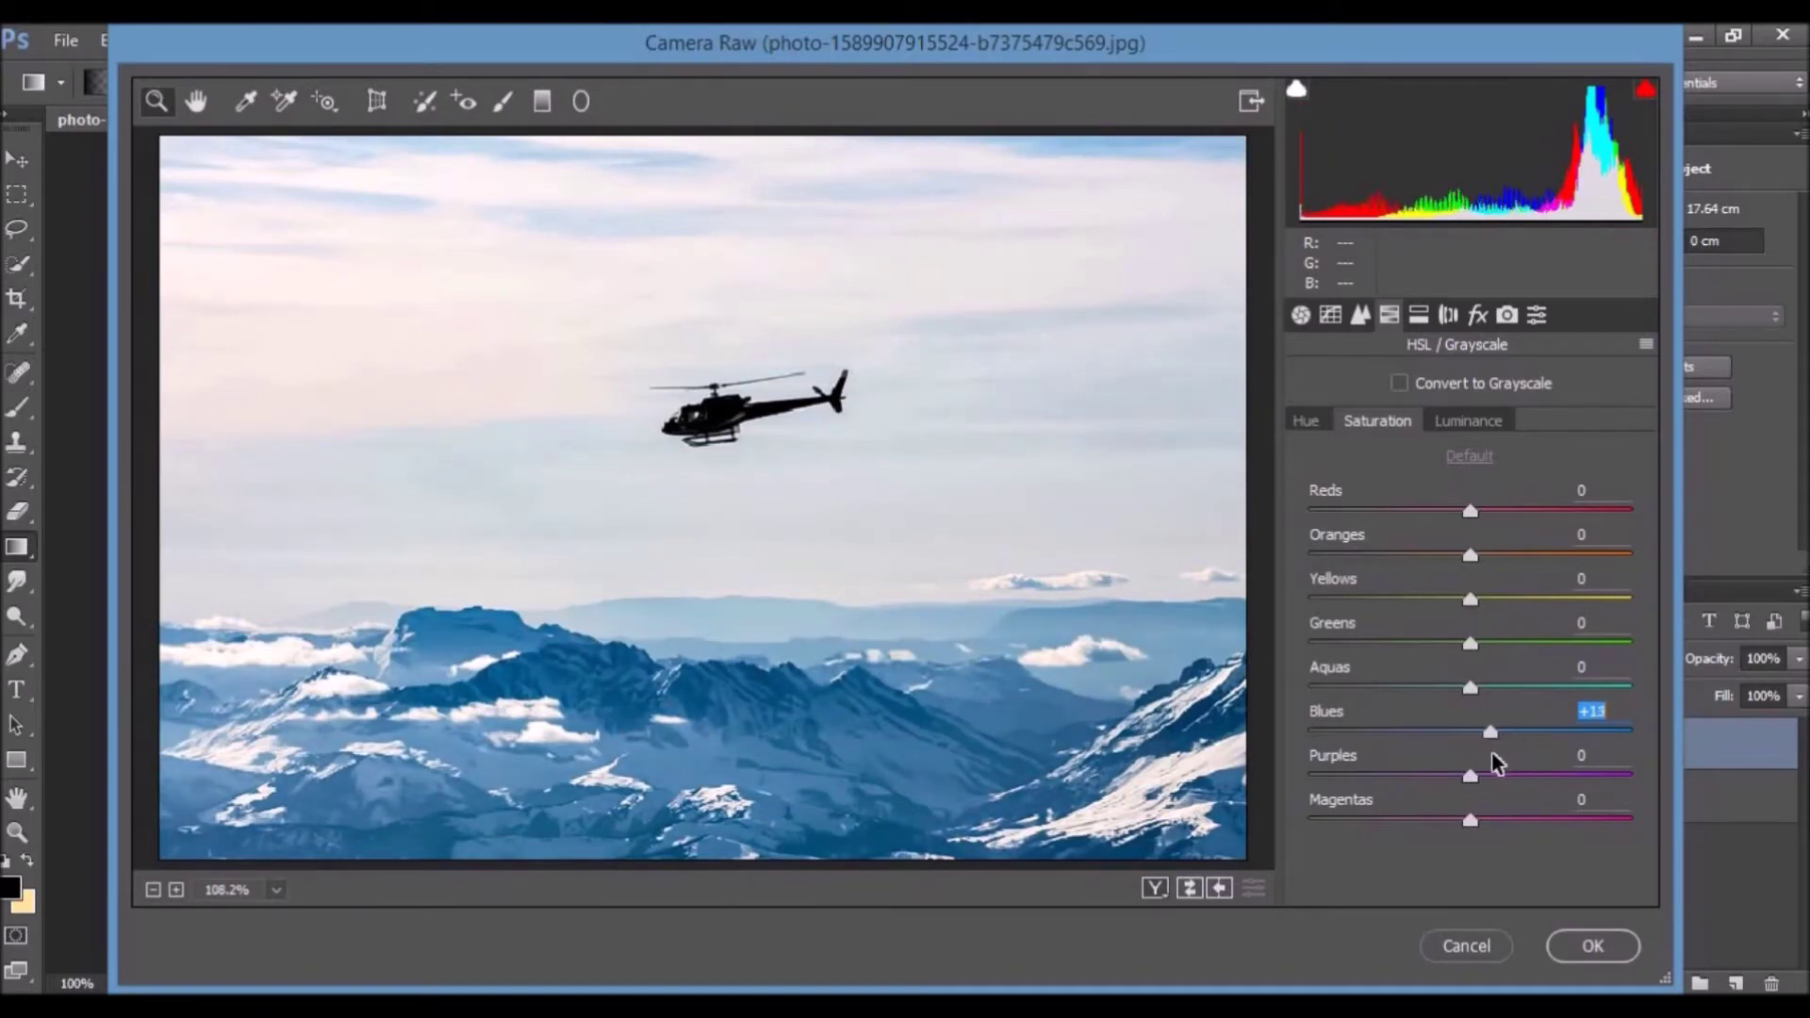
{"action": "left_click", "coordinate": [1468, 422]}
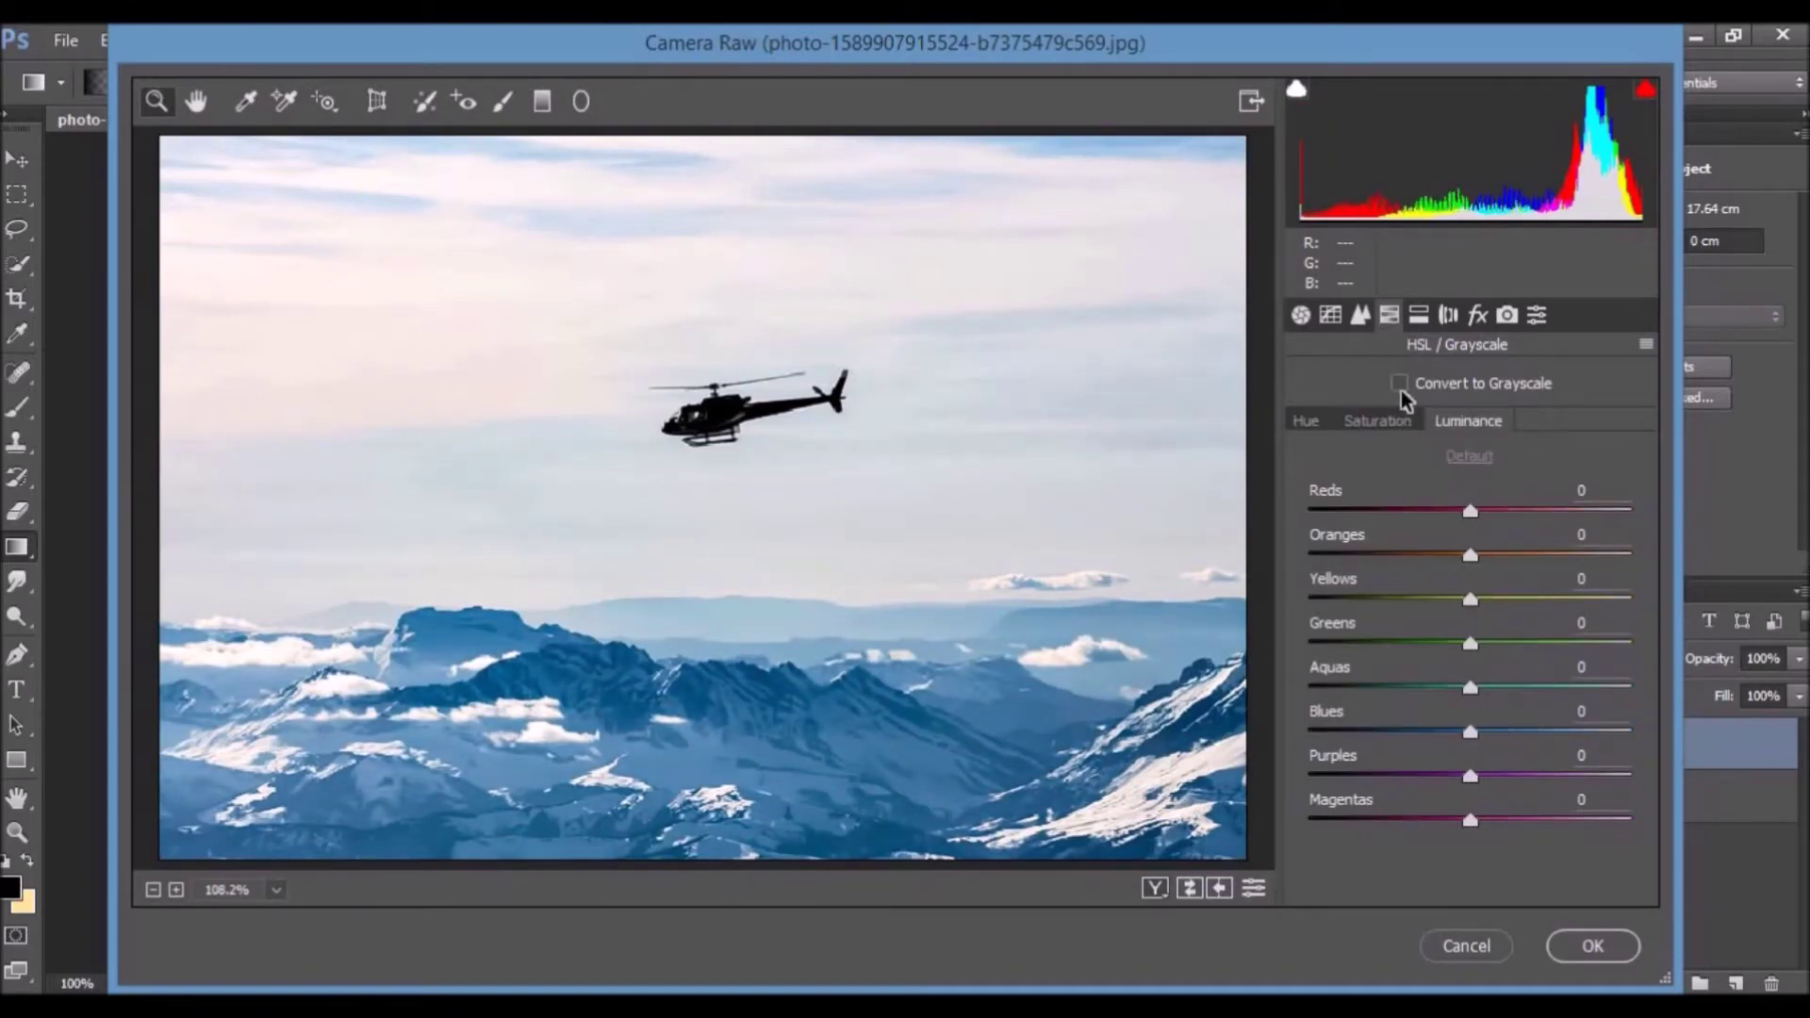
Step: Split-tone the highlights with hue 41 and saturation 39
{"action": "left_click", "coordinate": [1419, 317]}
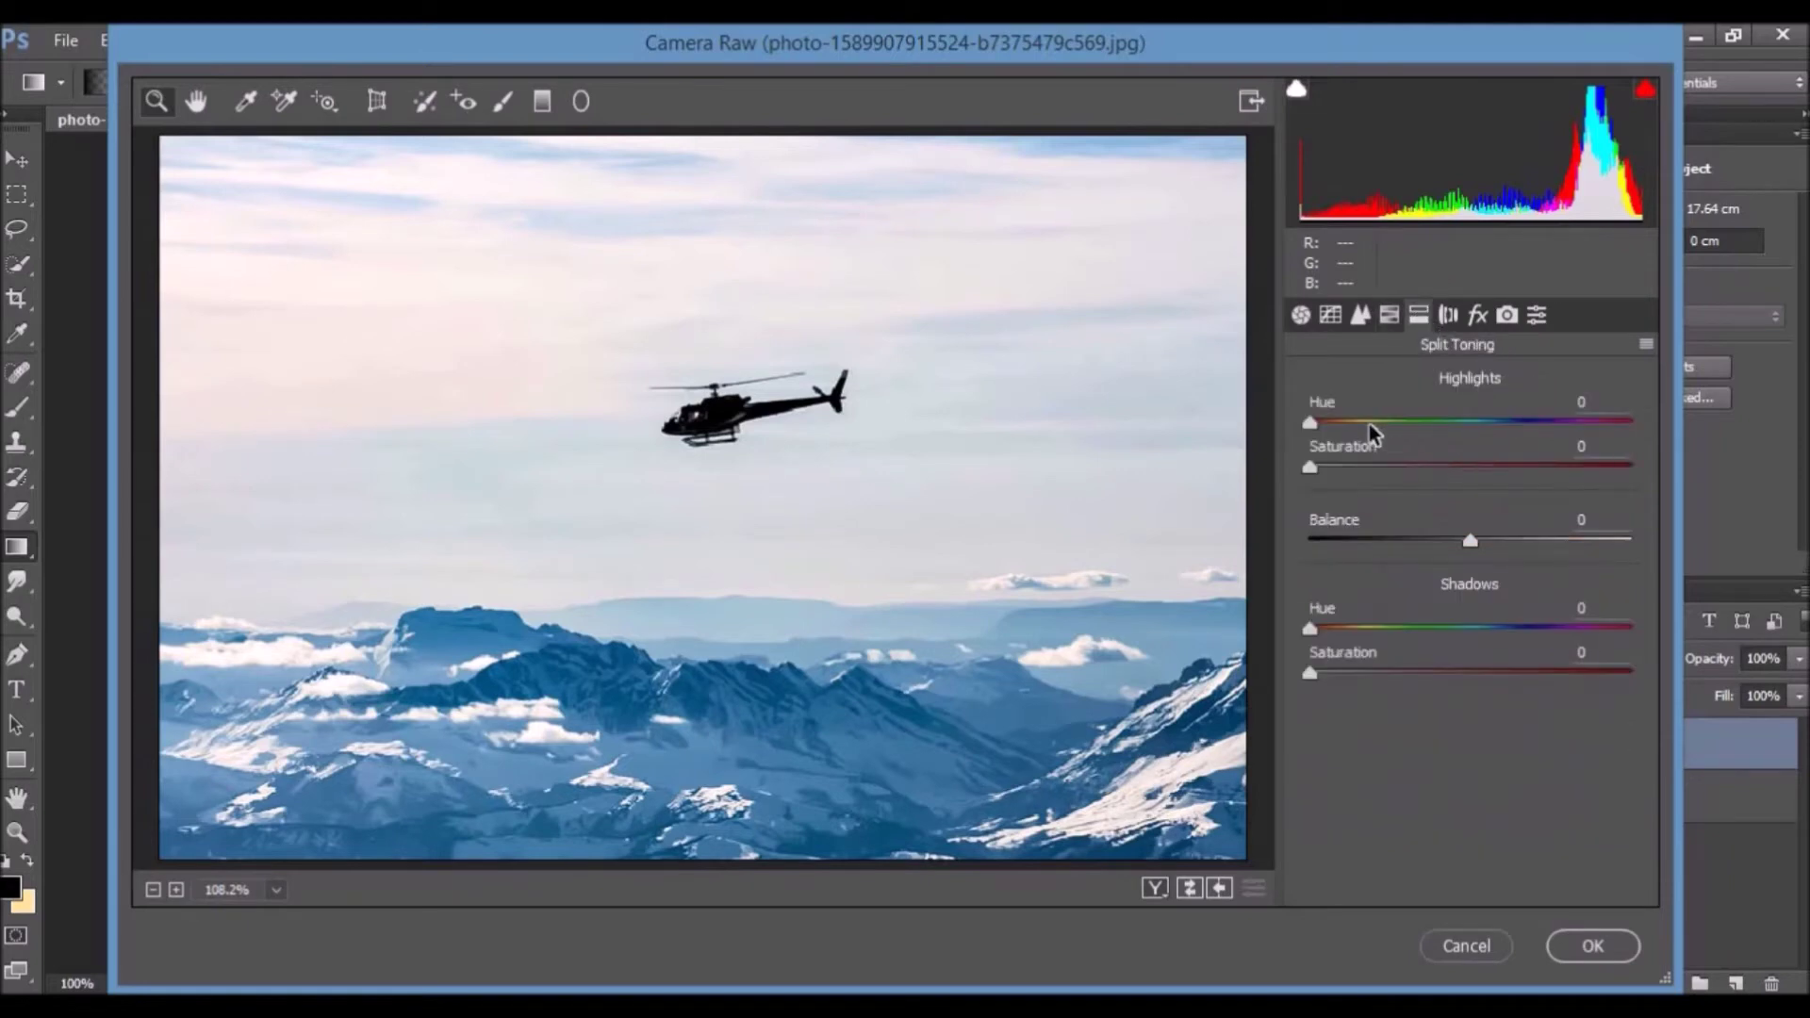
{"action": "left_click", "coordinate": [1344, 425]}
{"action": "left_click_drag", "start_coordinate": [1366, 468], "coordinate": [1398, 486]}
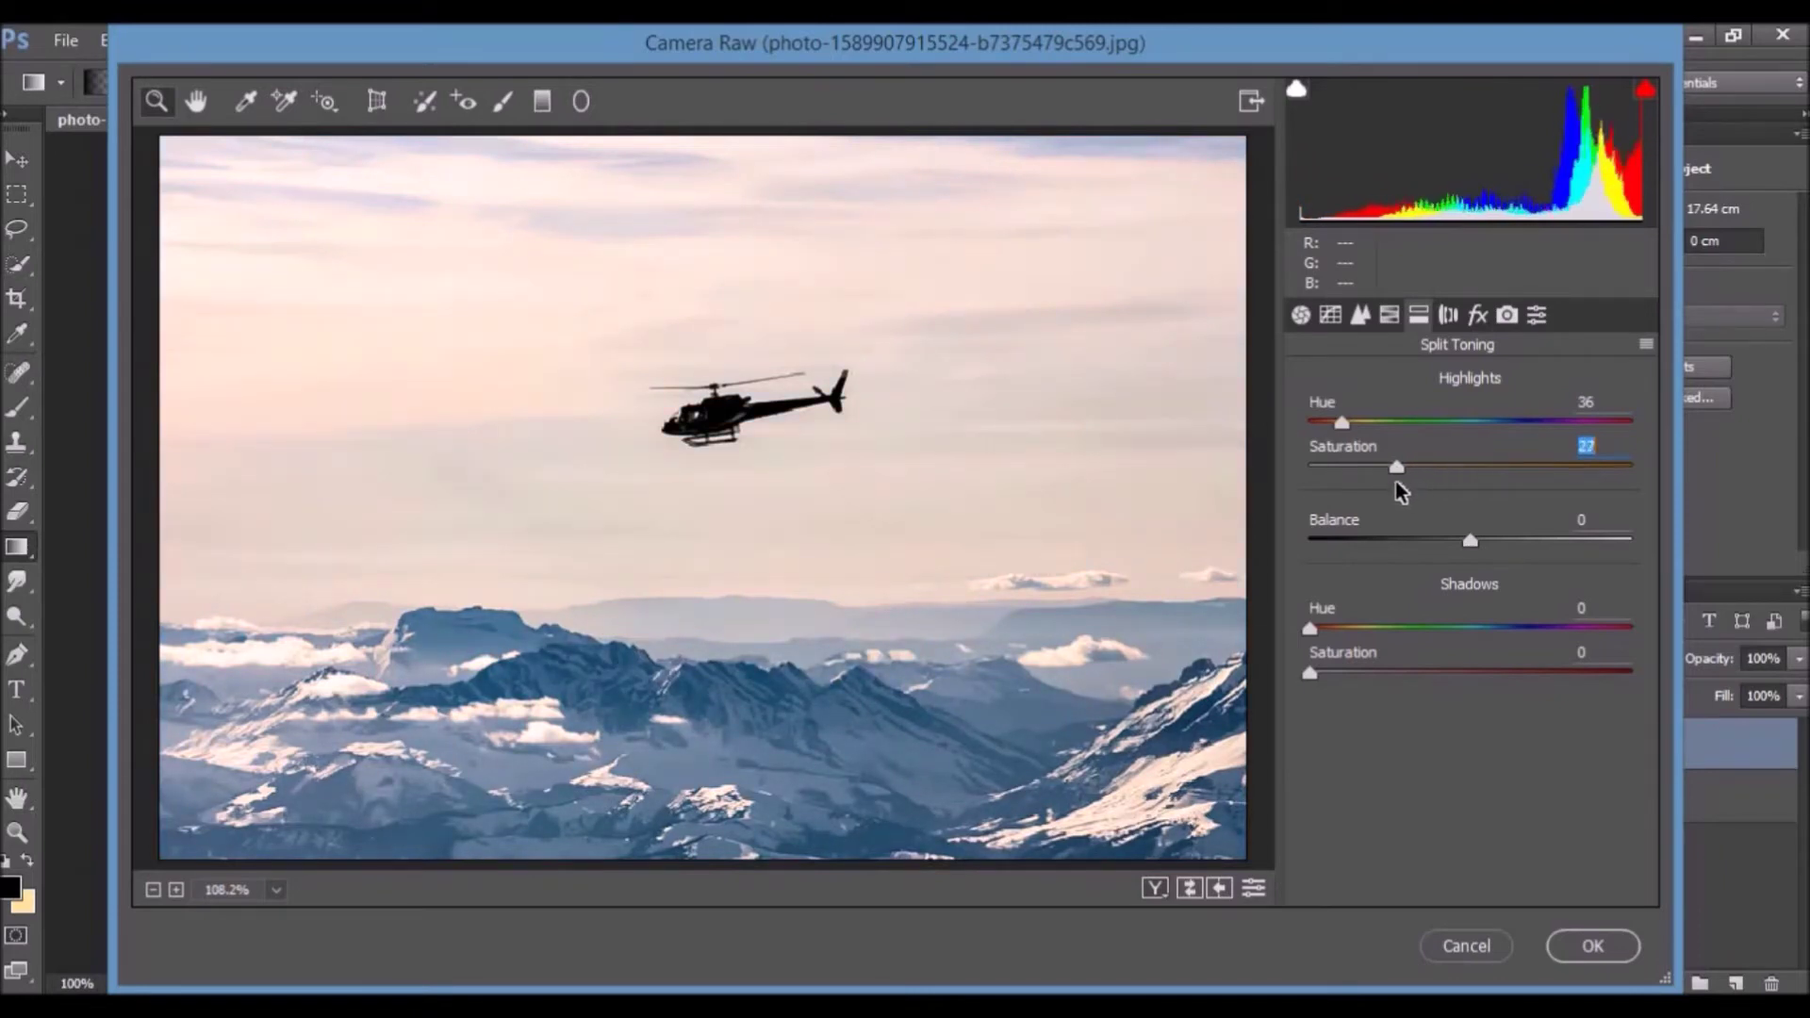
{"action": "left_click_drag", "start_coordinate": [1346, 425], "coordinate": [1468, 477]}
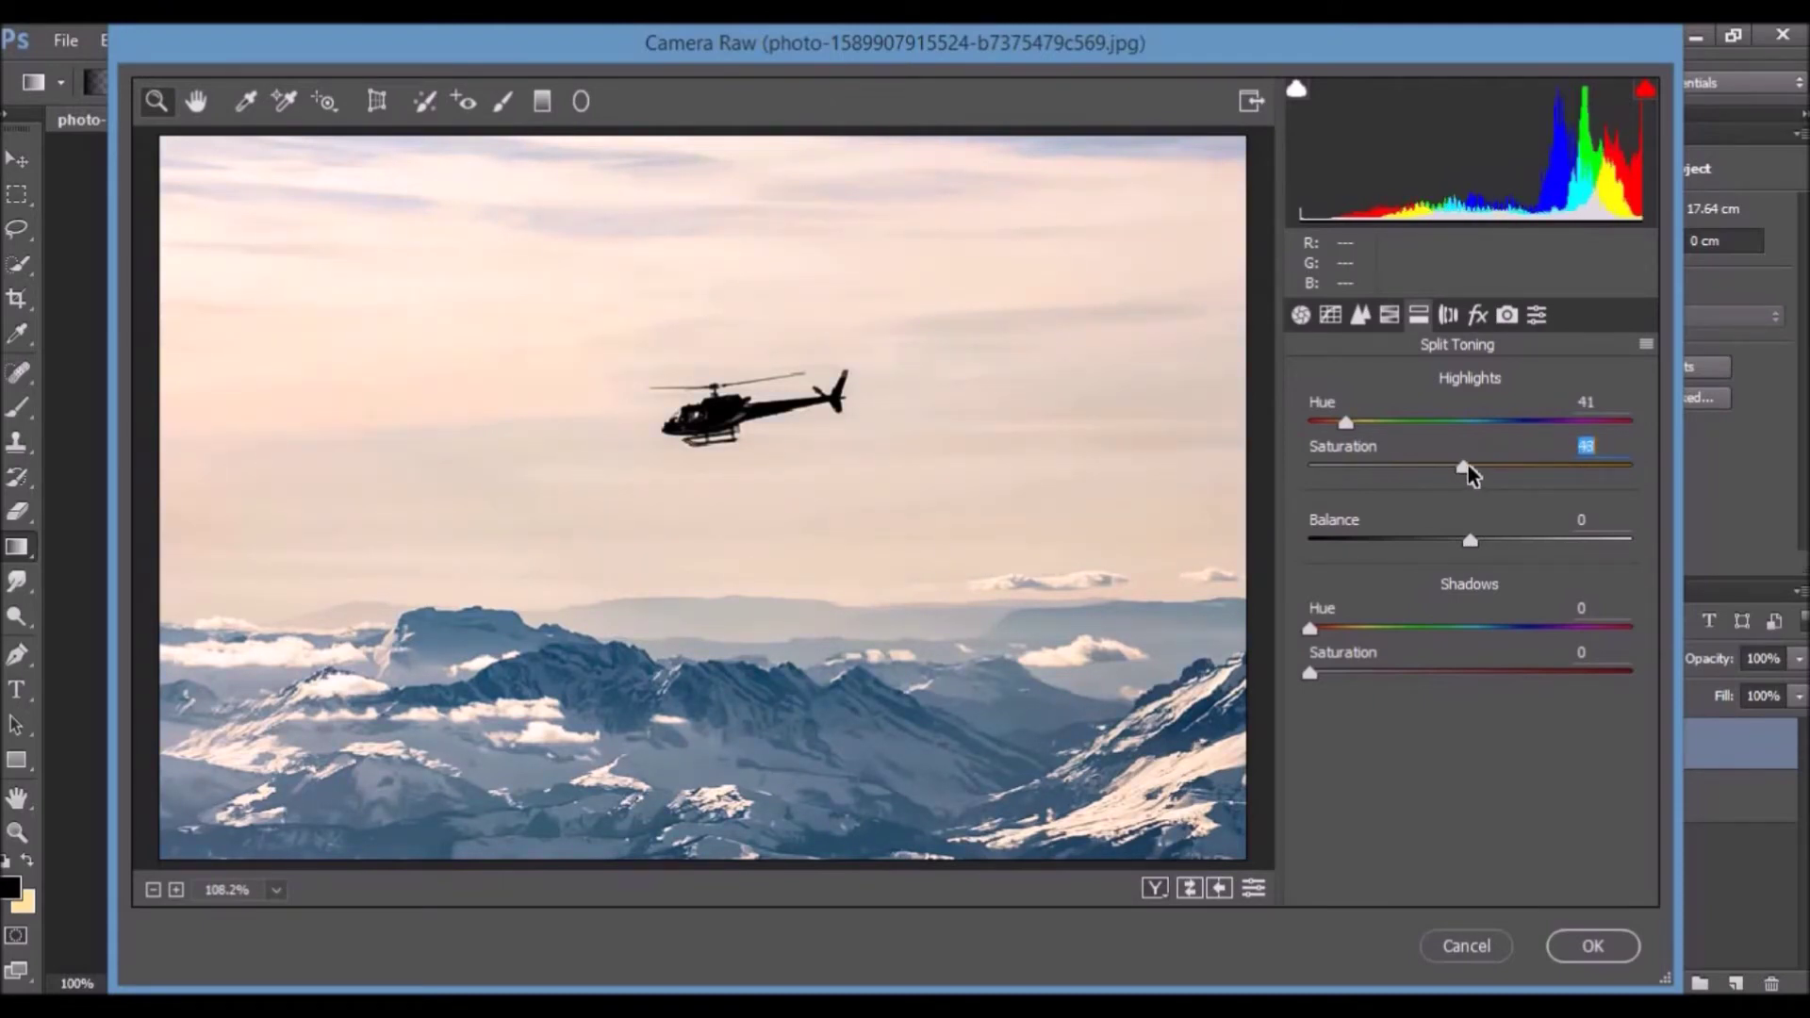
{"action": "left_click_drag", "start_coordinate": [1449, 482], "coordinate": [1435, 468]}
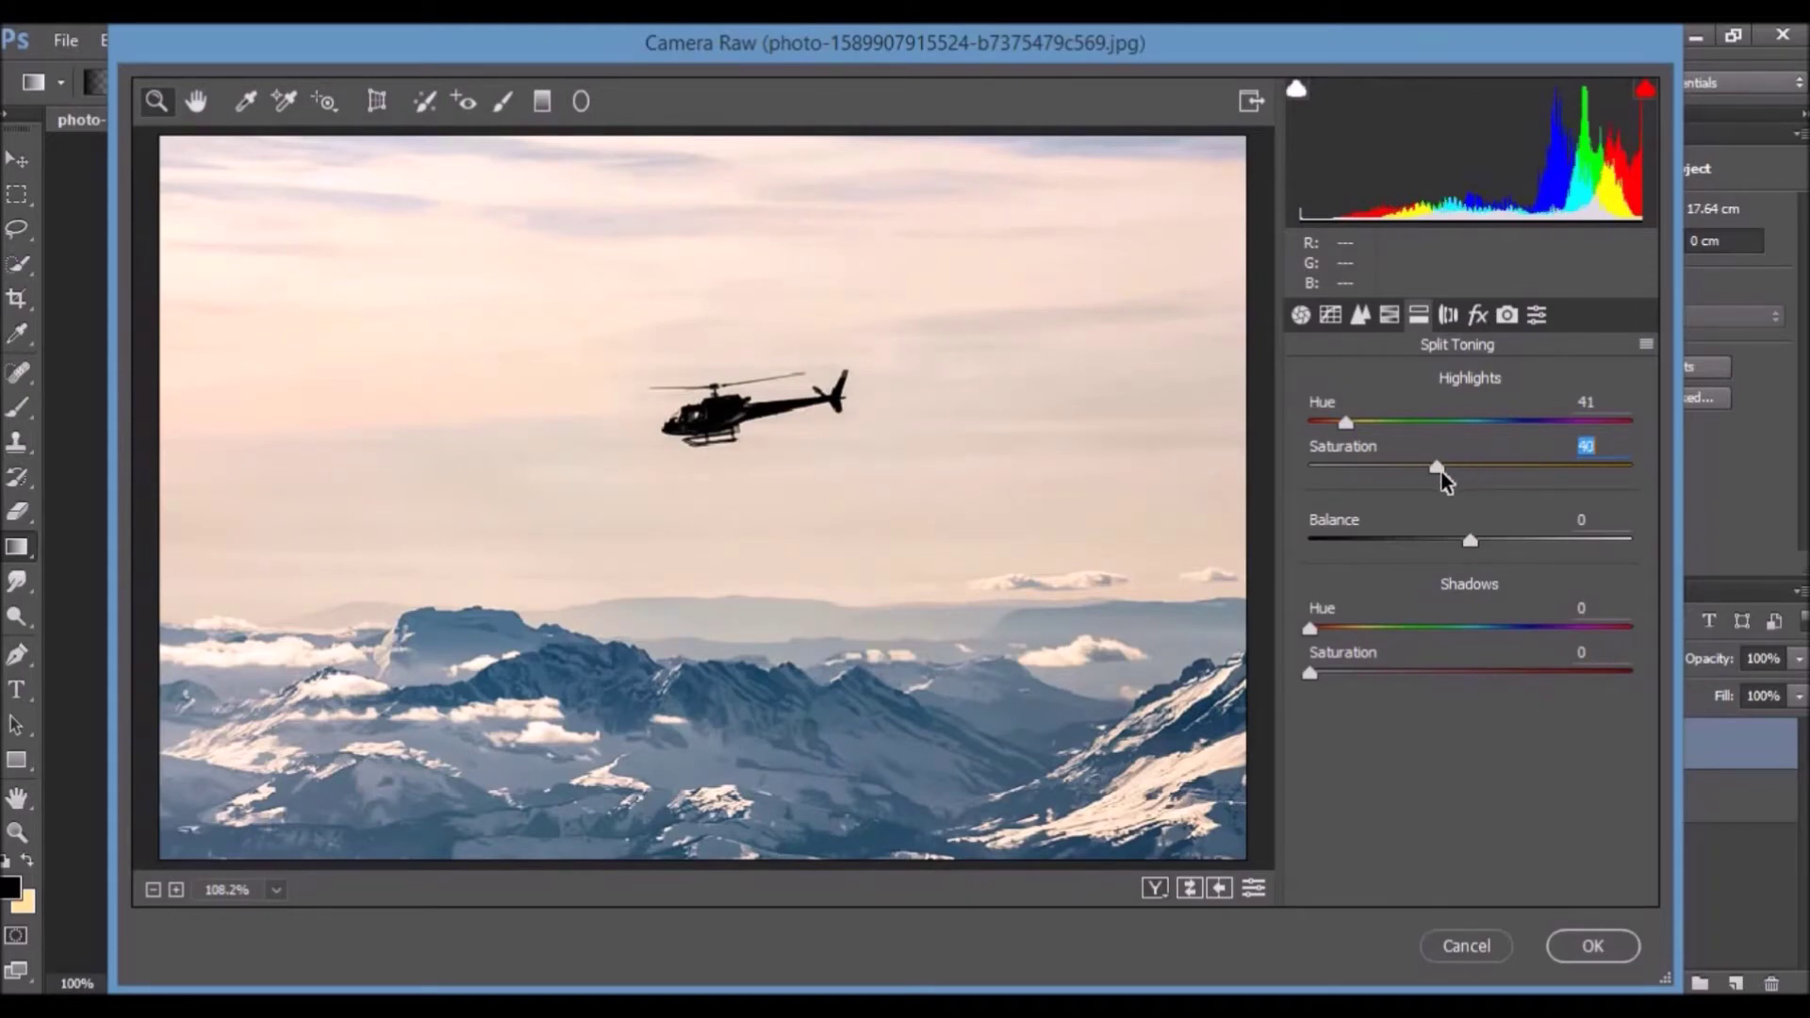
Step: Split-tone the shadows with hue 222 and saturation 14, and compare the before and after settings
{"action": "left_click_drag", "start_coordinate": [1309, 628], "coordinate": [1512, 630]}
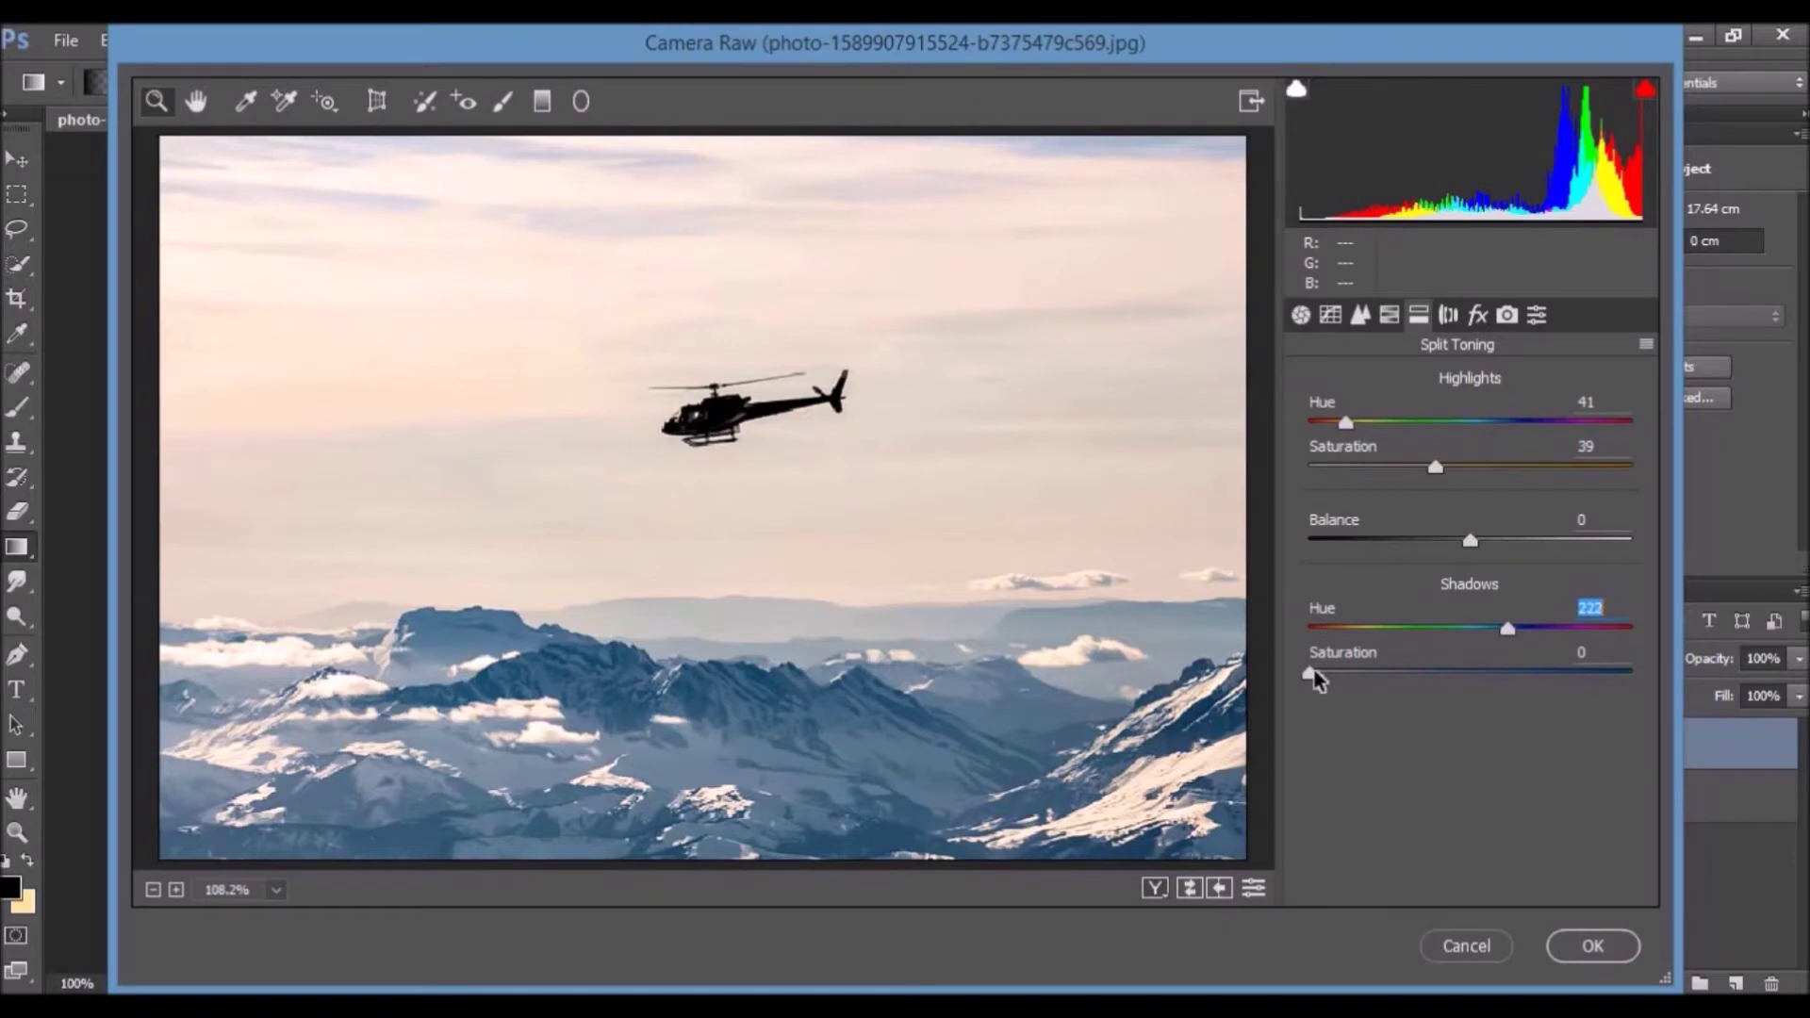
{"action": "left_click_drag", "start_coordinate": [1313, 677], "coordinate": [1354, 679]}
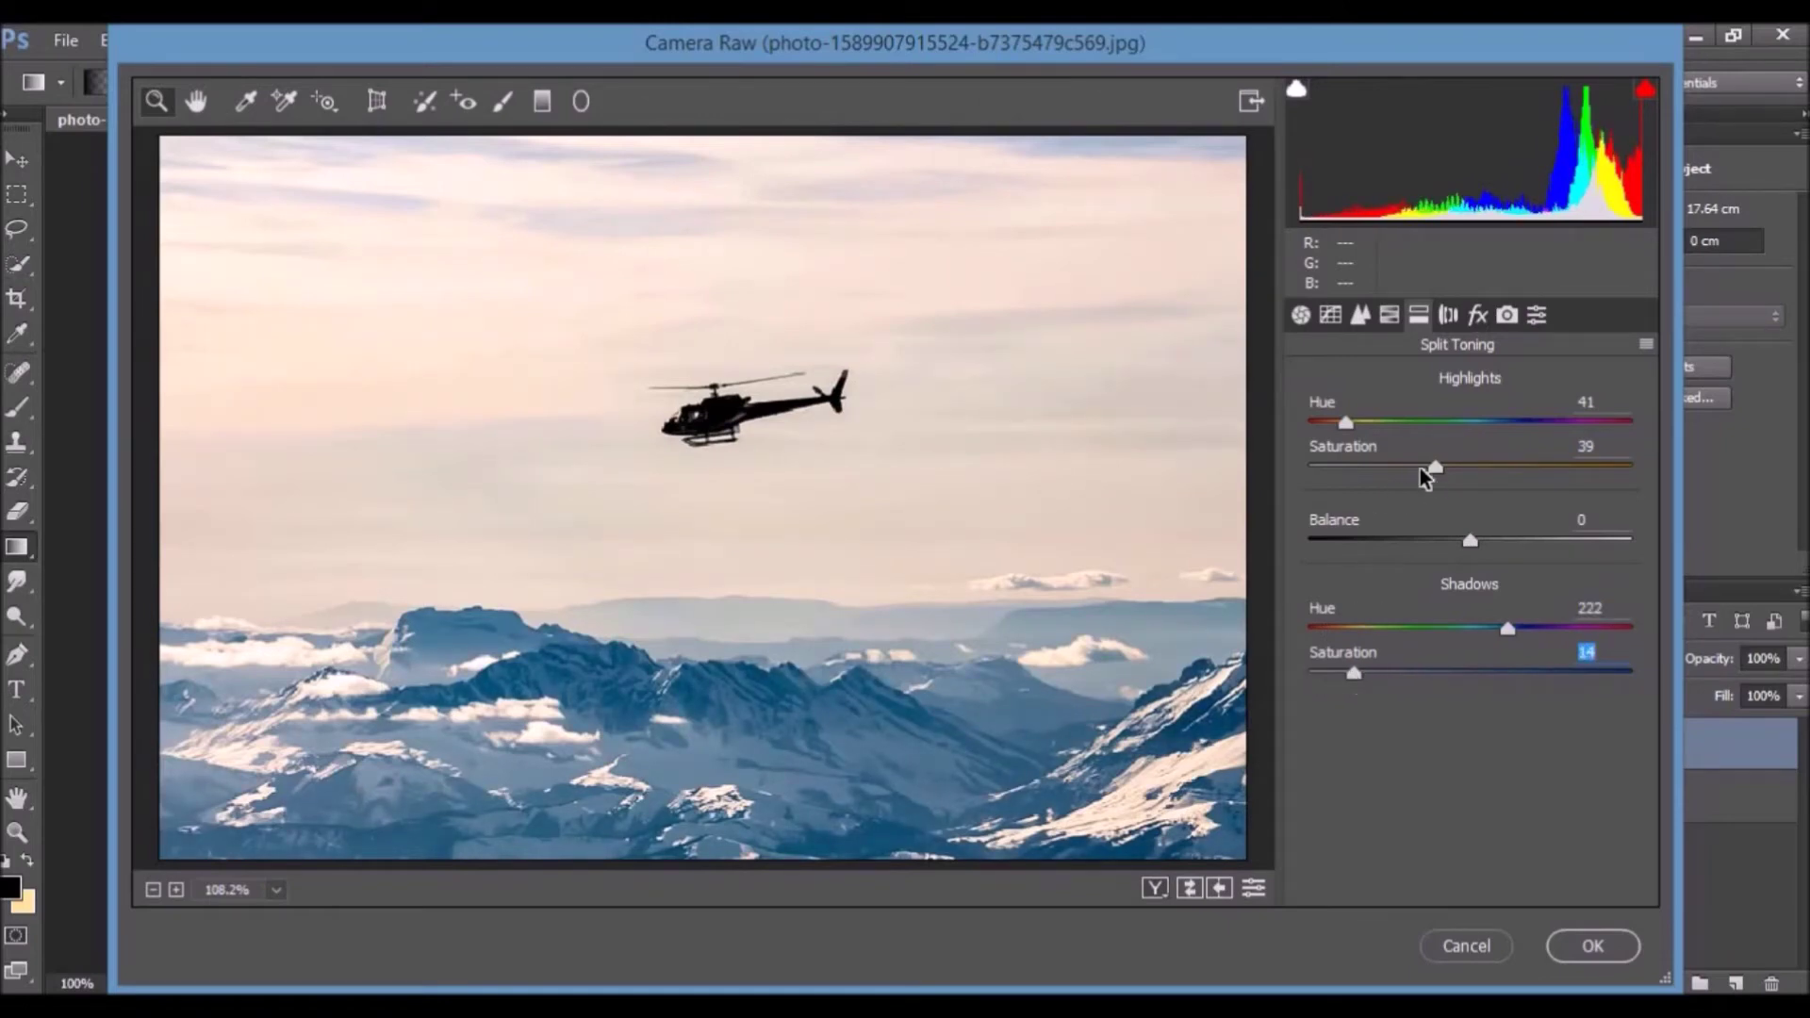
{"action": "left_click", "coordinate": [1189, 889]}
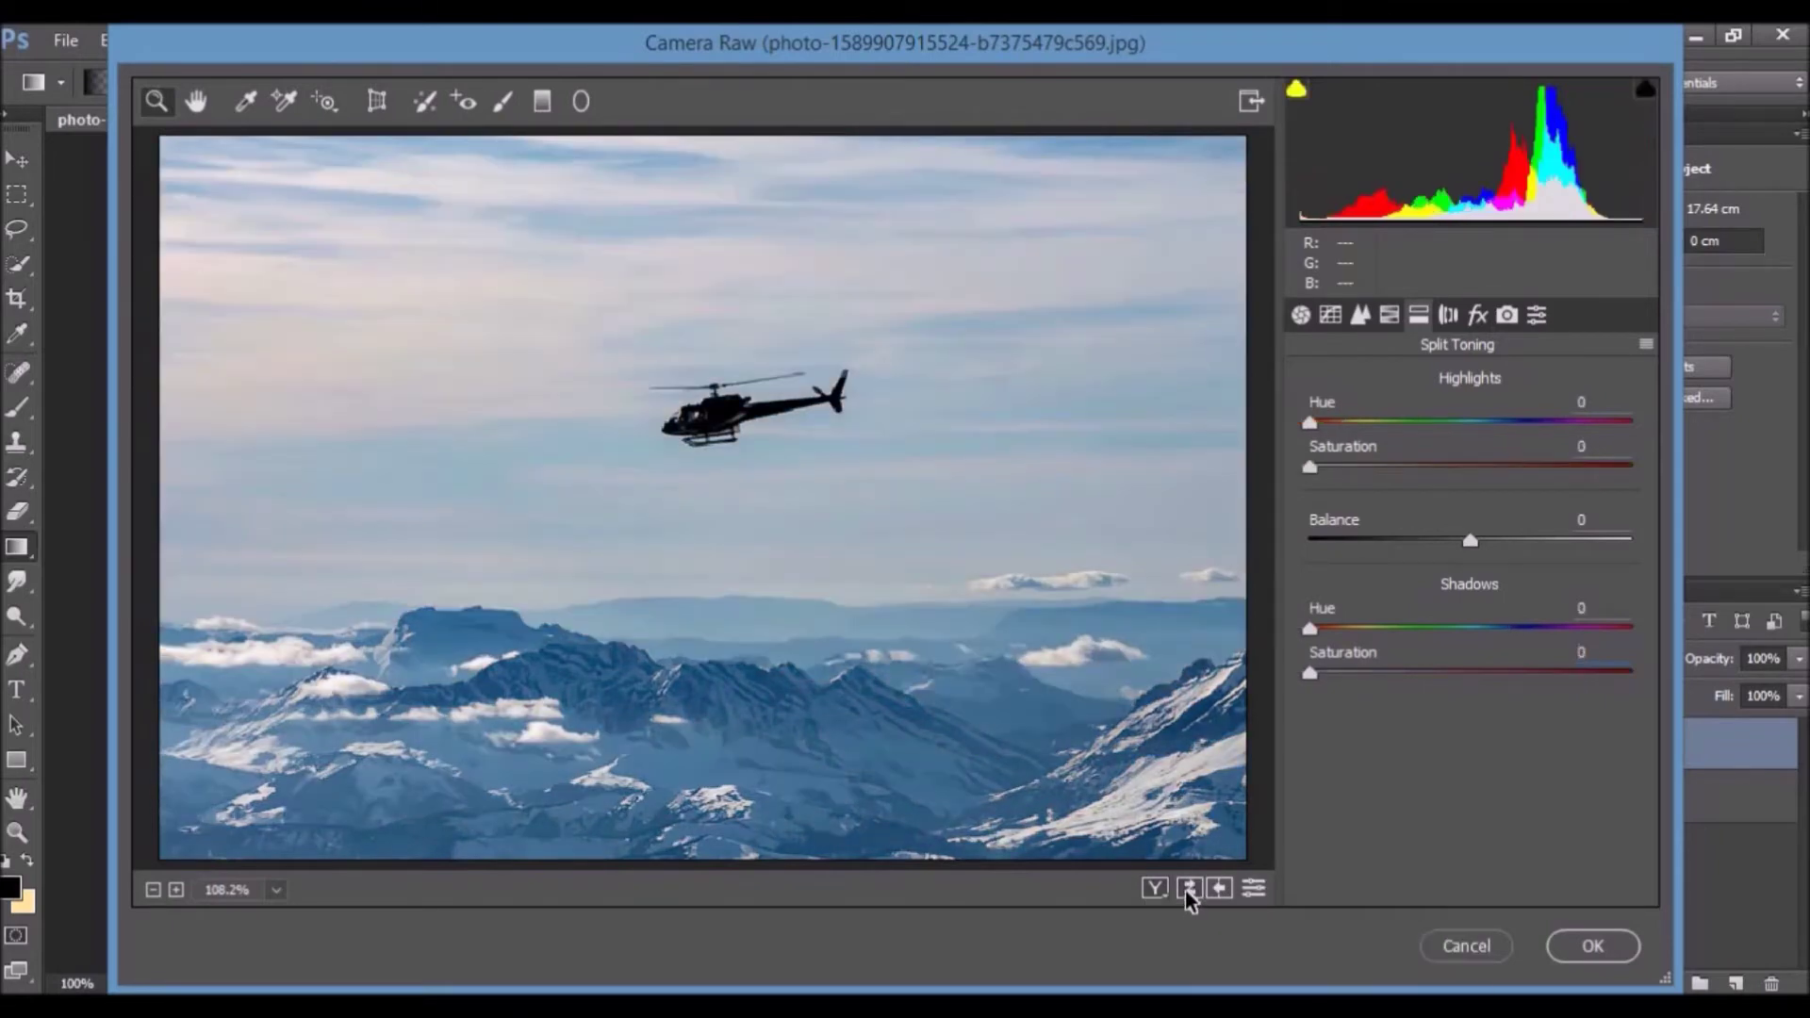
{"action": "left_click", "coordinate": [1189, 889]}
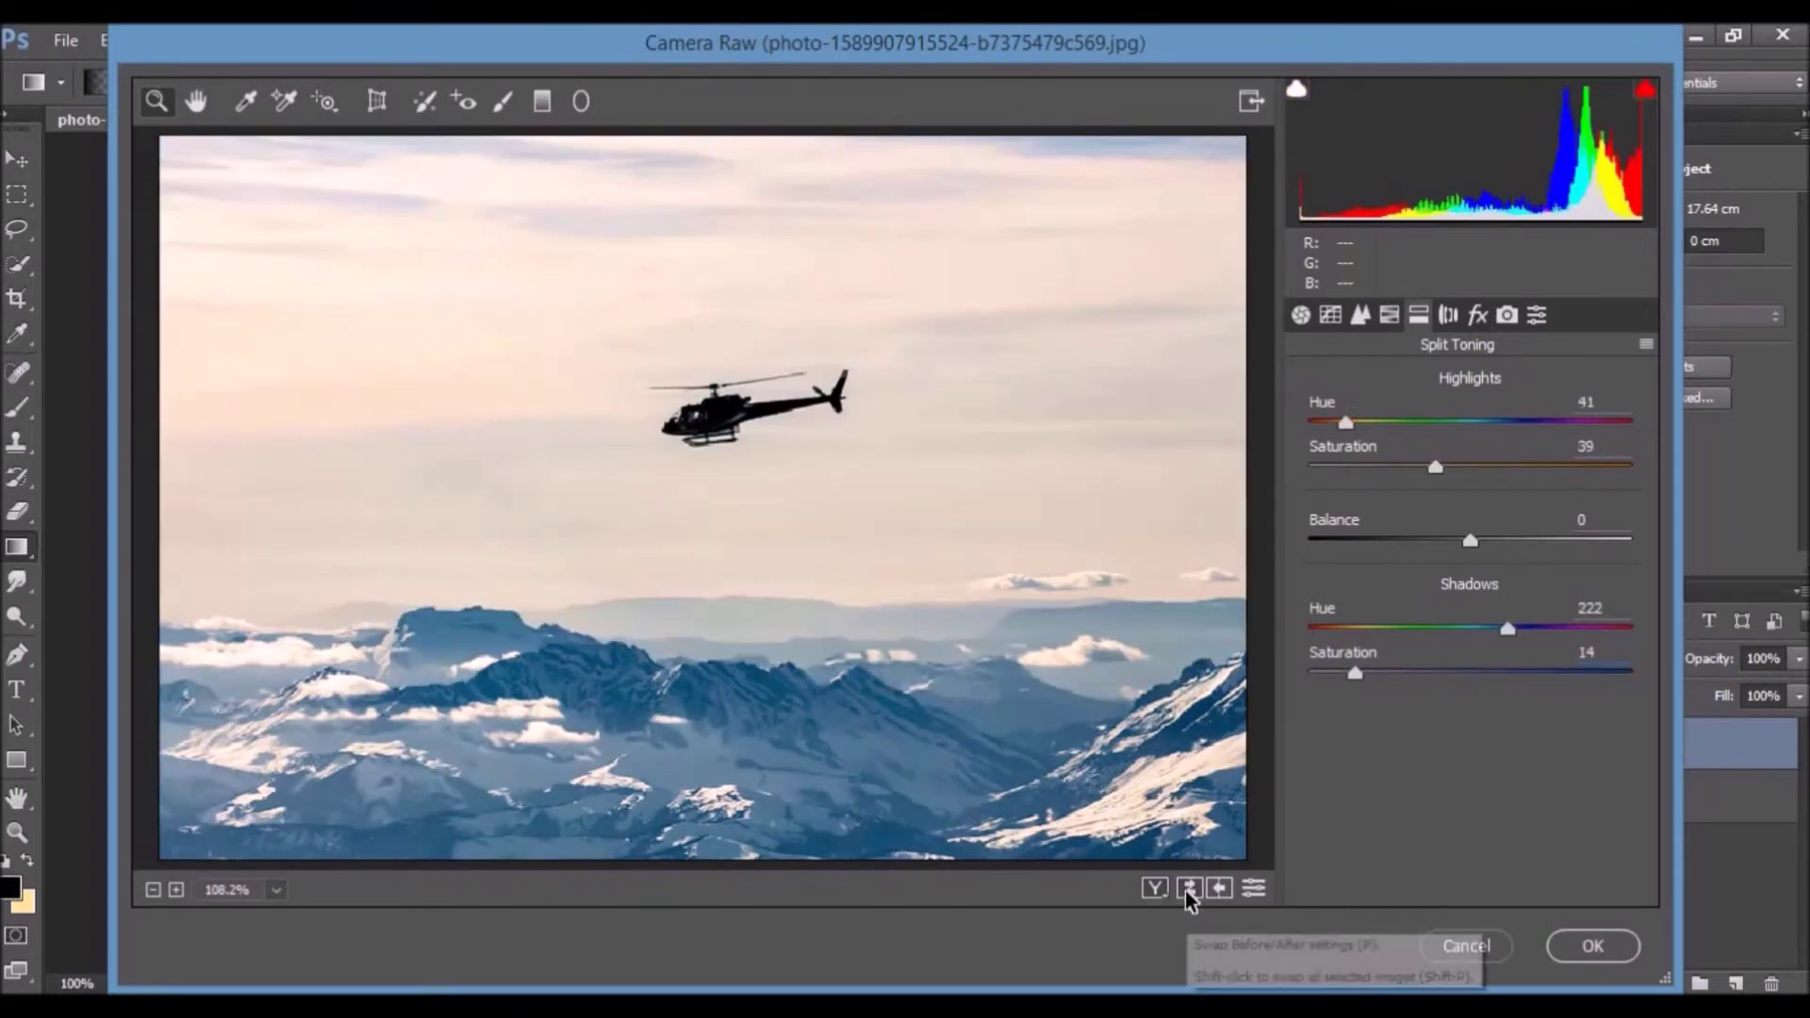
Step: Apply the Camera Raw adjustments to the layer copy and toggle its visibility to compare with the original
{"action": "left_click", "coordinate": [1458, 319]}
{"action": "left_click", "coordinate": [1480, 315]}
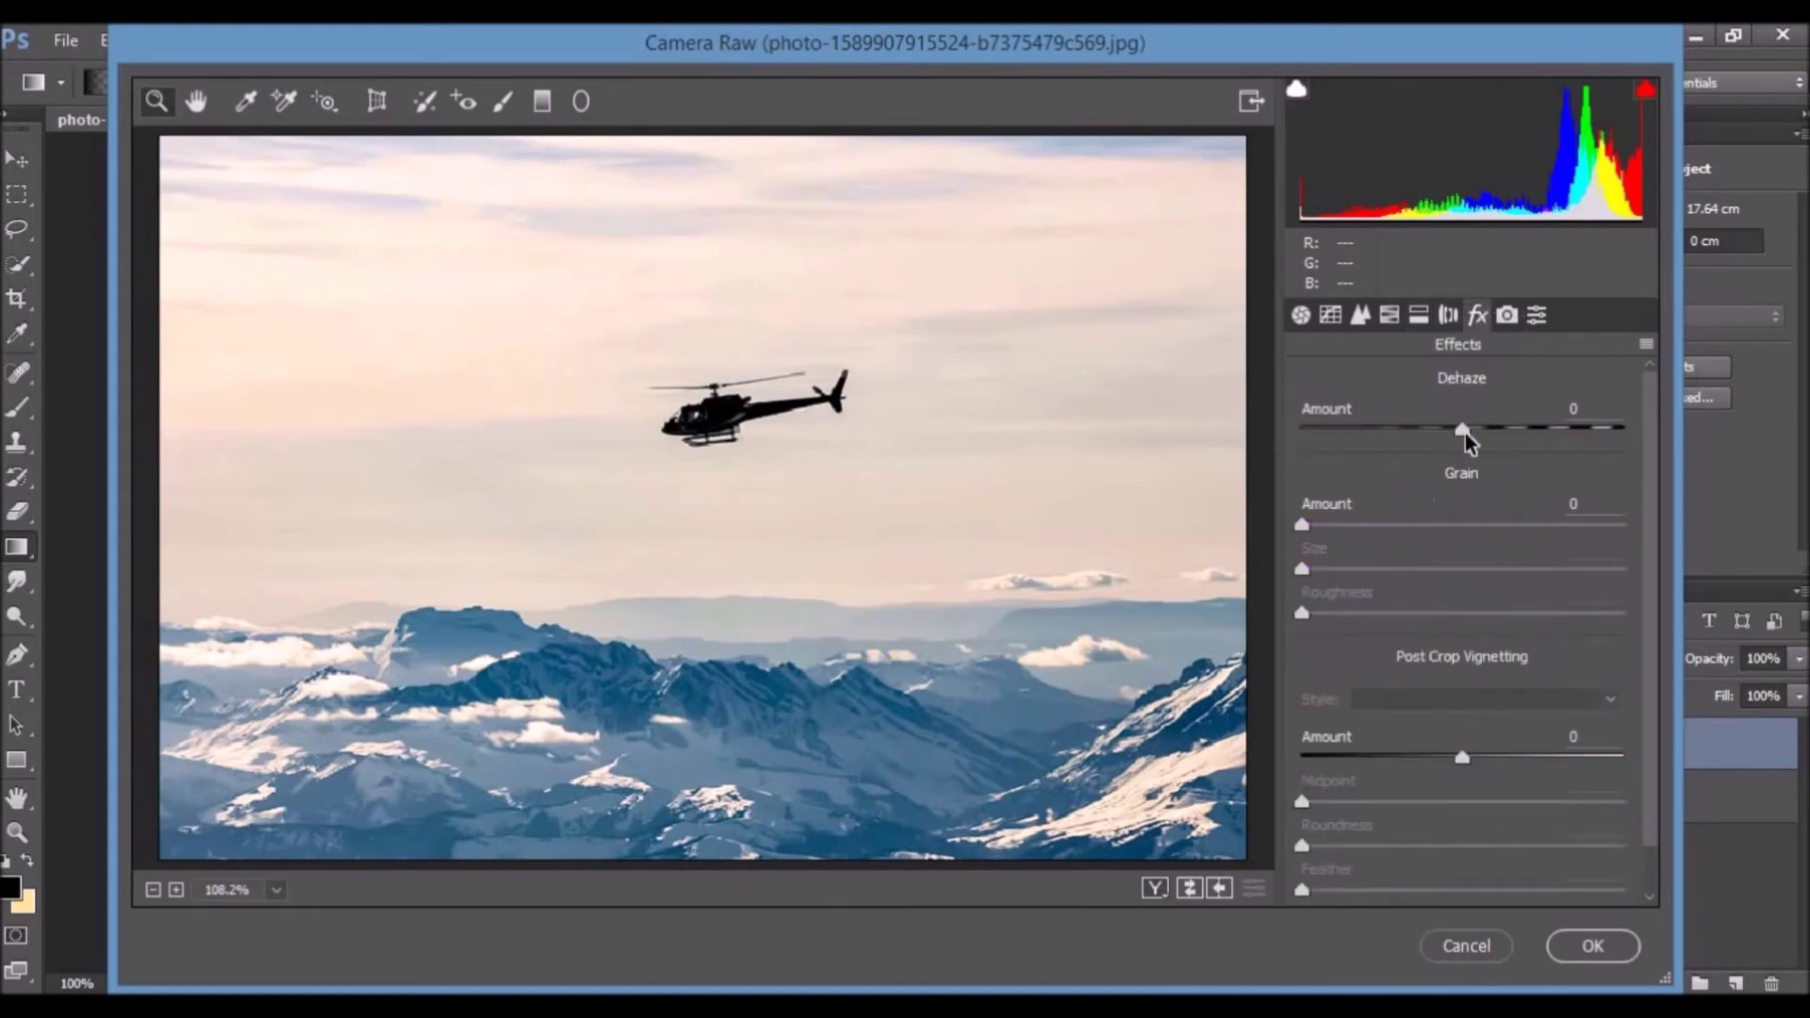
{"action": "left_click_drag", "start_coordinate": [1465, 433], "coordinate": [1468, 432]}
{"action": "left_click", "coordinate": [1511, 314]}
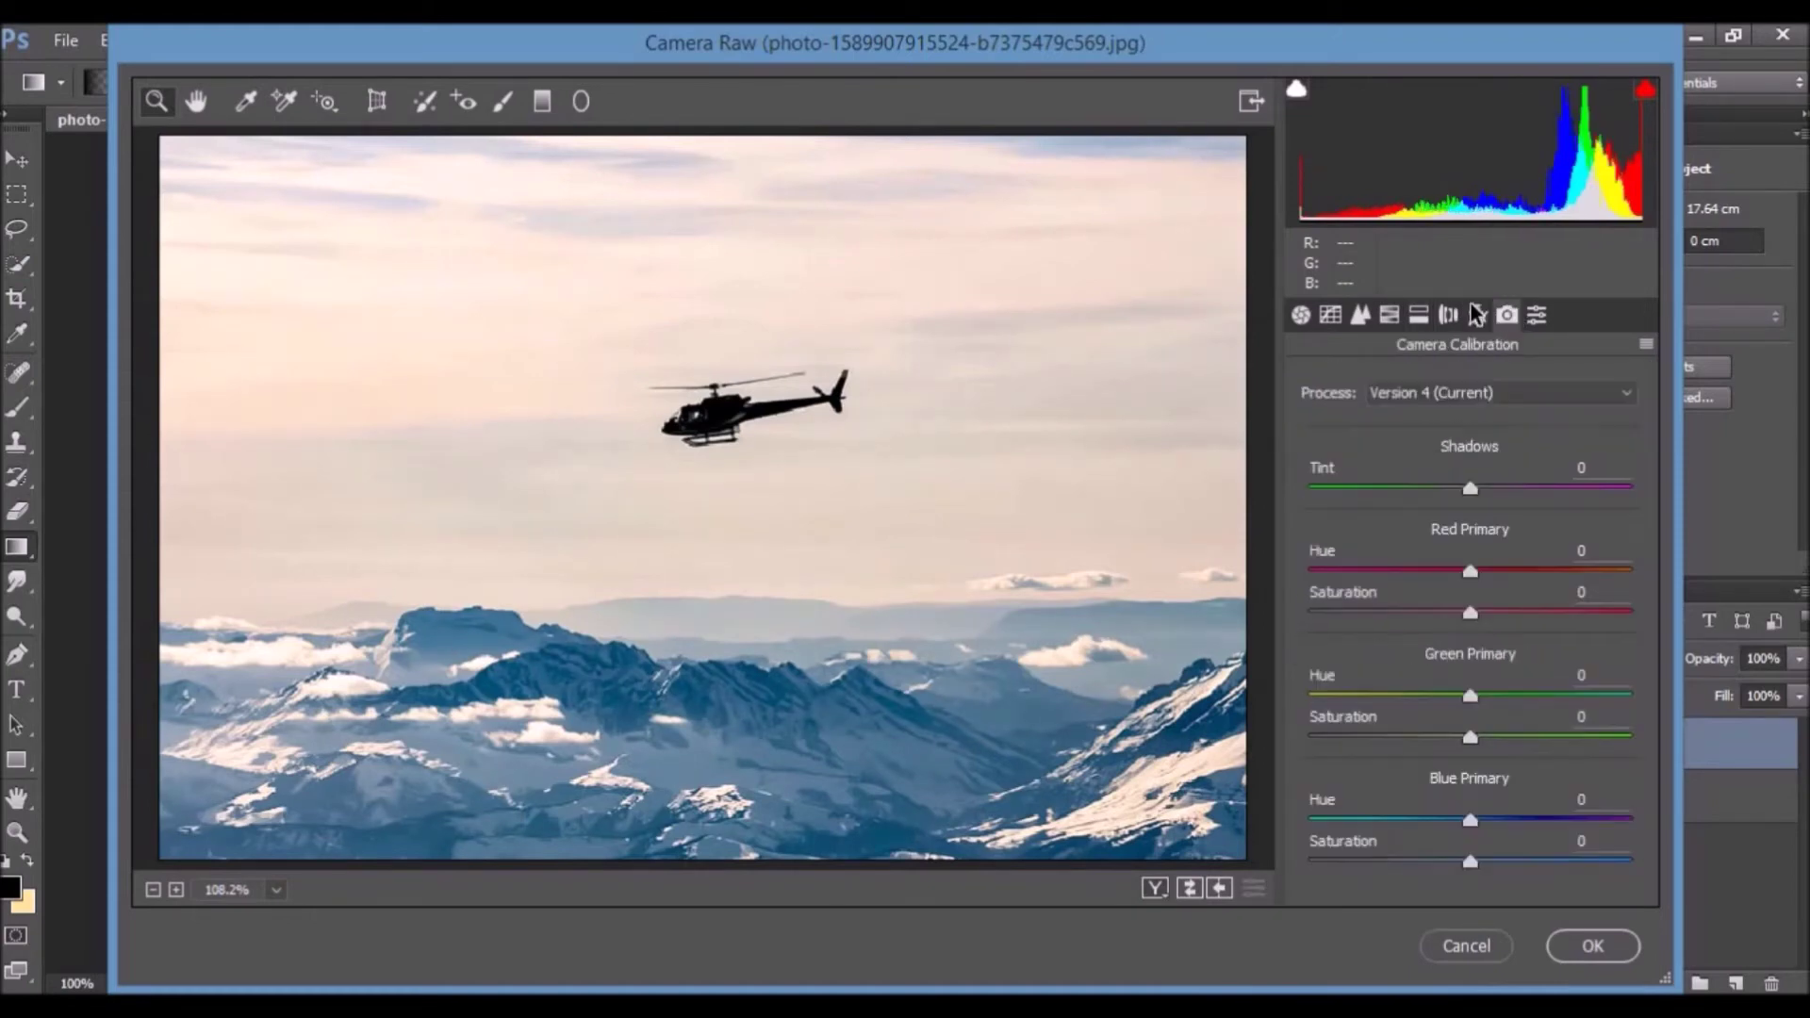
{"action": "left_click", "coordinate": [1537, 314]}
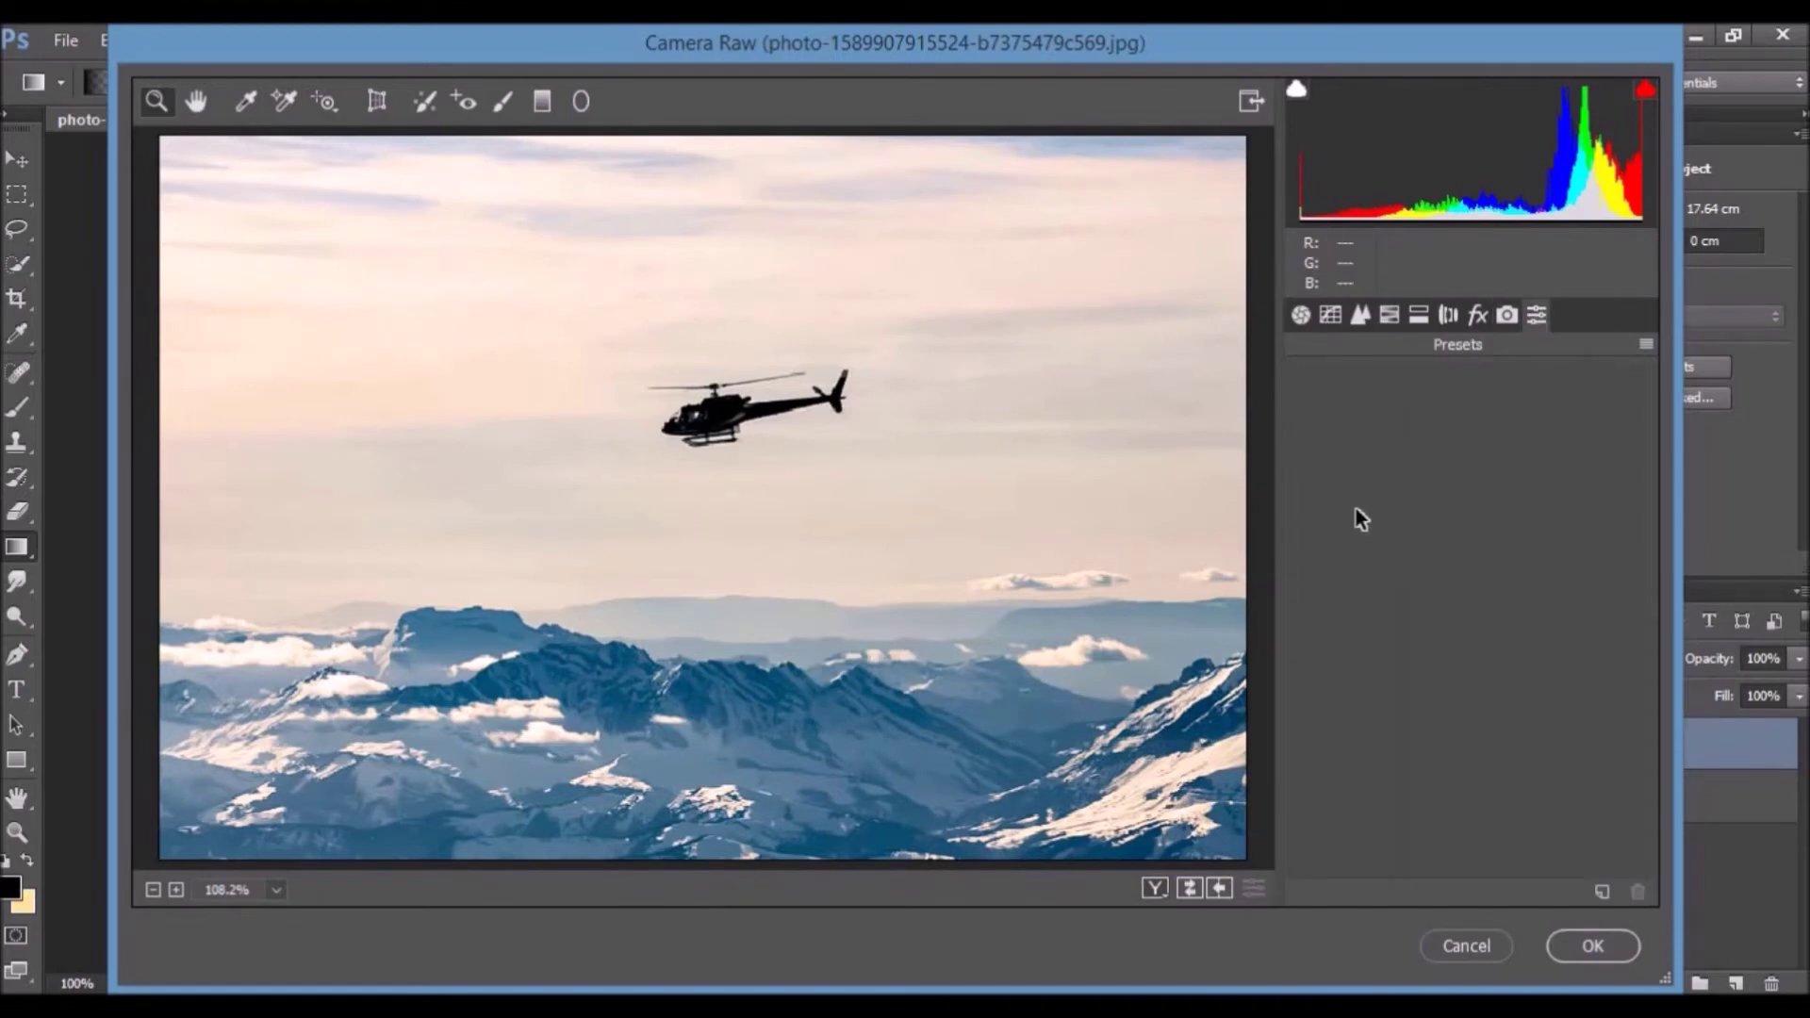
{"action": "left_click", "coordinate": [1585, 946]}
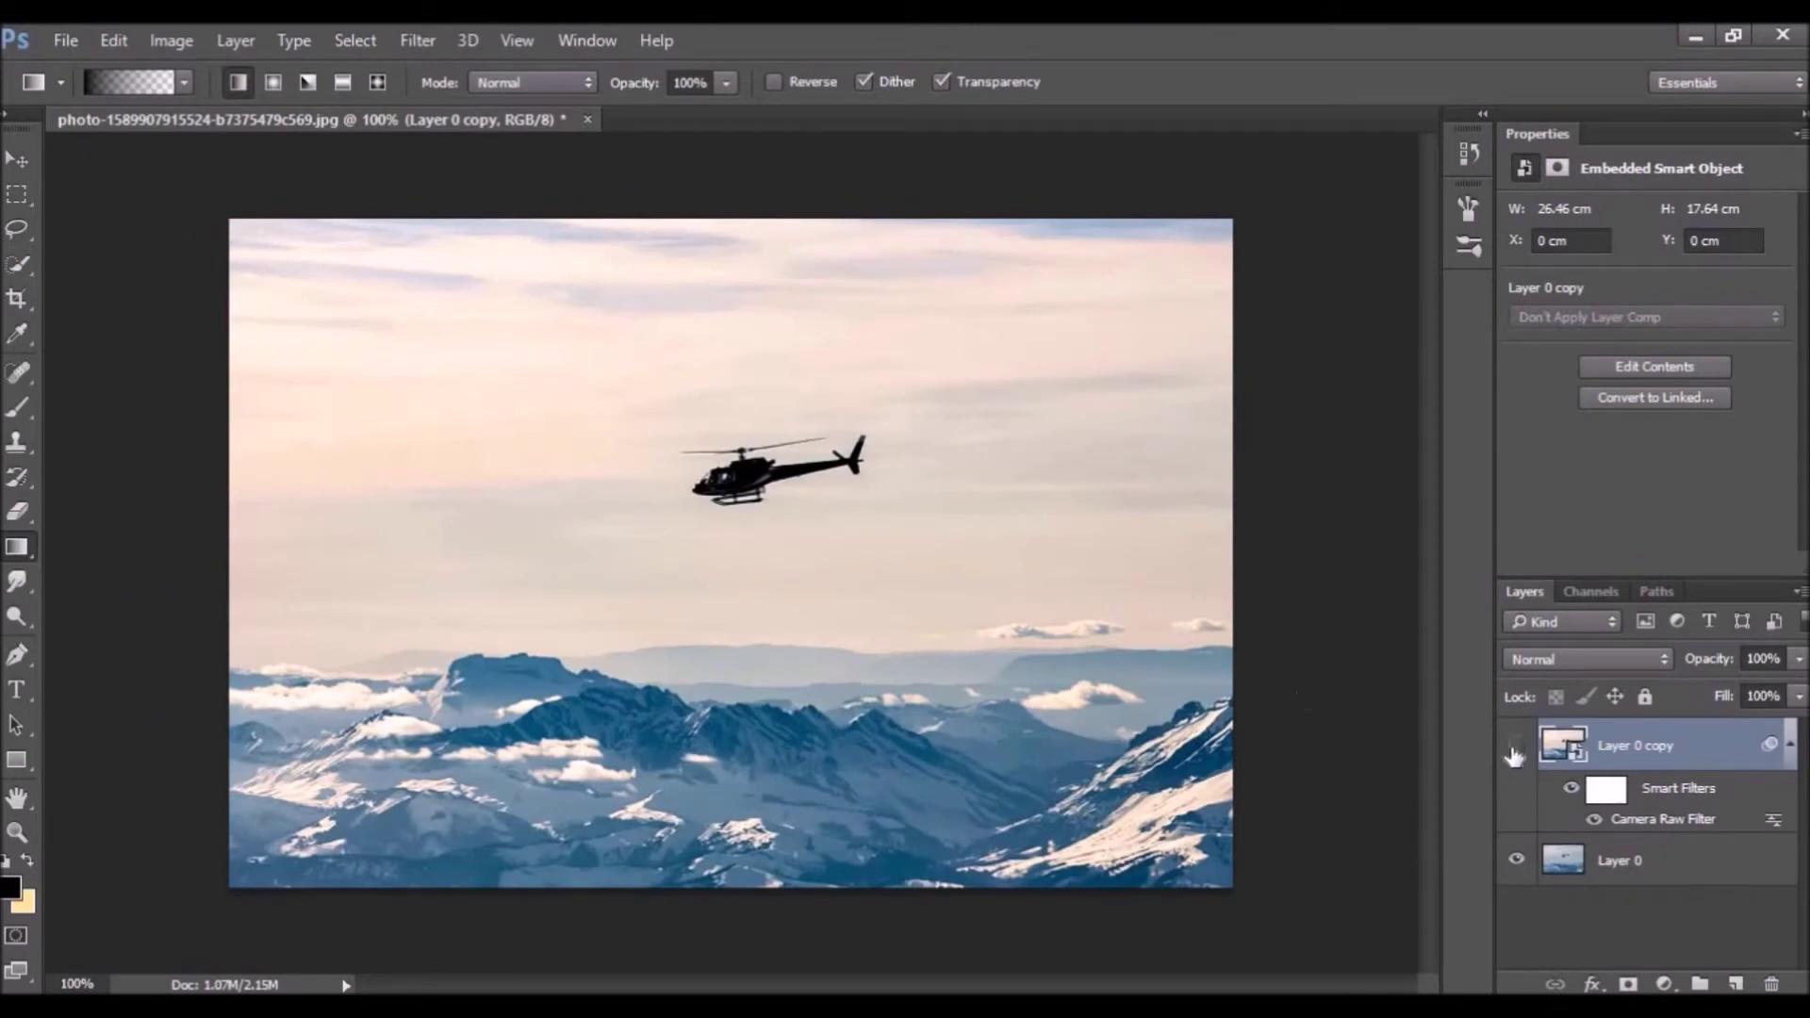
{"action": "left_click", "coordinate": [1516, 750]}
{"action": "left_click", "coordinate": [1518, 748]}
Step: Add a Color Lookup adjustment layer above the layer copy using the EdgyAmber.3DL 3D LUT
{"action": "left_click", "coordinate": [1664, 983]}
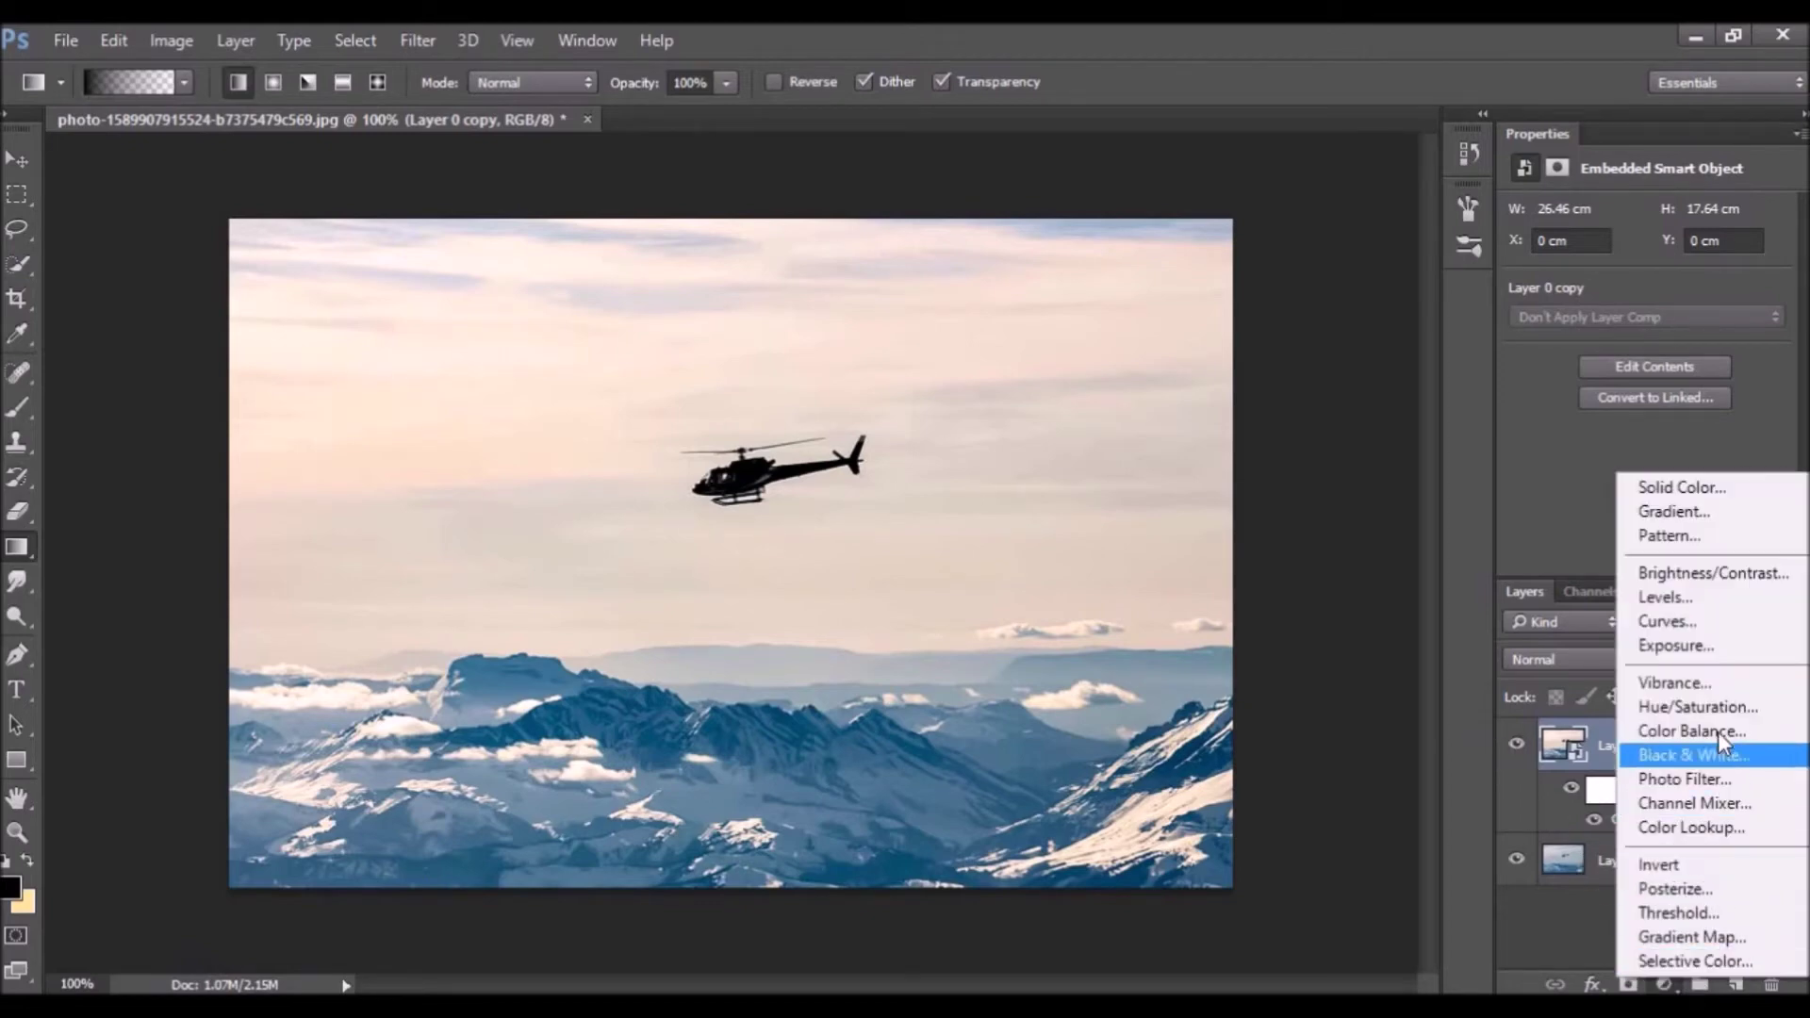
{"action": "left_click", "coordinate": [1707, 827]}
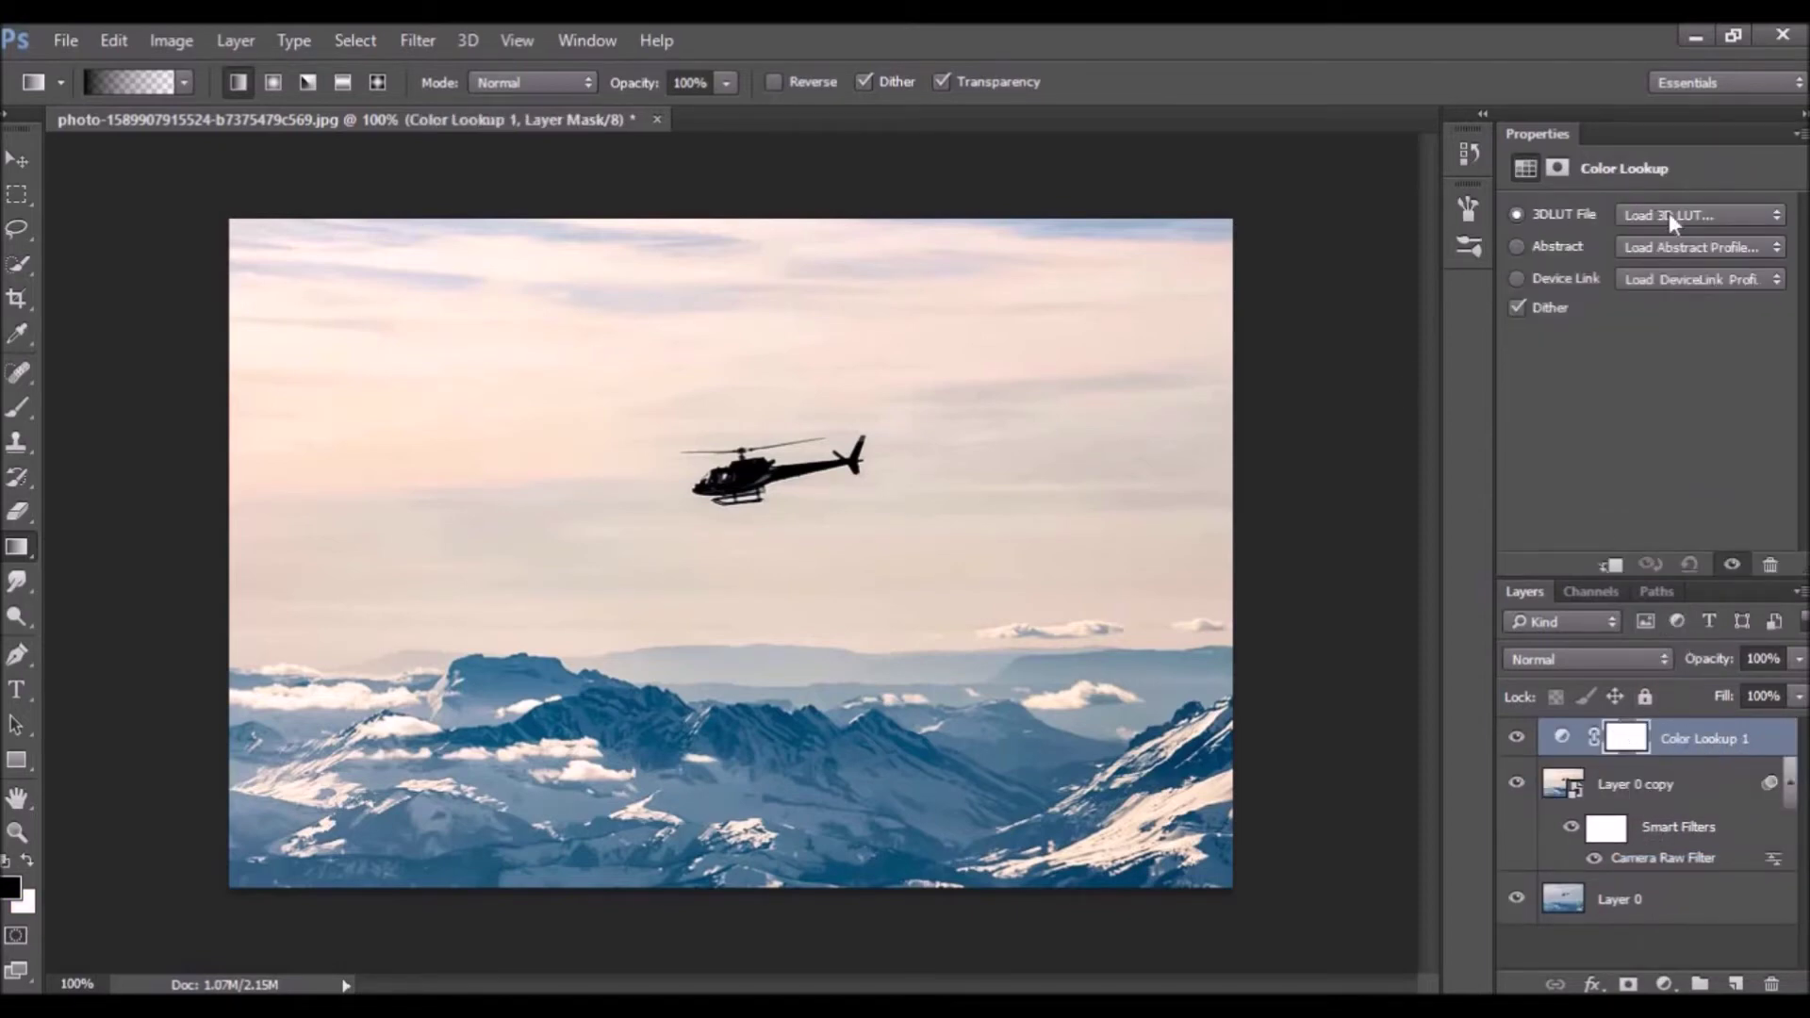
{"action": "left_click", "coordinate": [1742, 215]}
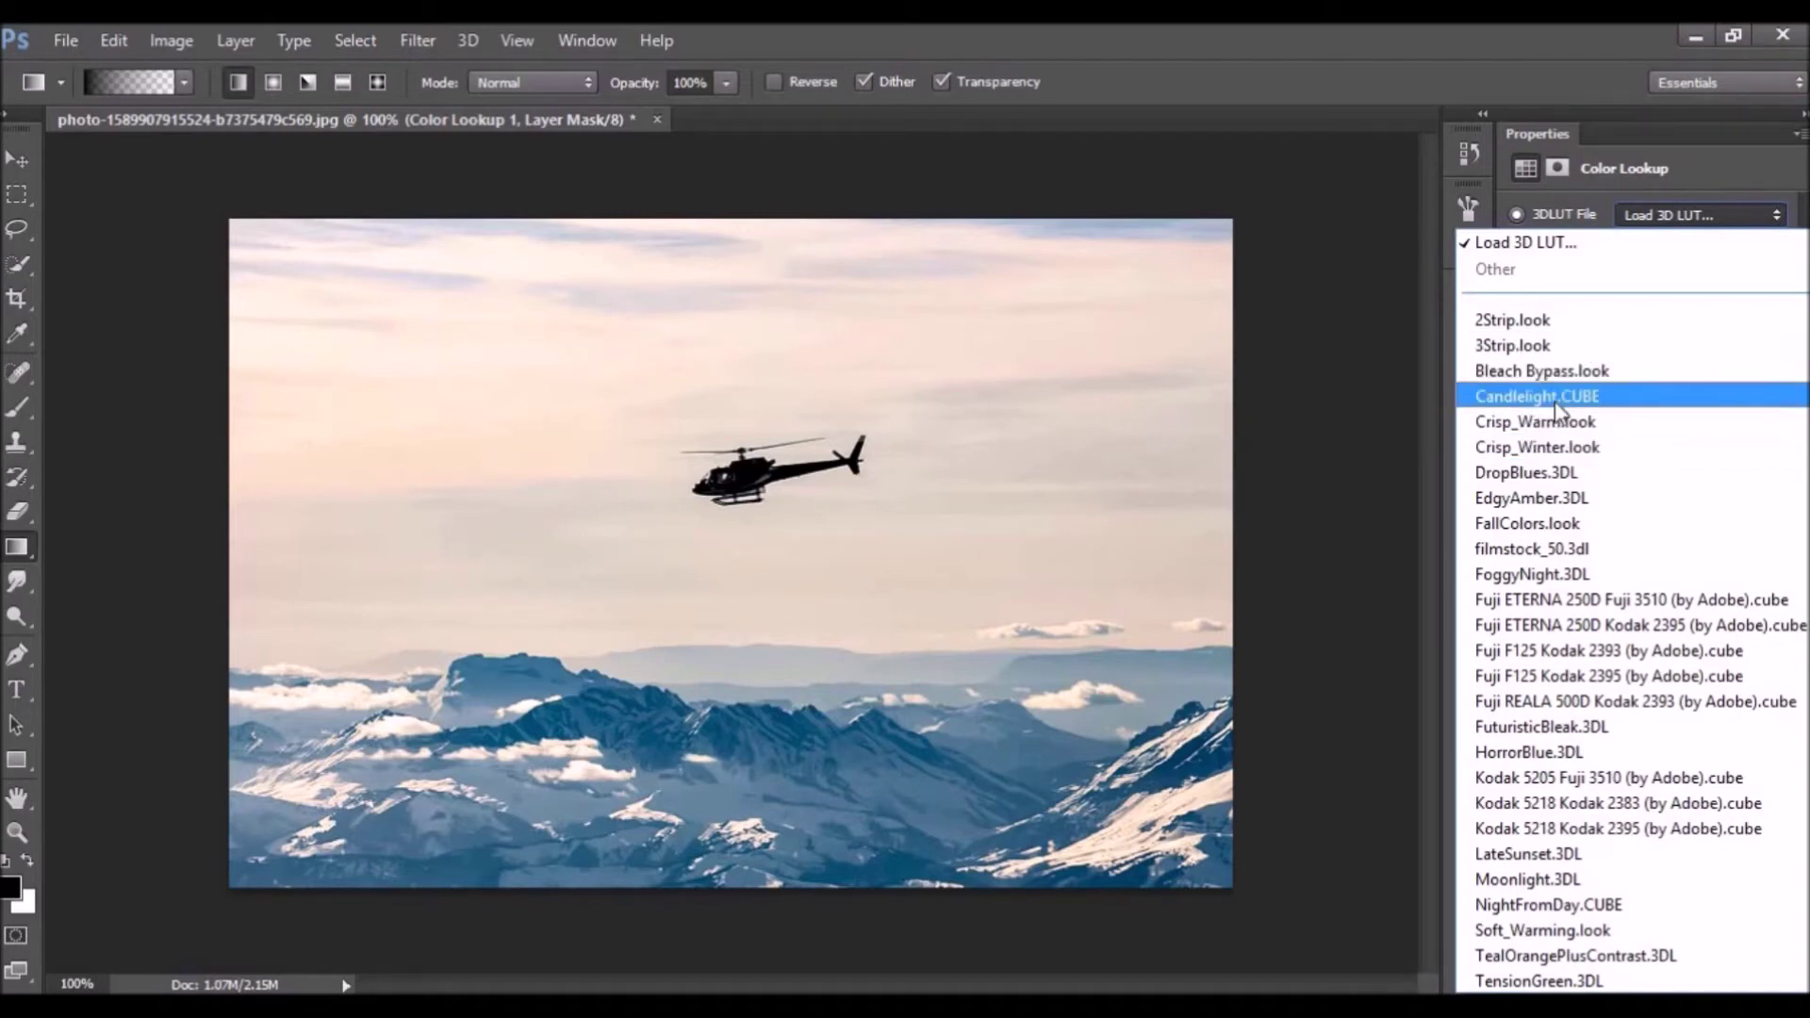
{"action": "left_click", "coordinate": [1577, 500]}
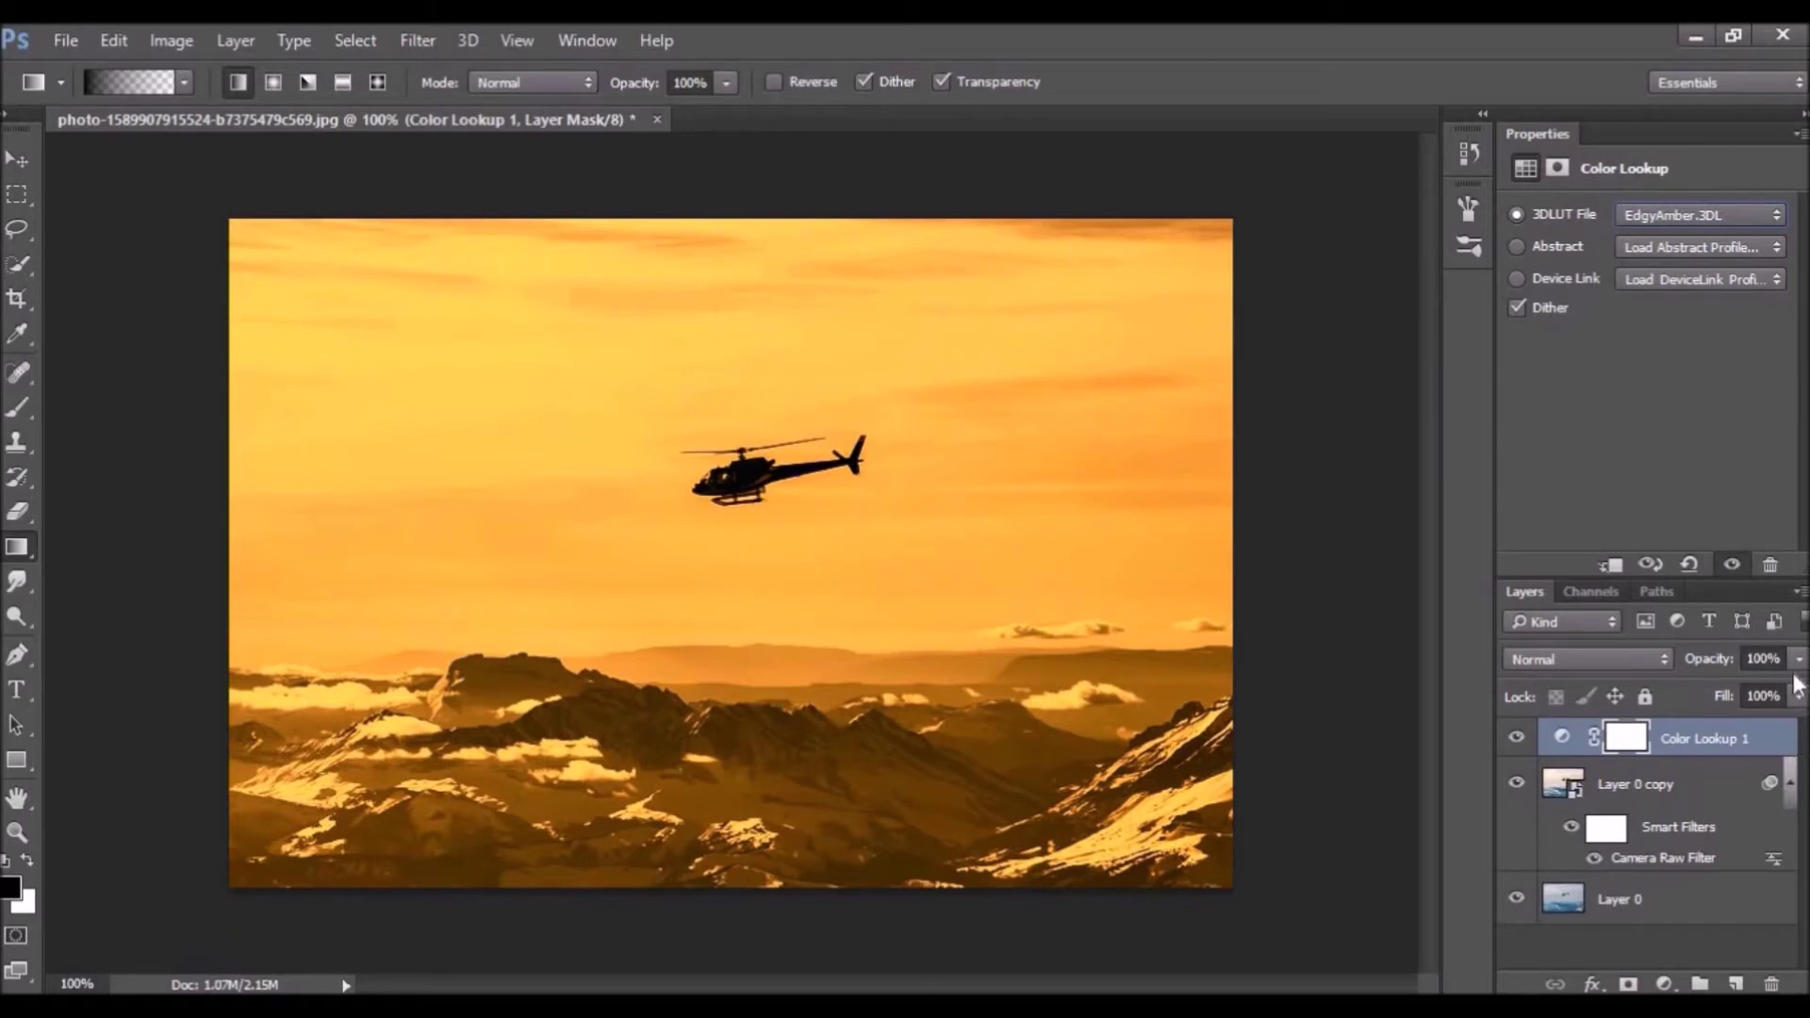
{"action": "mouse_move", "coordinate": [1796, 665]}
{"action": "left_mouse_down"}
{"action": "mouse_move", "coordinate": [1782, 693]}
{"action": "mouse_move", "coordinate": [1807, 695]}
{"action": "left_mouse_up"}
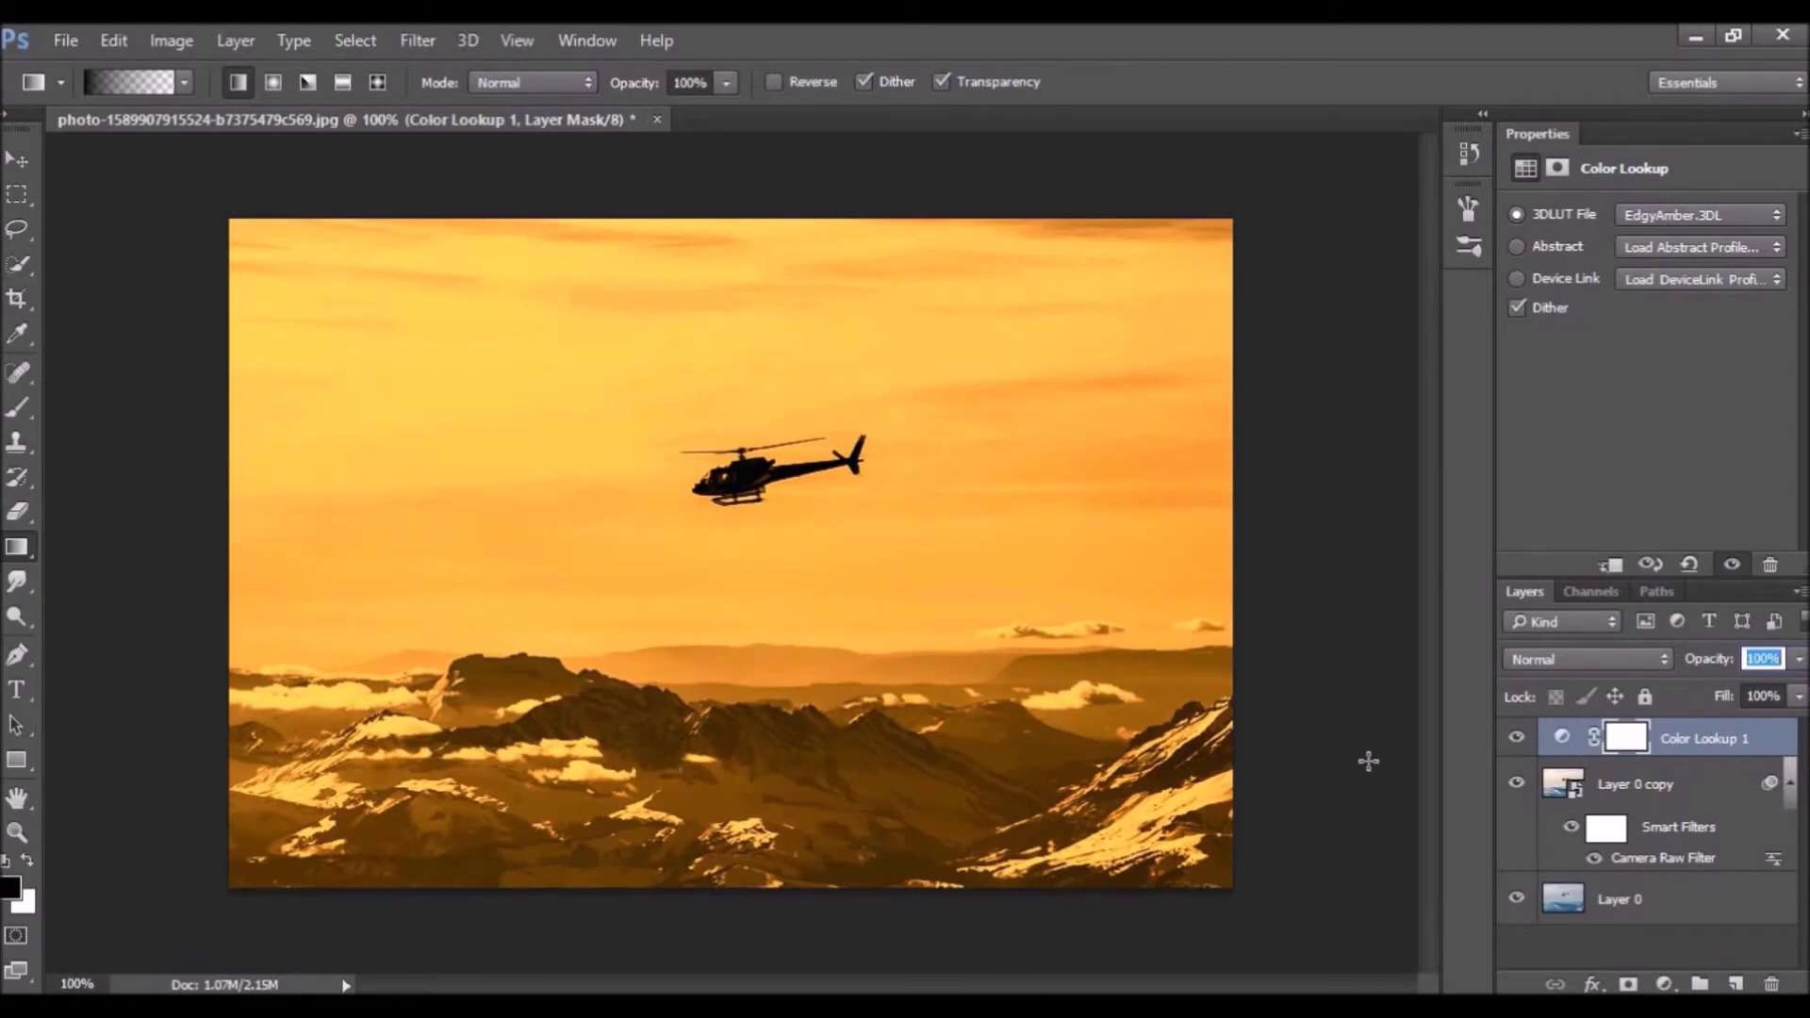
Step: Open the Color Lookup 1 layer's blending options and raise the Blend If shadow limit for the underlying layer to 154
{"action": "left_click", "coordinate": [1777, 746]}
{"action": "double_click", "coordinate": [1778, 746]}
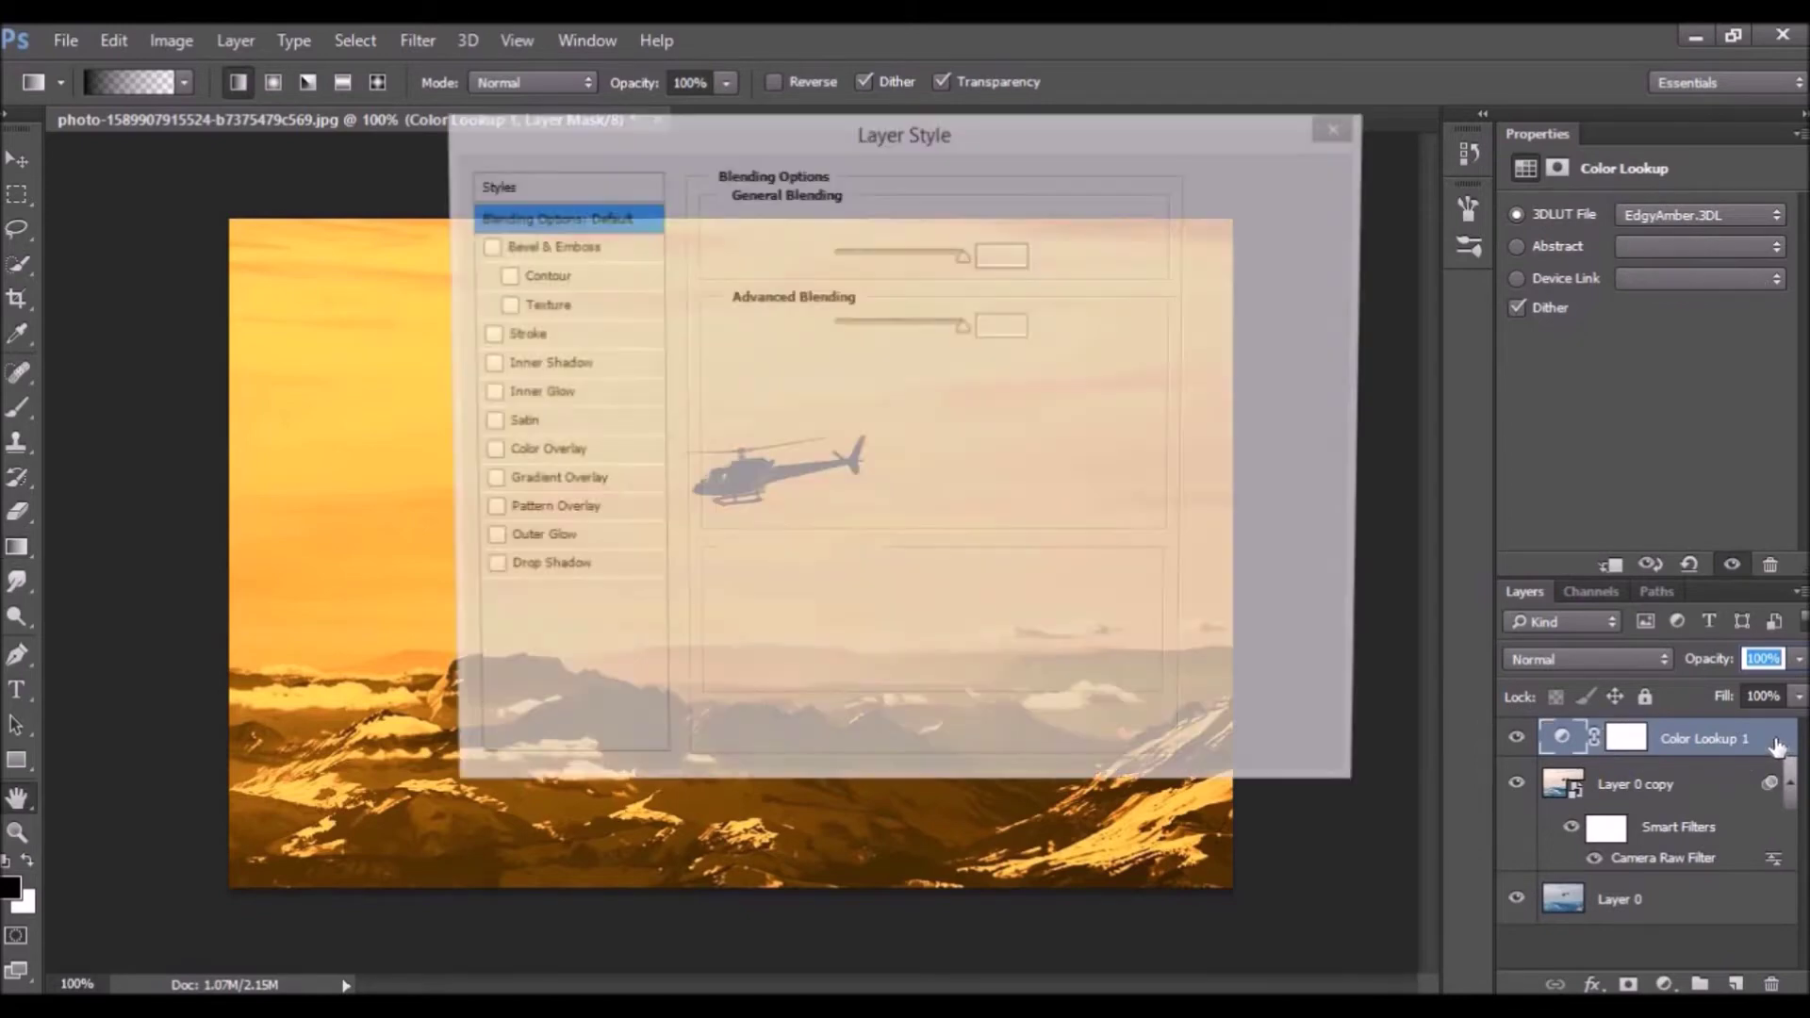
{"action": "left_click_drag", "start_coordinate": [943, 129], "coordinate": [1564, 115]}
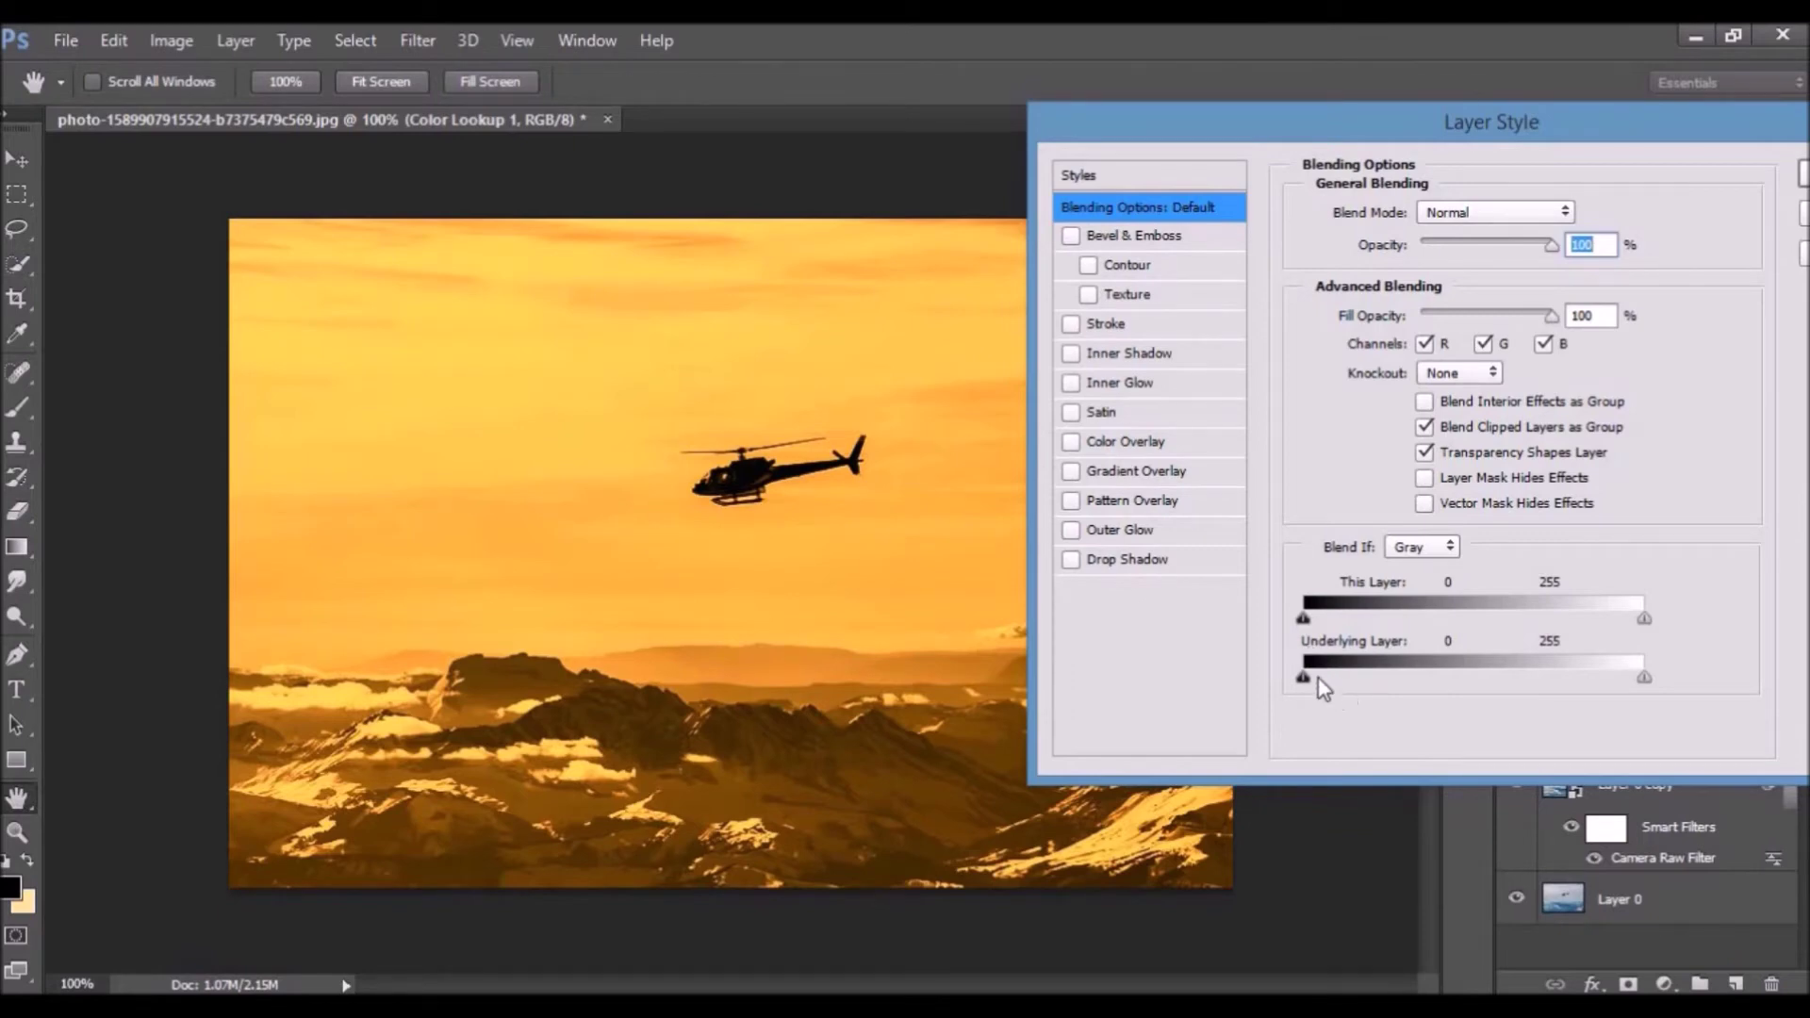
{"action": "left_click_drag", "start_coordinate": [1302, 676], "coordinate": [1431, 679]}
{"action": "left_click_drag", "start_coordinate": [1386, 132], "coordinate": [1304, 54]}
{"action": "left_click_drag", "start_coordinate": [1352, 602], "coordinate": [1429, 588]}
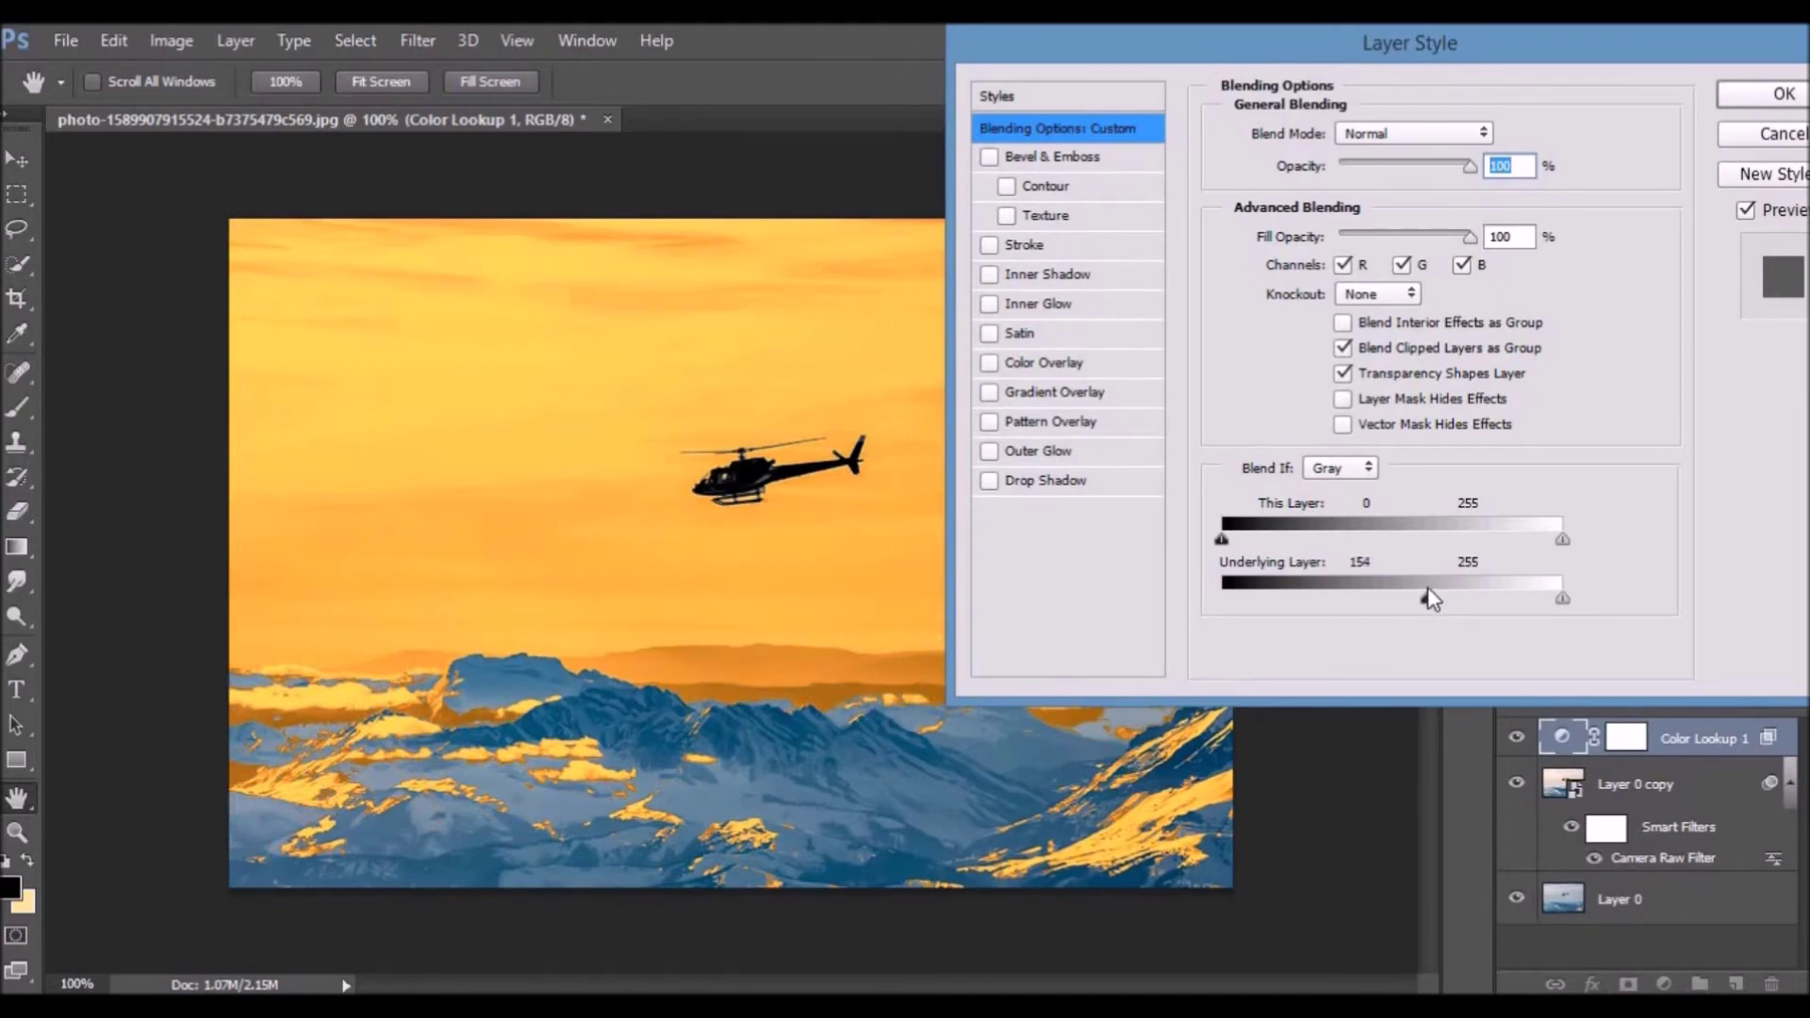
{"action": "left_click_drag", "start_coordinate": [1242, 34], "coordinate": [1420, 66]}
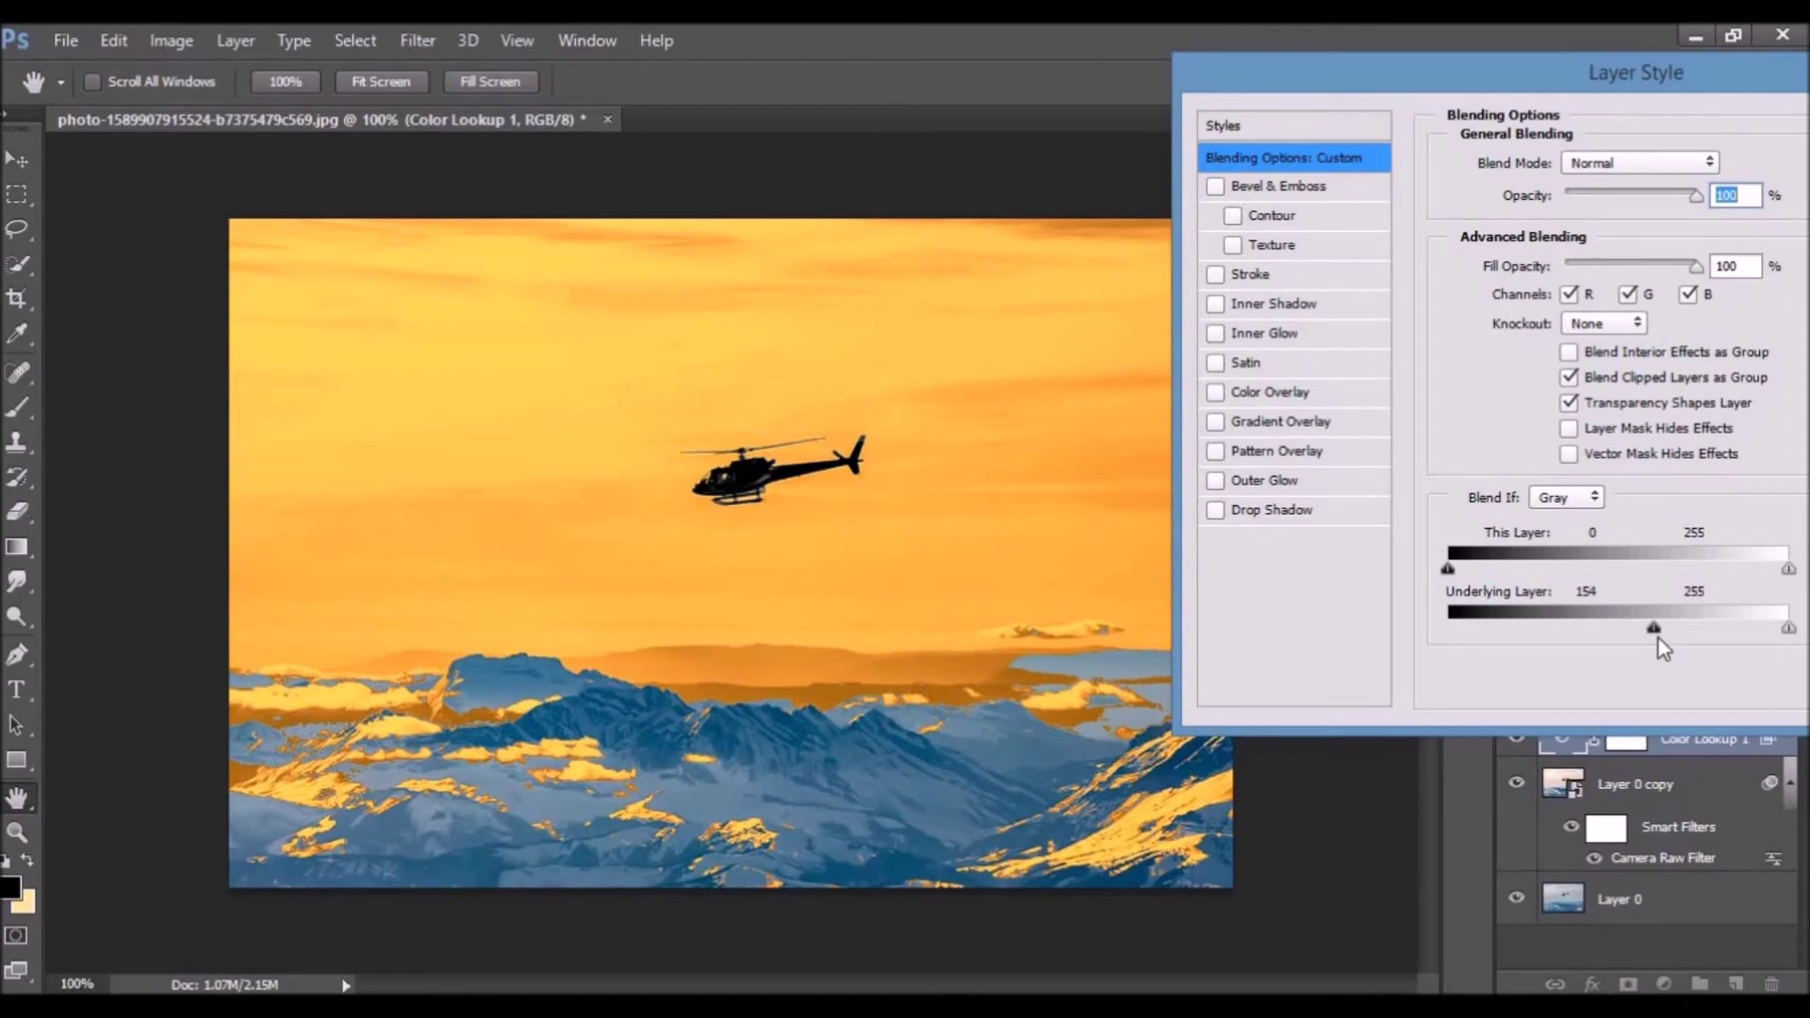
Step: Split the underlying layer's Blend If shadow limit to 51 / 224 and apply the blending options
{"action": "left_click_drag", "start_coordinate": [1654, 629], "coordinate": [1573, 630]}
{"action": "left_click_drag", "start_coordinate": [1690, 628], "coordinate": [1740, 631]}
{"action": "left_click_drag", "start_coordinate": [1572, 629], "coordinate": [1505, 632]}
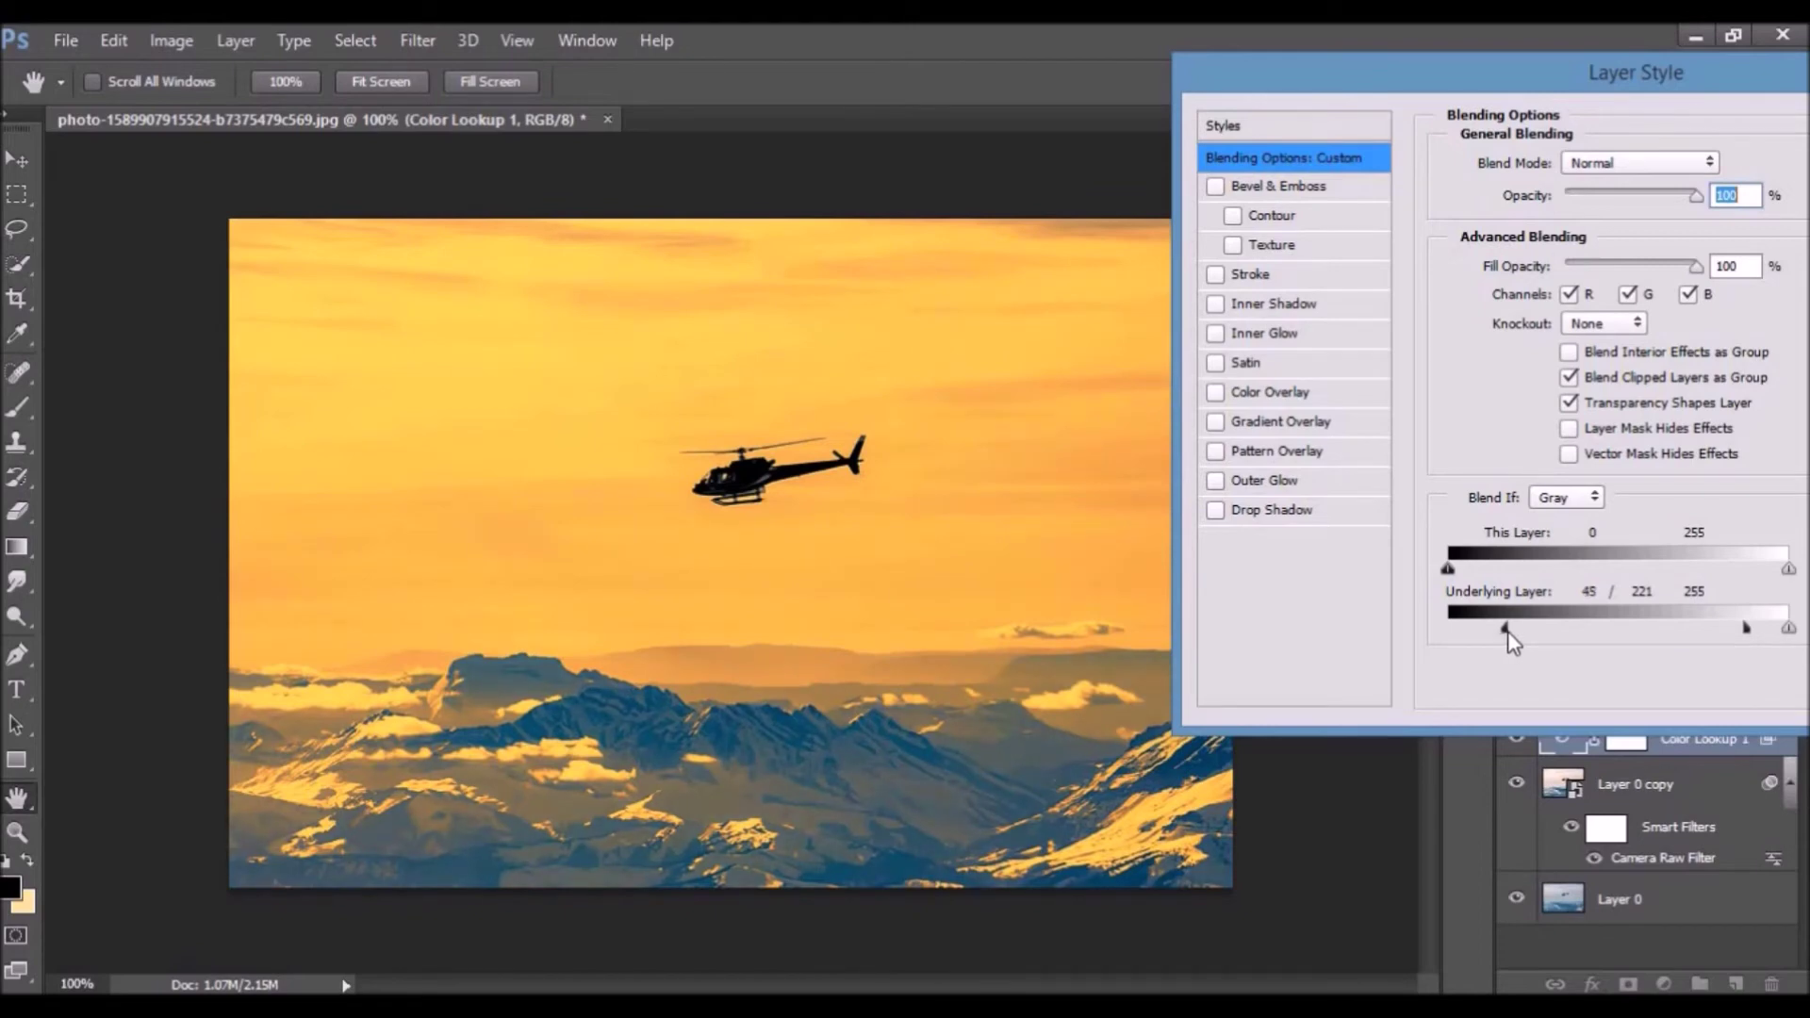
{"action": "left_click_drag", "start_coordinate": [1515, 630], "coordinate": [1514, 631]}
{"action": "mouse_move", "coordinate": [1727, 631]}
{"action": "left_mouse_down"}
{"action": "mouse_move", "coordinate": [1661, 633]}
{"action": "mouse_move", "coordinate": [1806, 642]}
{"action": "mouse_move", "coordinate": [1752, 641]}
{"action": "left_mouse_up"}
{"action": "left_click_drag", "start_coordinate": [1424, 87], "coordinate": [1105, 122]}
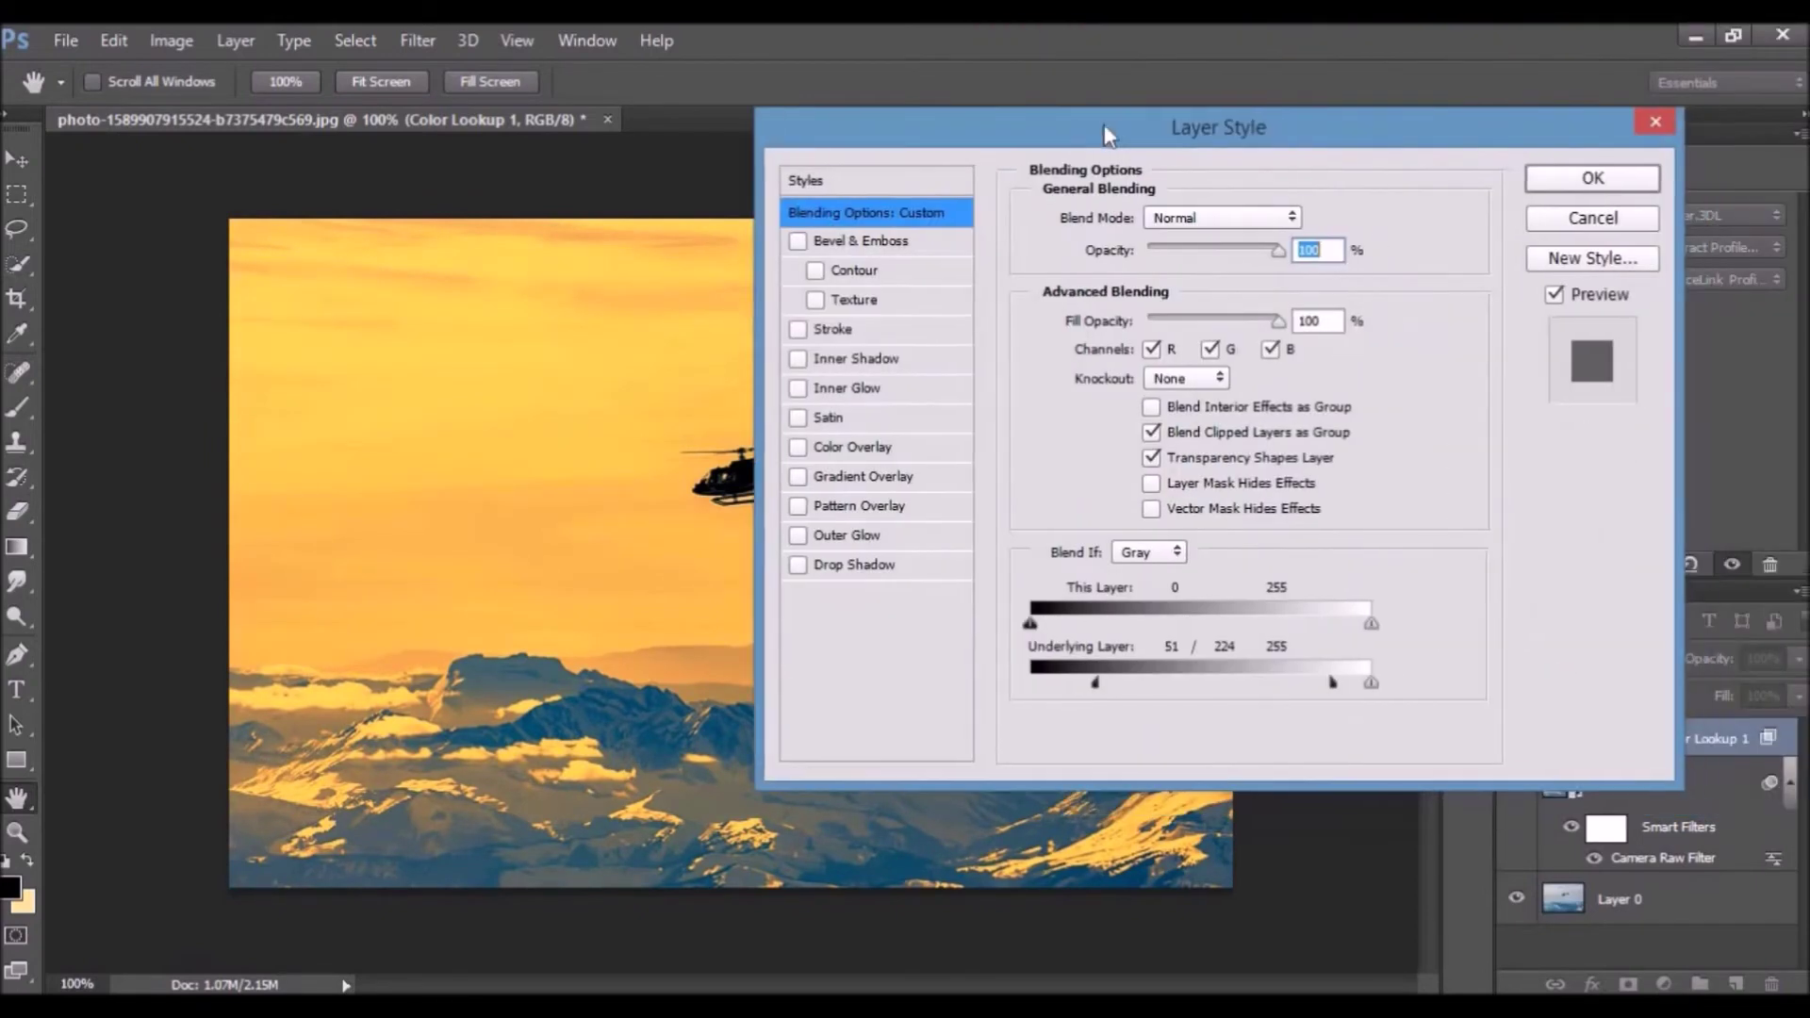
{"action": "left_click", "coordinate": [1588, 173]}
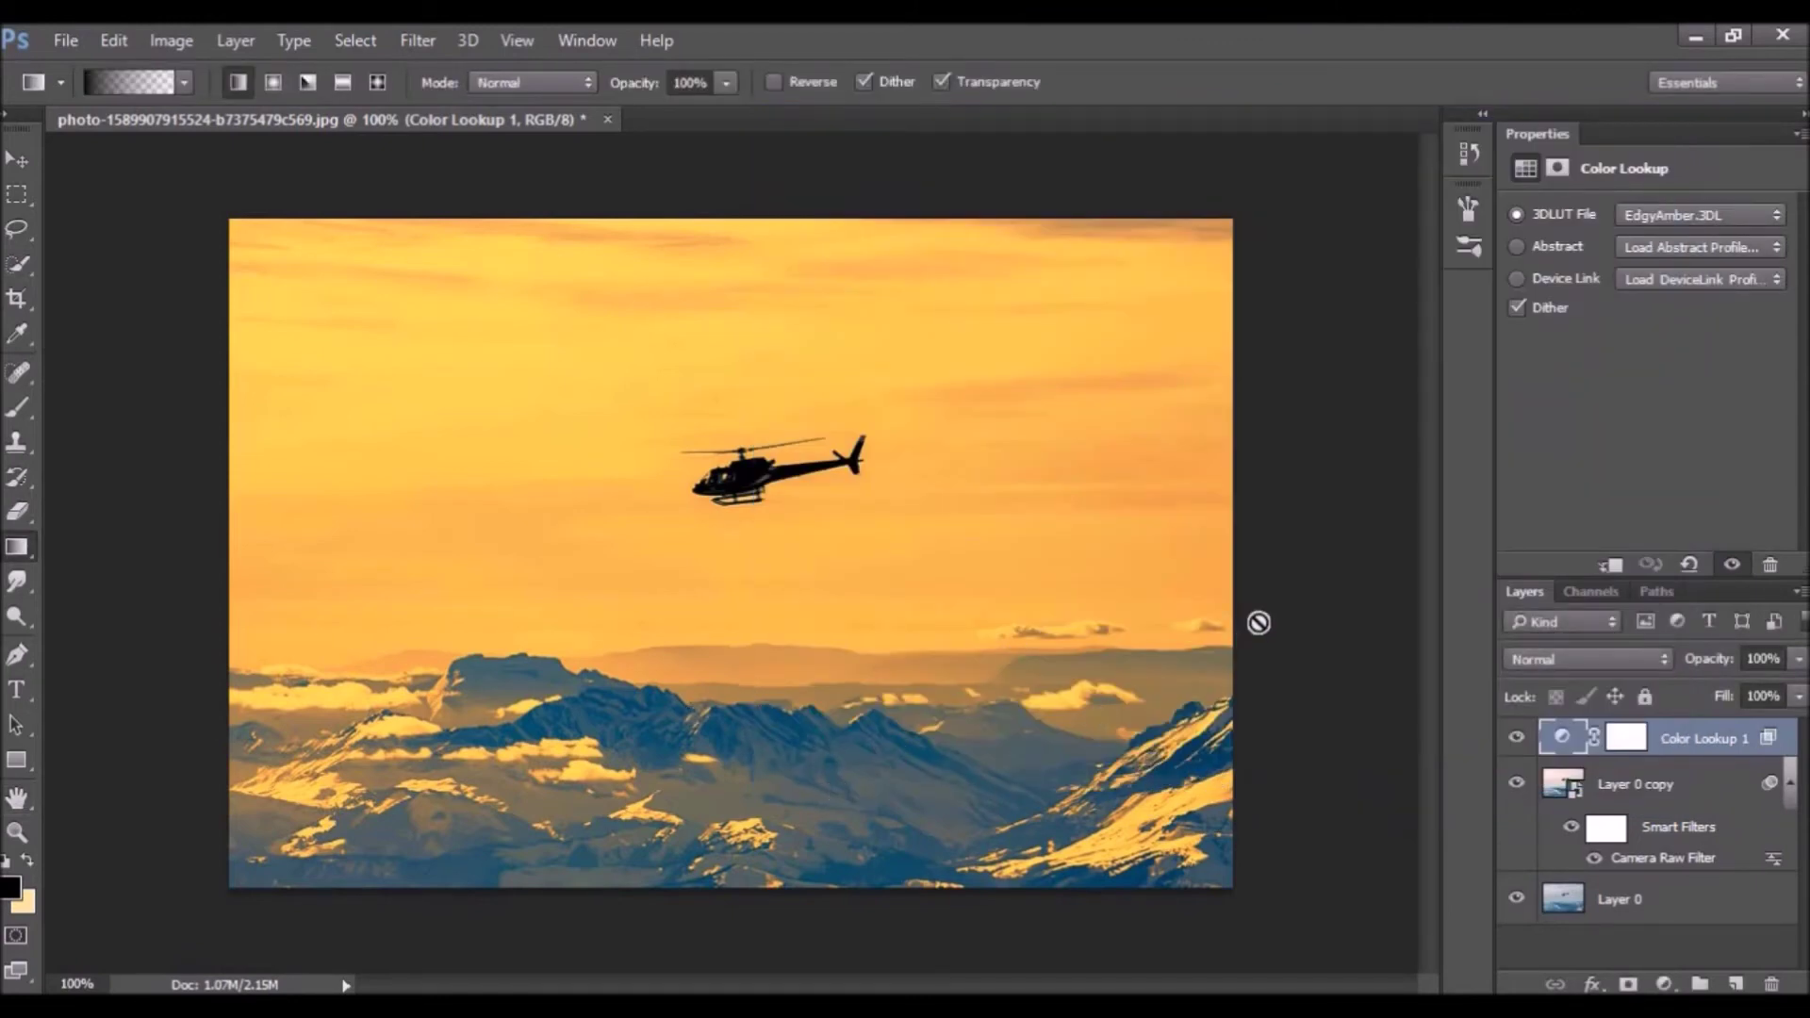
Step: Reduce the opacity of the EdgyAmber Color Lookup layer to 83%
{"action": "left_click", "coordinate": [1799, 659]}
{"action": "left_click_drag", "start_coordinate": [1801, 695], "coordinate": [1745, 698]}
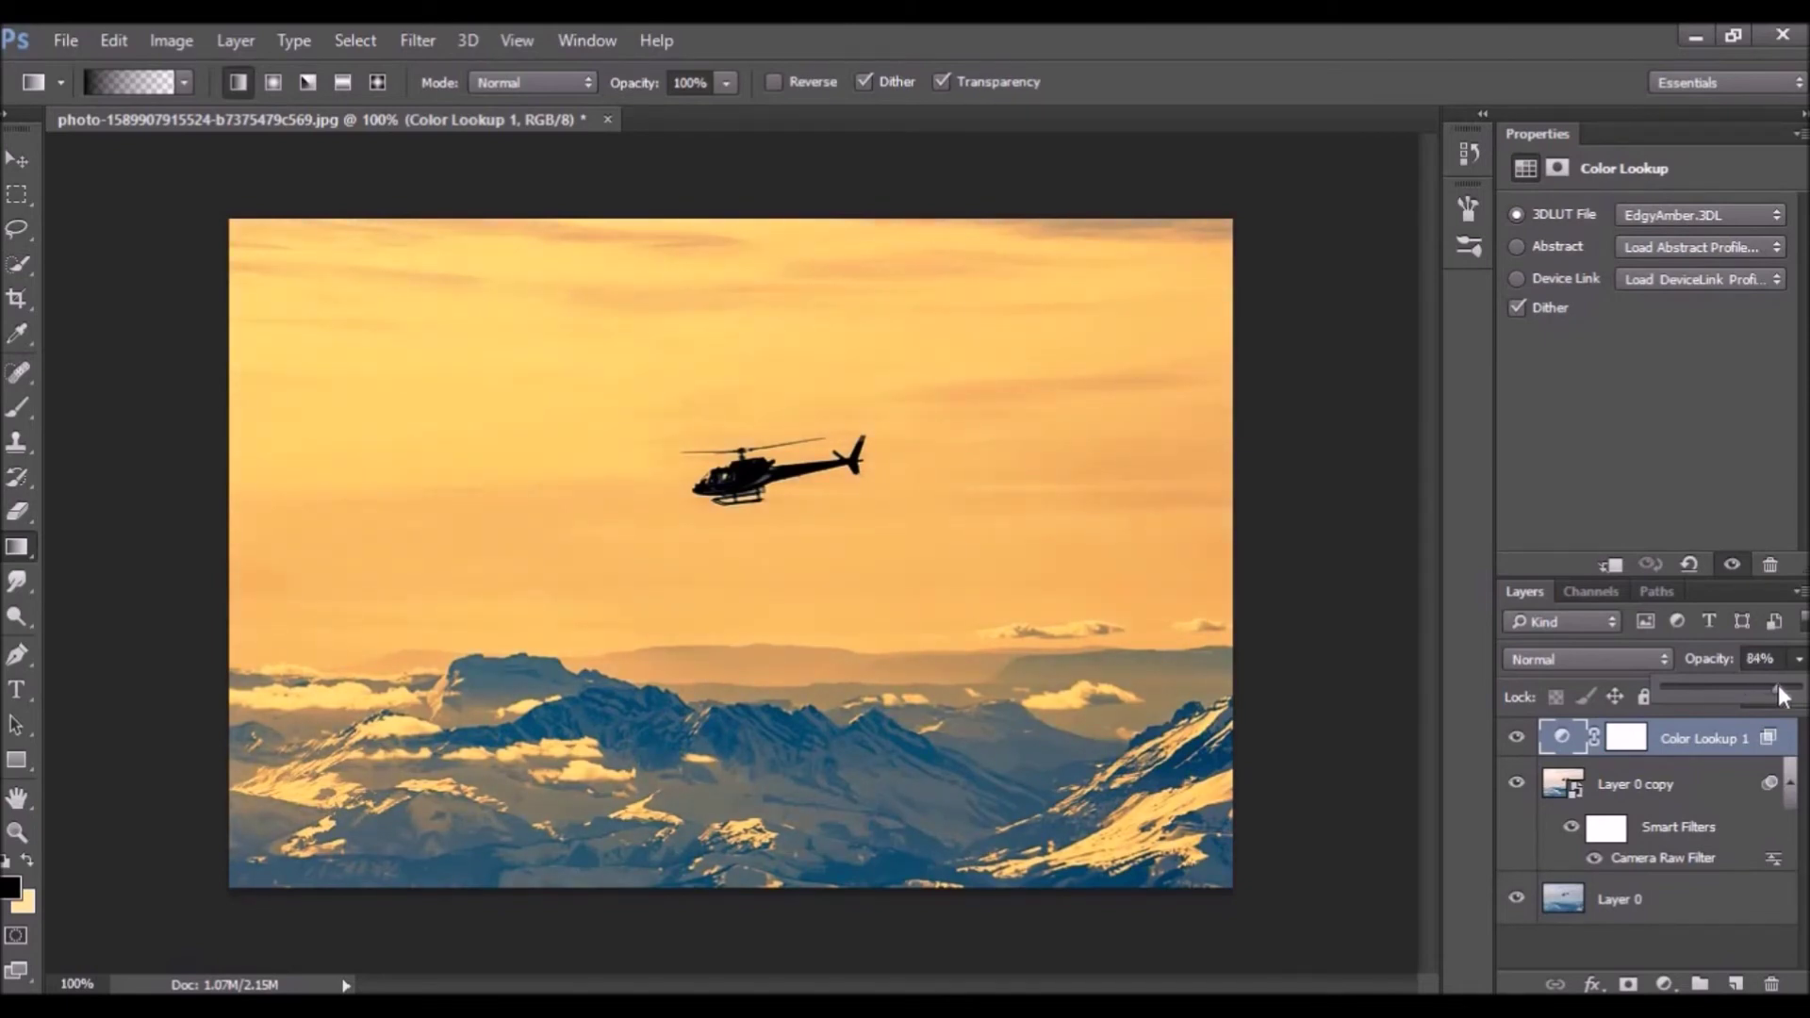
{"action": "left_click_drag", "start_coordinate": [1778, 686], "coordinate": [1776, 687]}
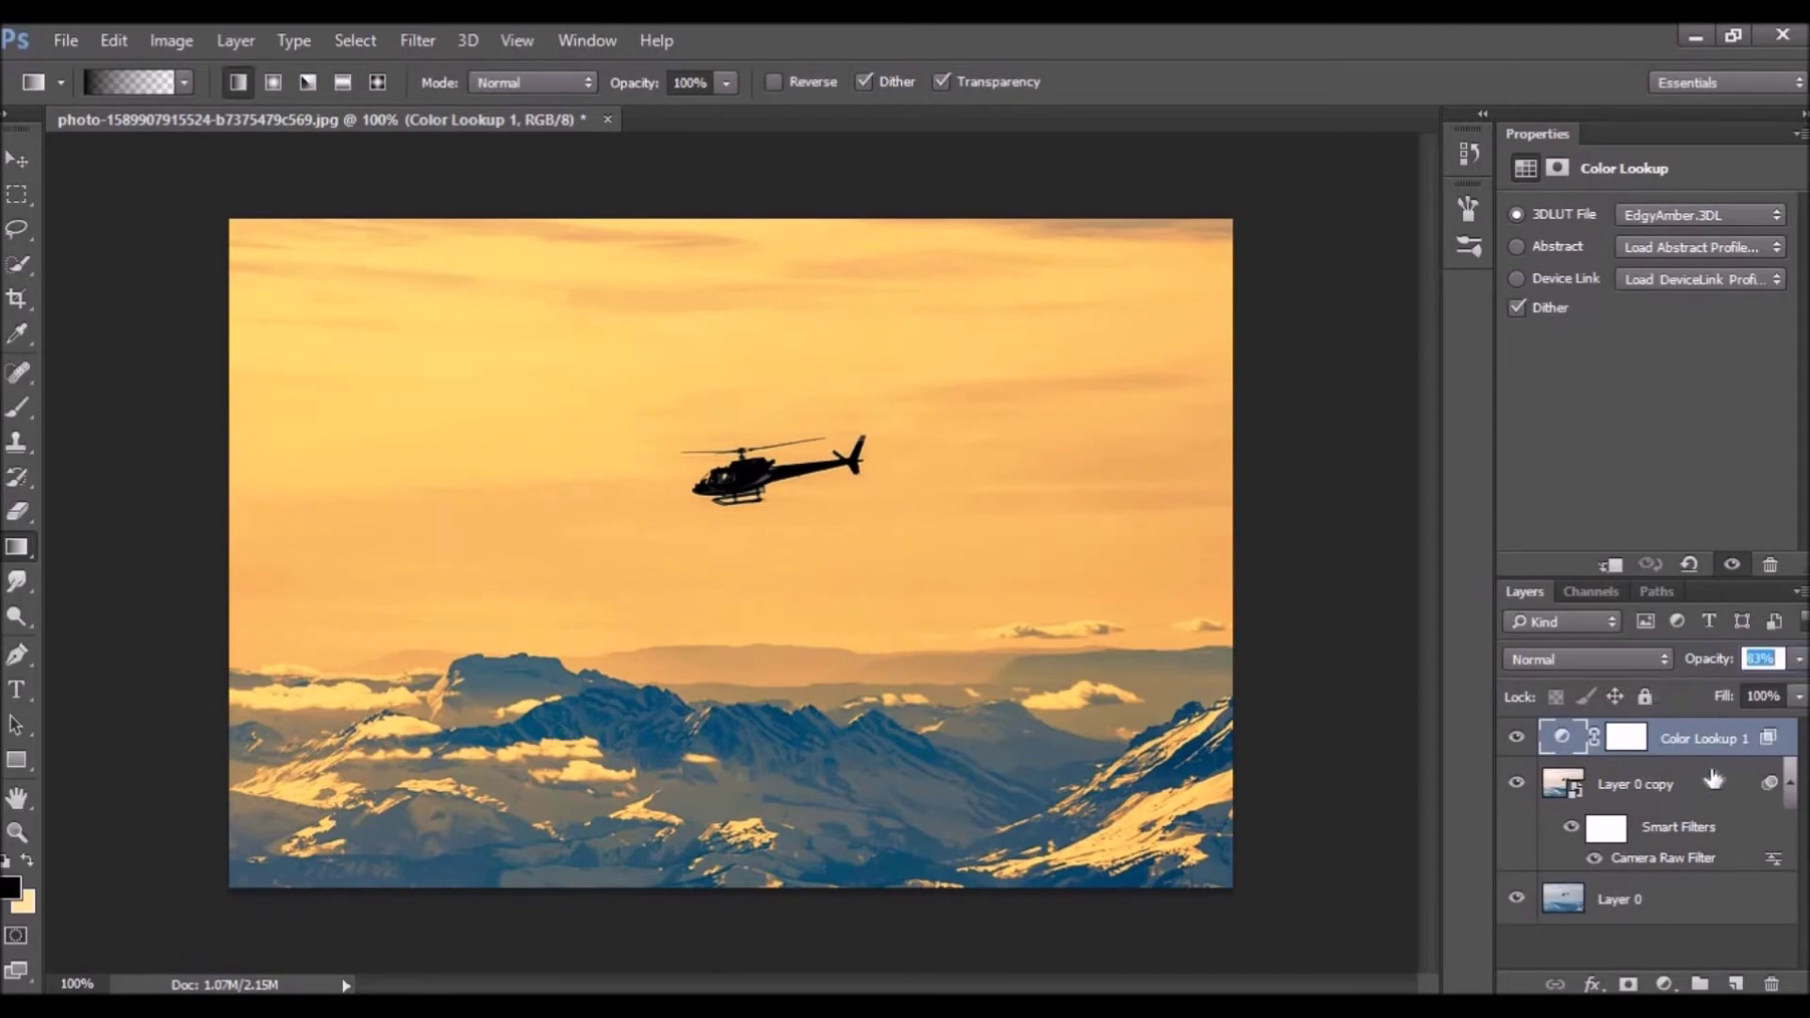
Step: Add a Crisp_Warm.look Color Lookup layer at 51% opacity beneath Color Lookup 1, and reselect the EdgyAmber layer
{"action": "left_click", "coordinate": [1666, 984]}
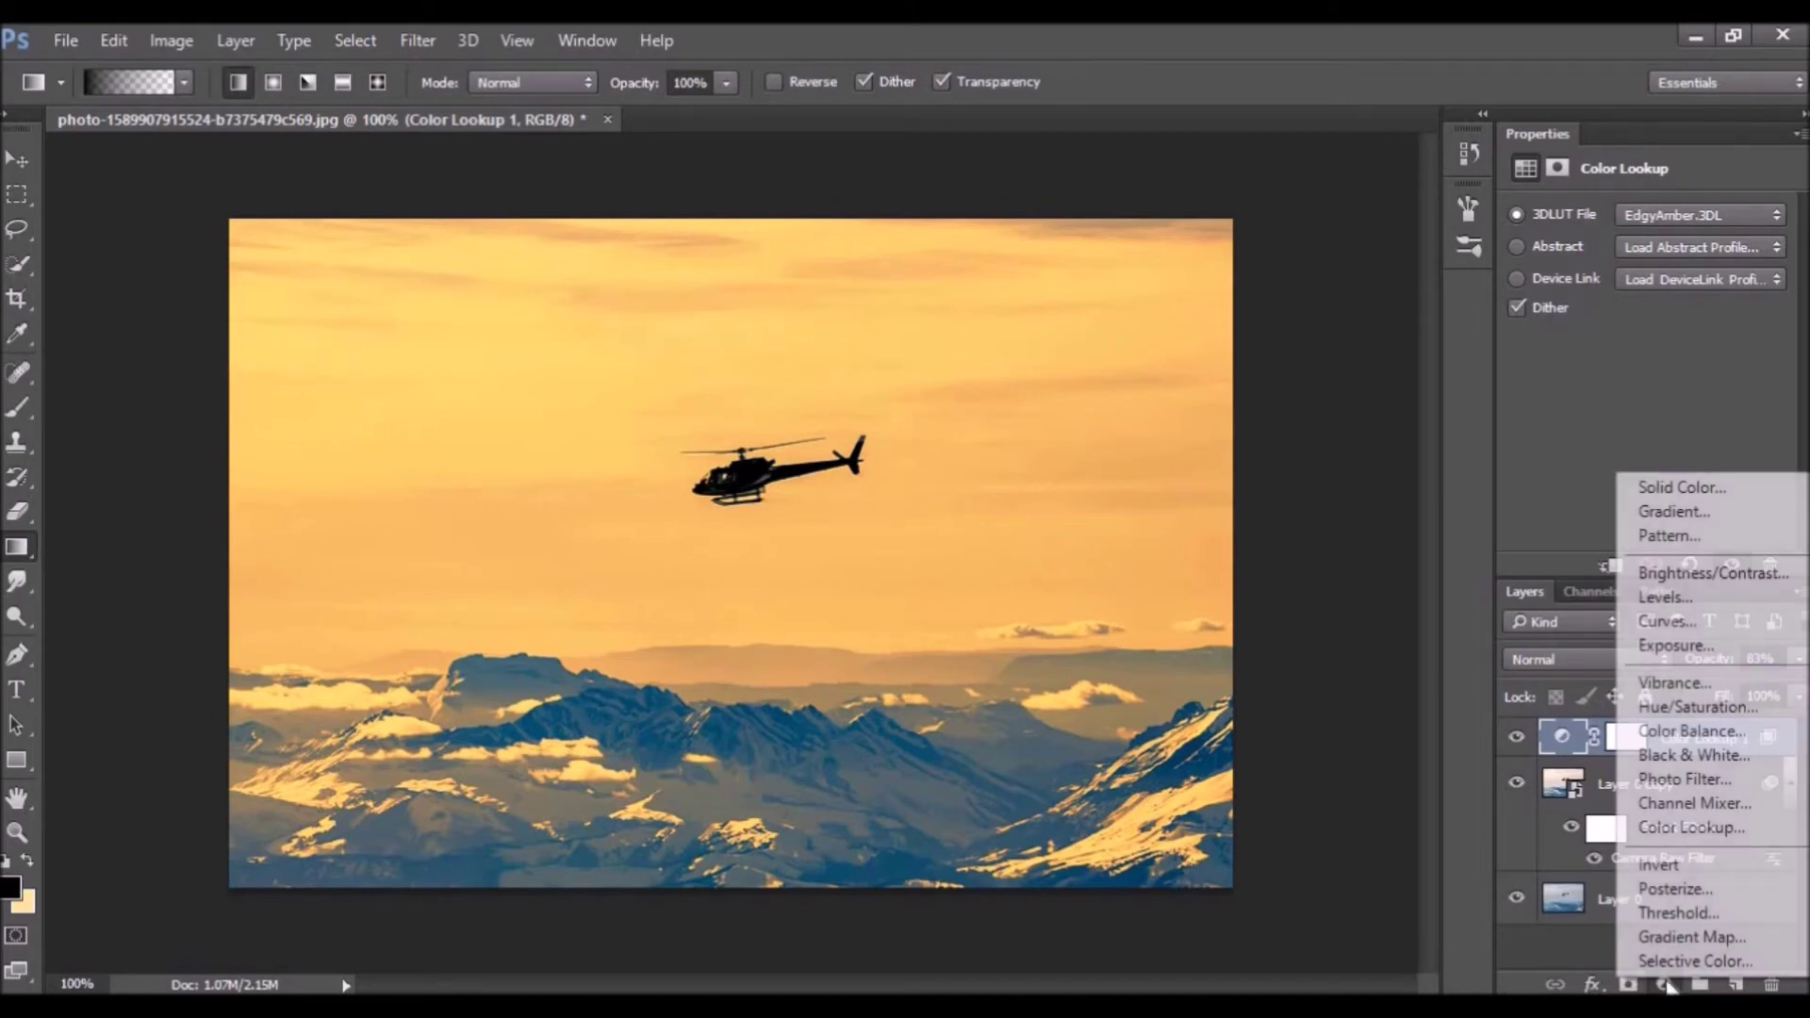
{"action": "left_click", "coordinate": [1680, 830]}
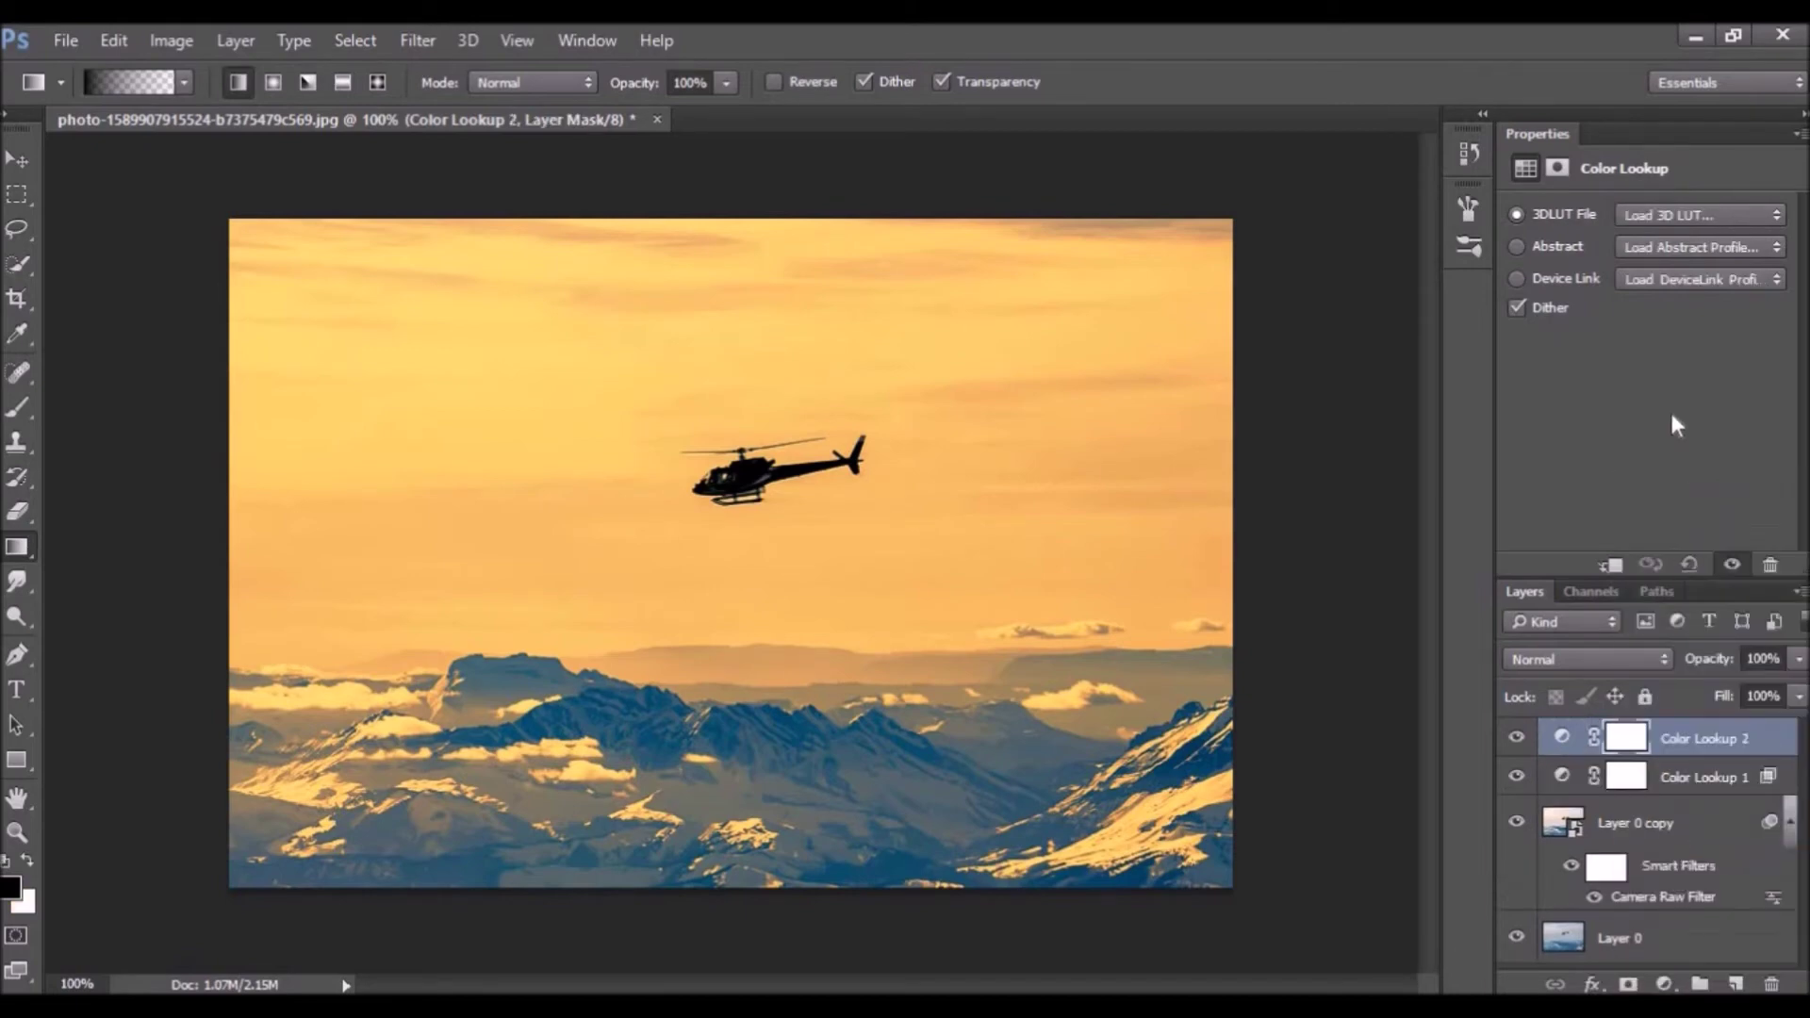
{"action": "left_click", "coordinate": [1688, 215]}
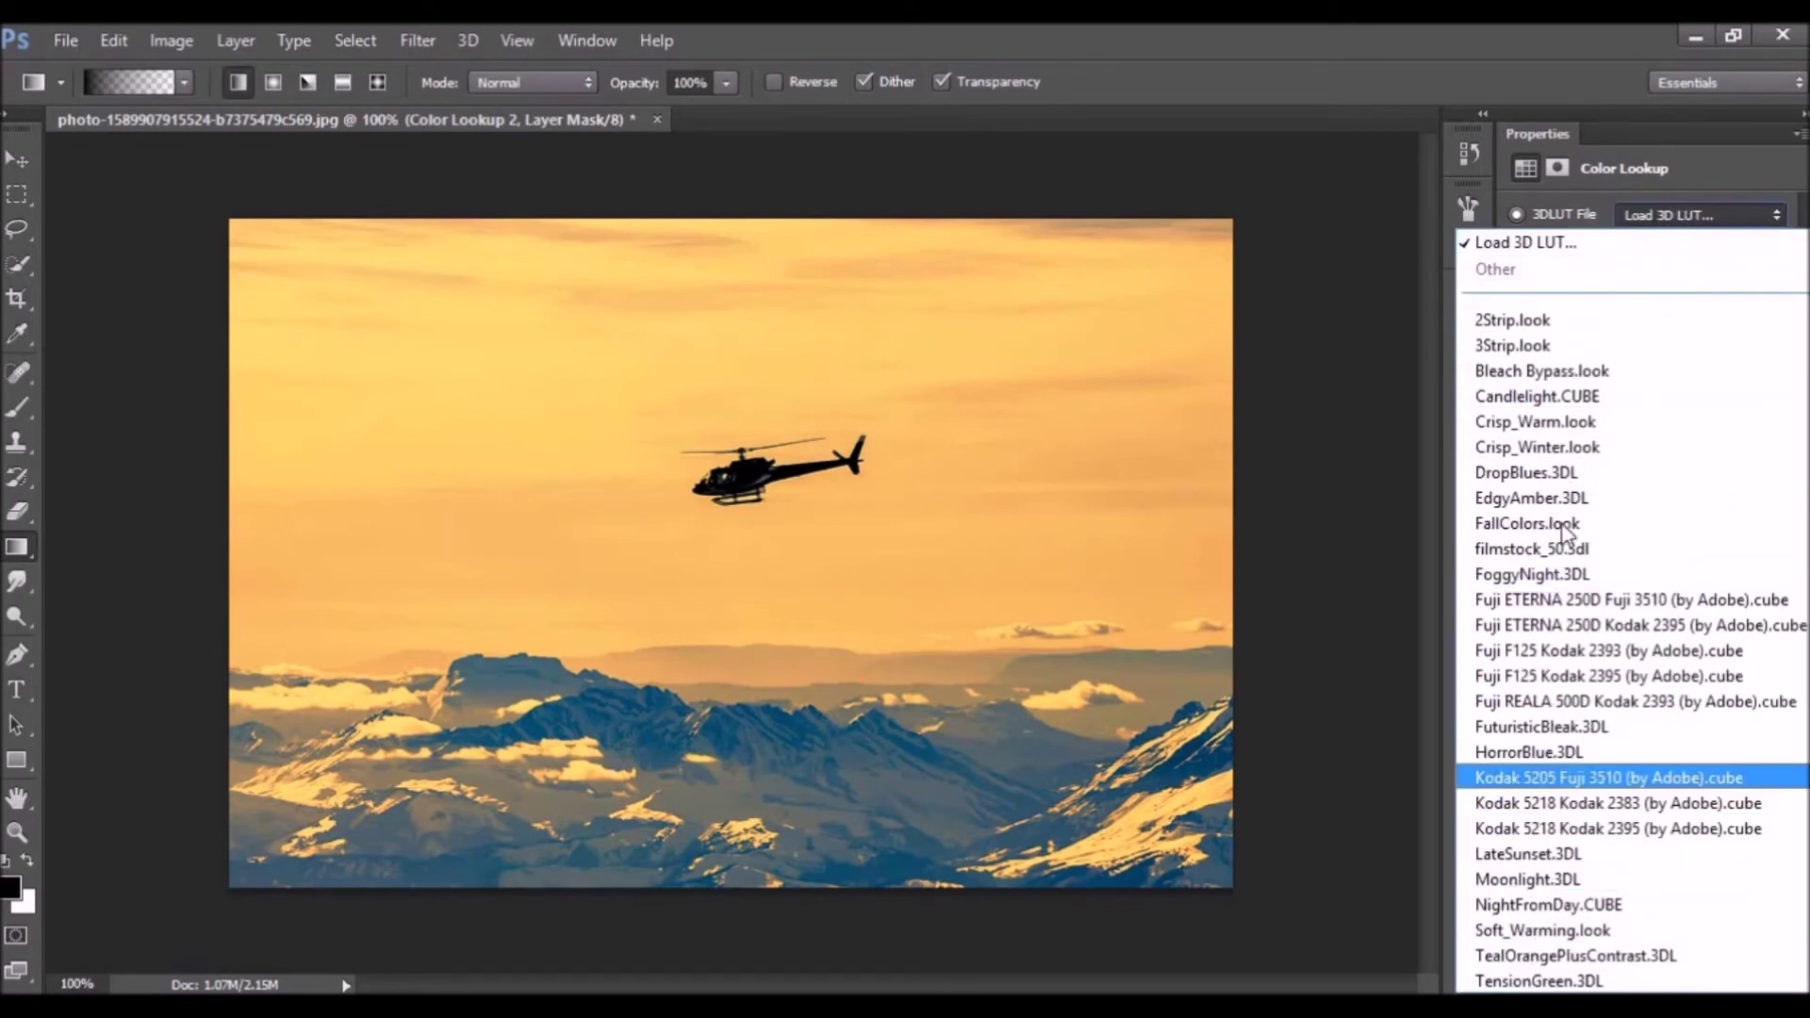
{"action": "left_click", "coordinate": [1561, 421]}
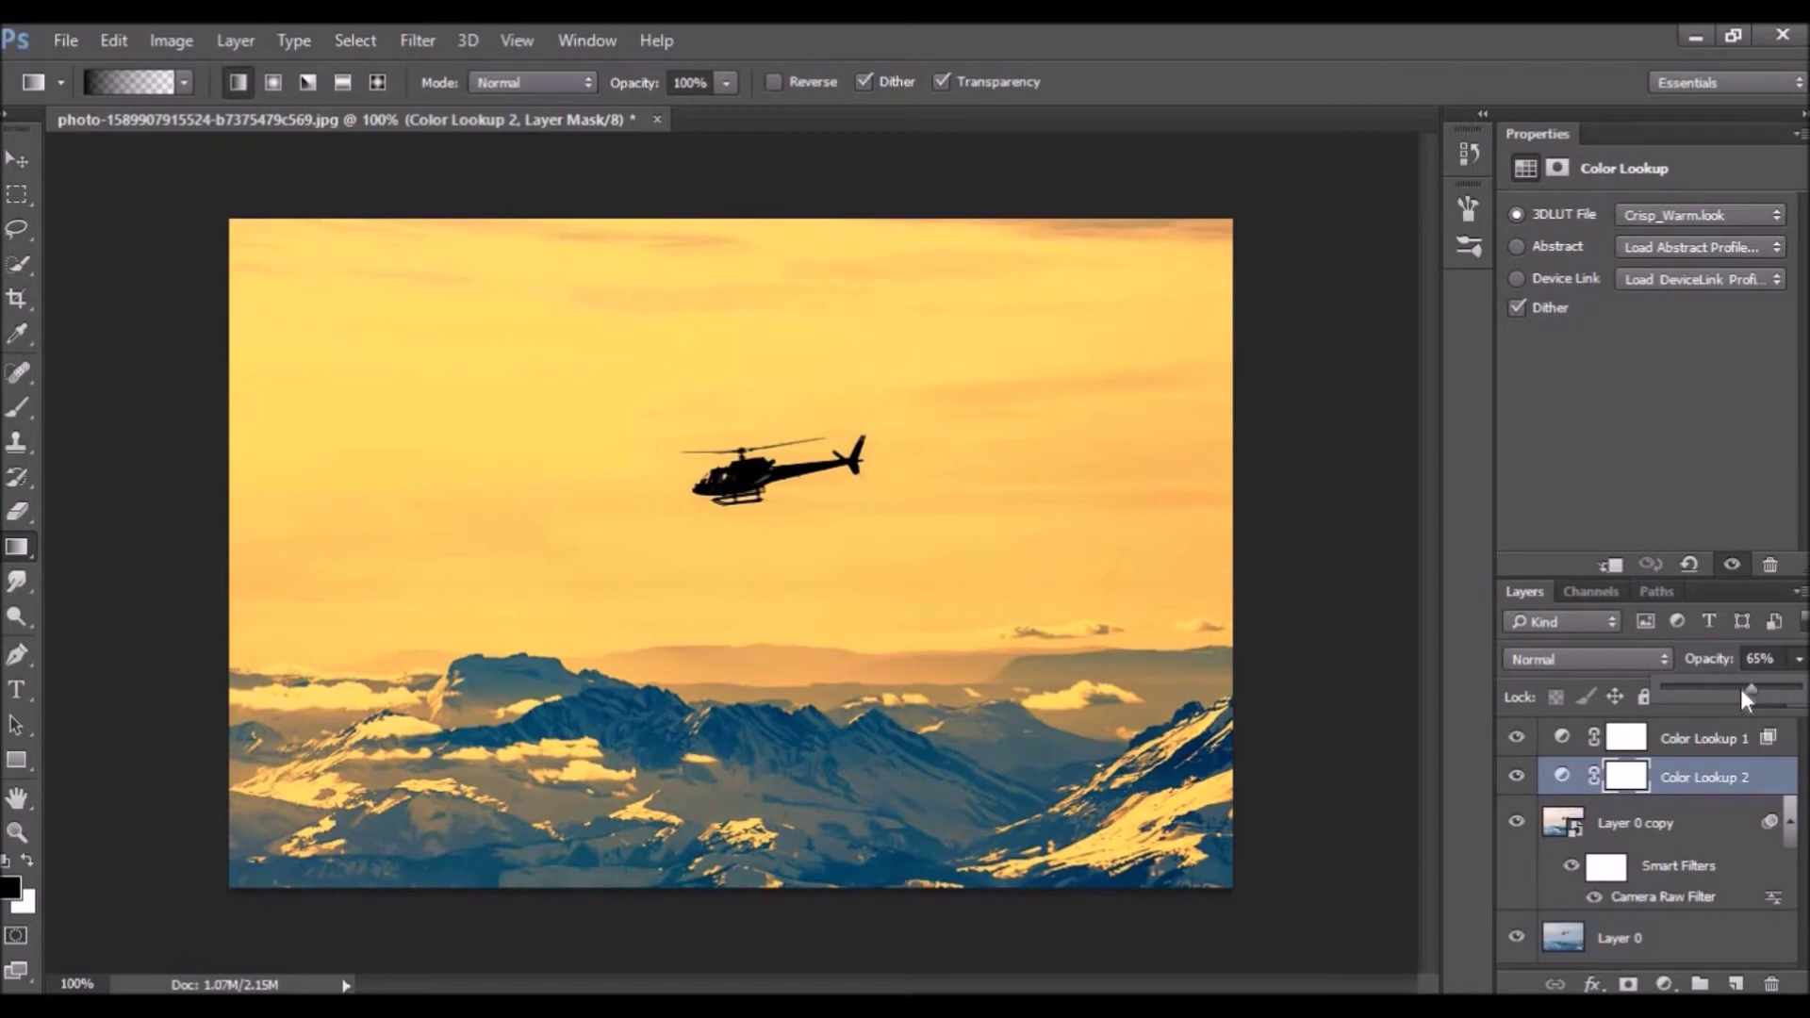
{"action": "left_click_drag", "start_coordinate": [1733, 688], "coordinate": [1730, 689]}
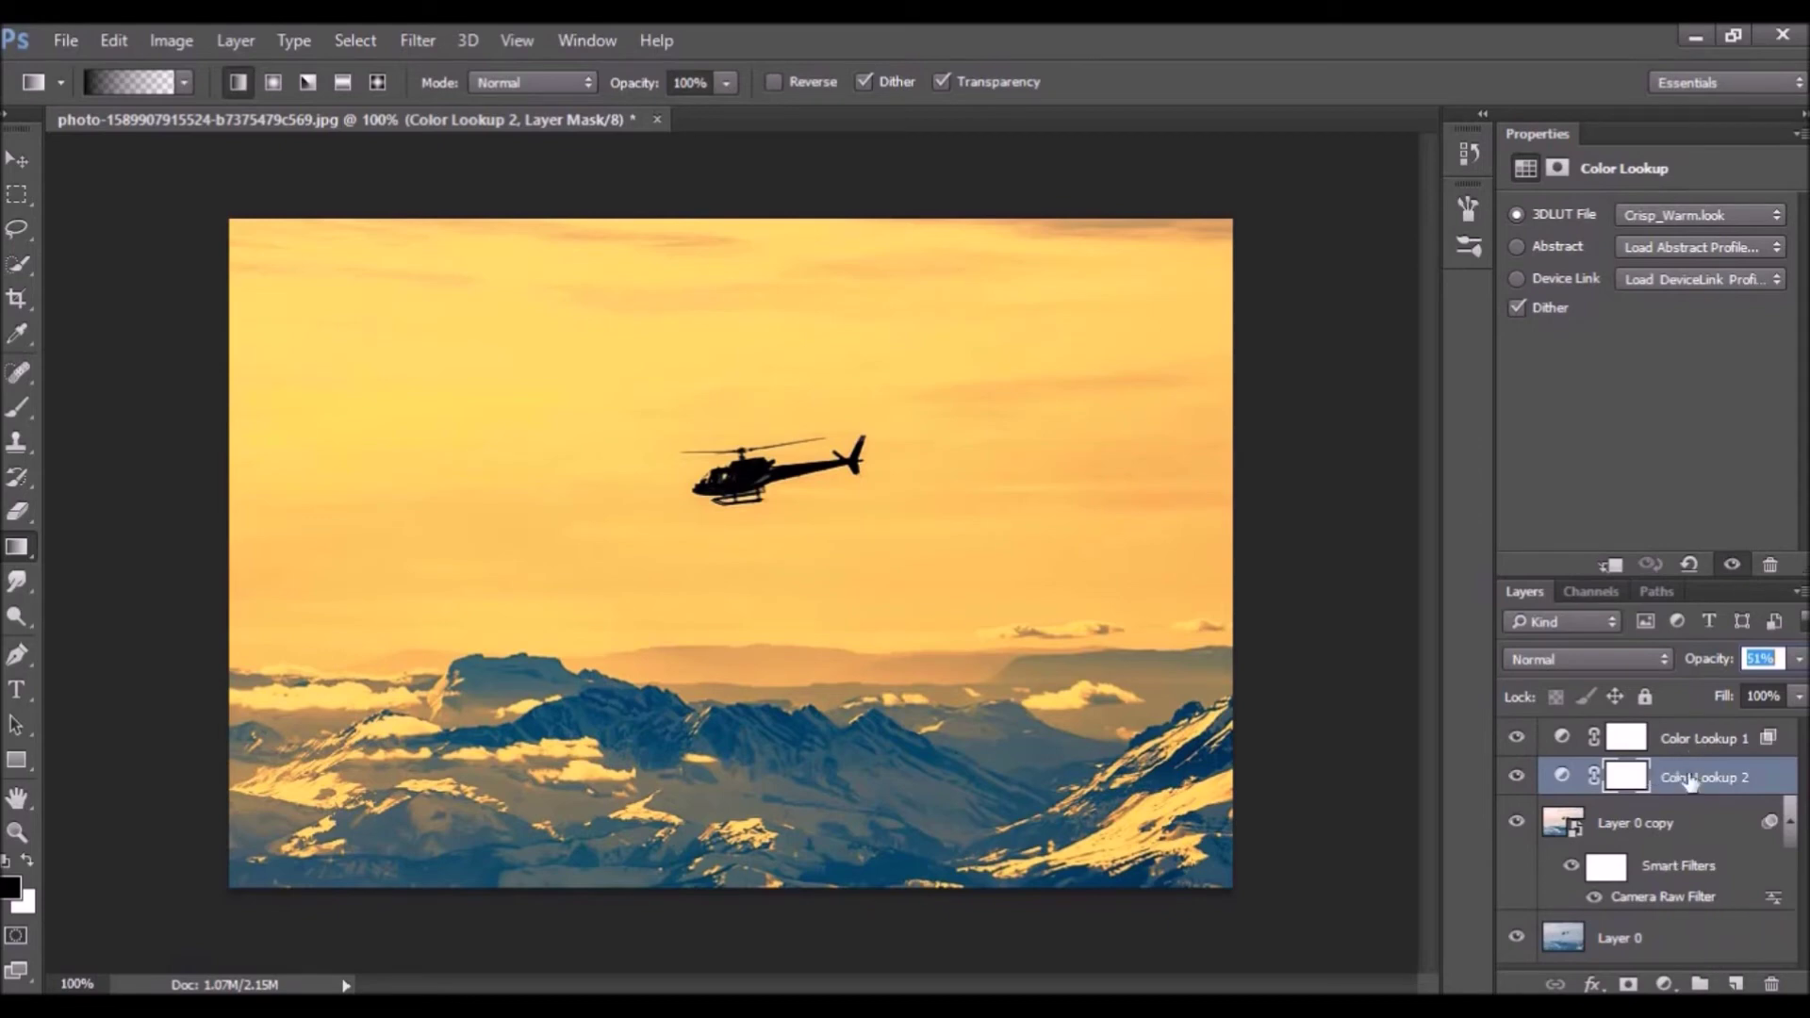
{"action": "left_click", "coordinate": [1697, 738]}
{"action": "left_click", "coordinate": [1665, 983]}
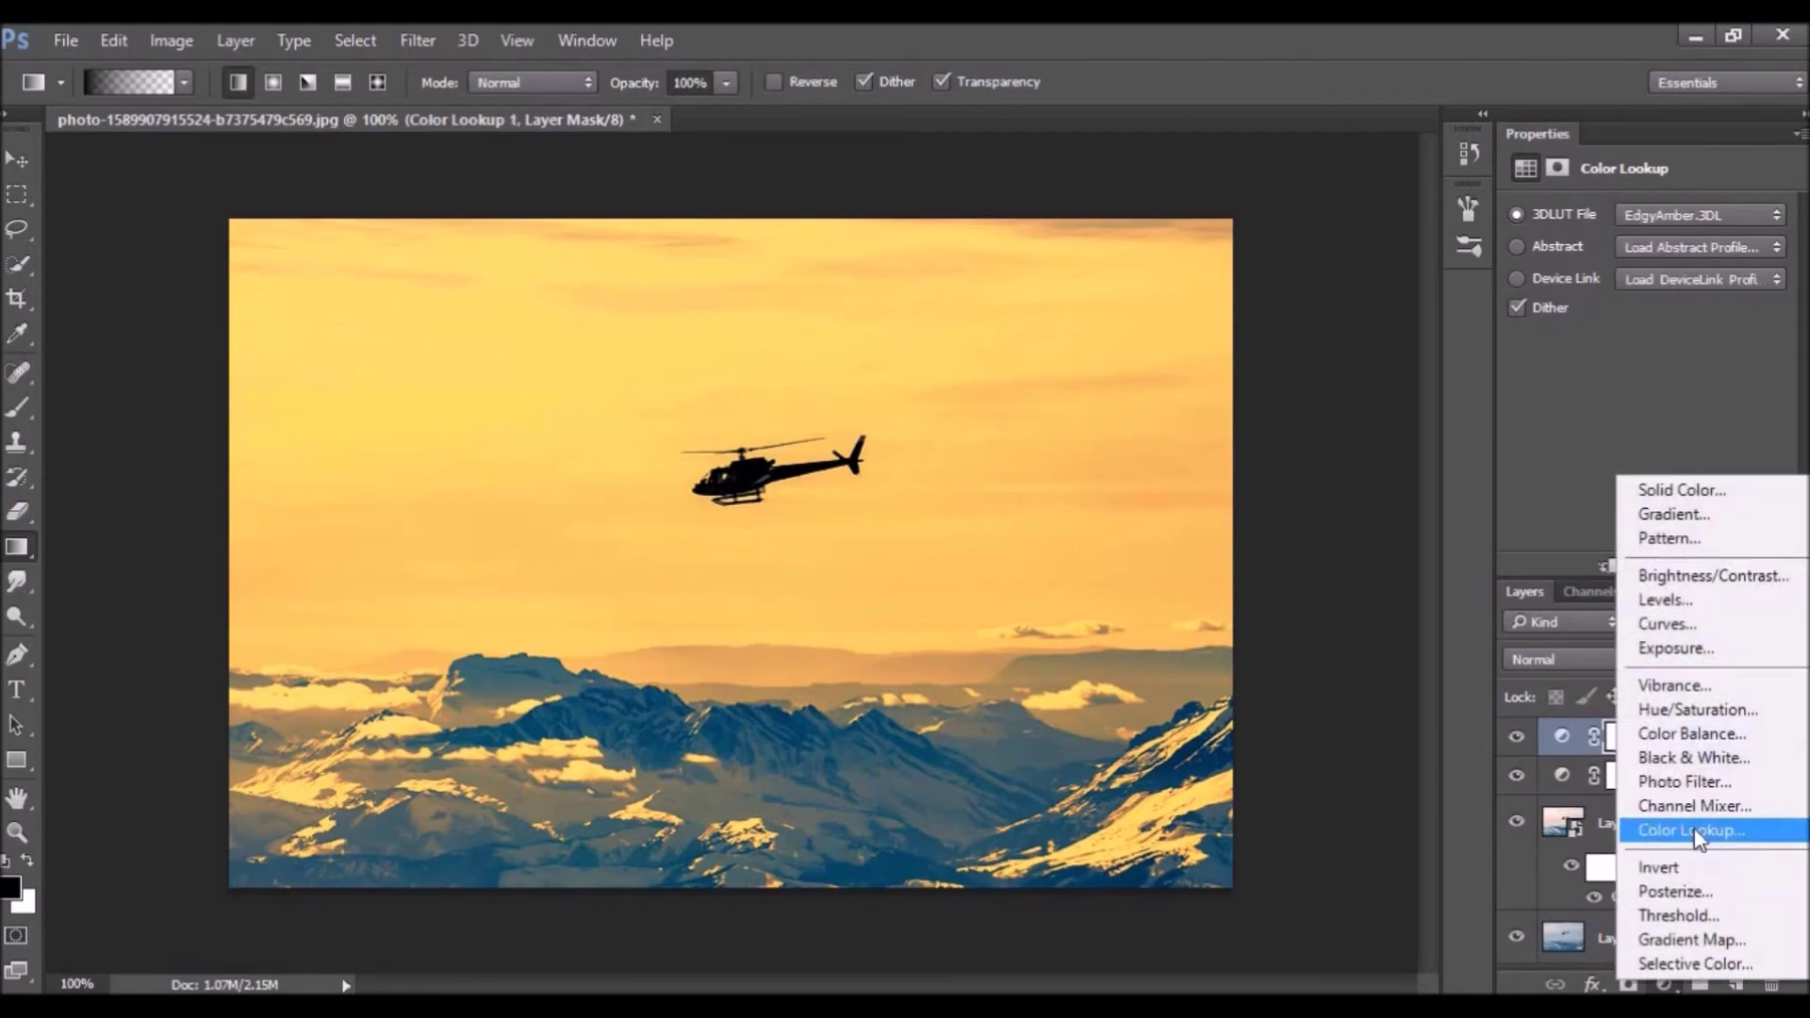
{"action": "left_click", "coordinate": [1697, 831]}
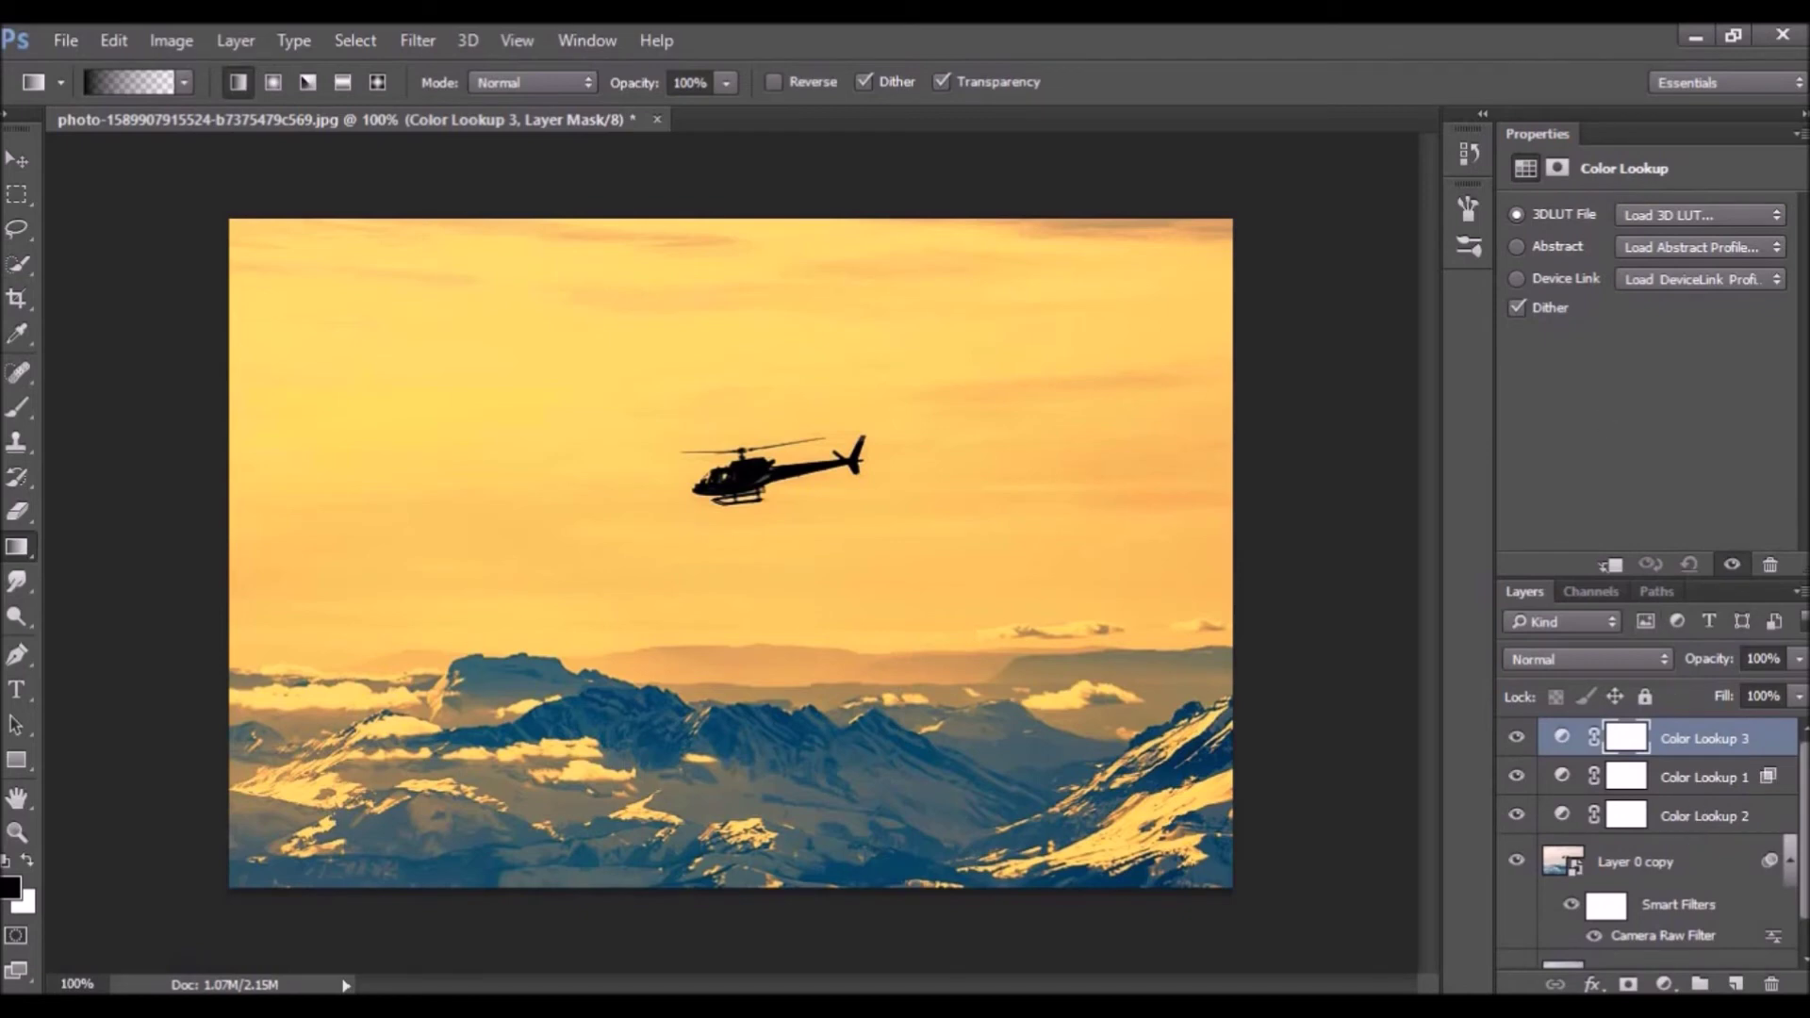
{"action": "key", "text": "ctrl+z"}
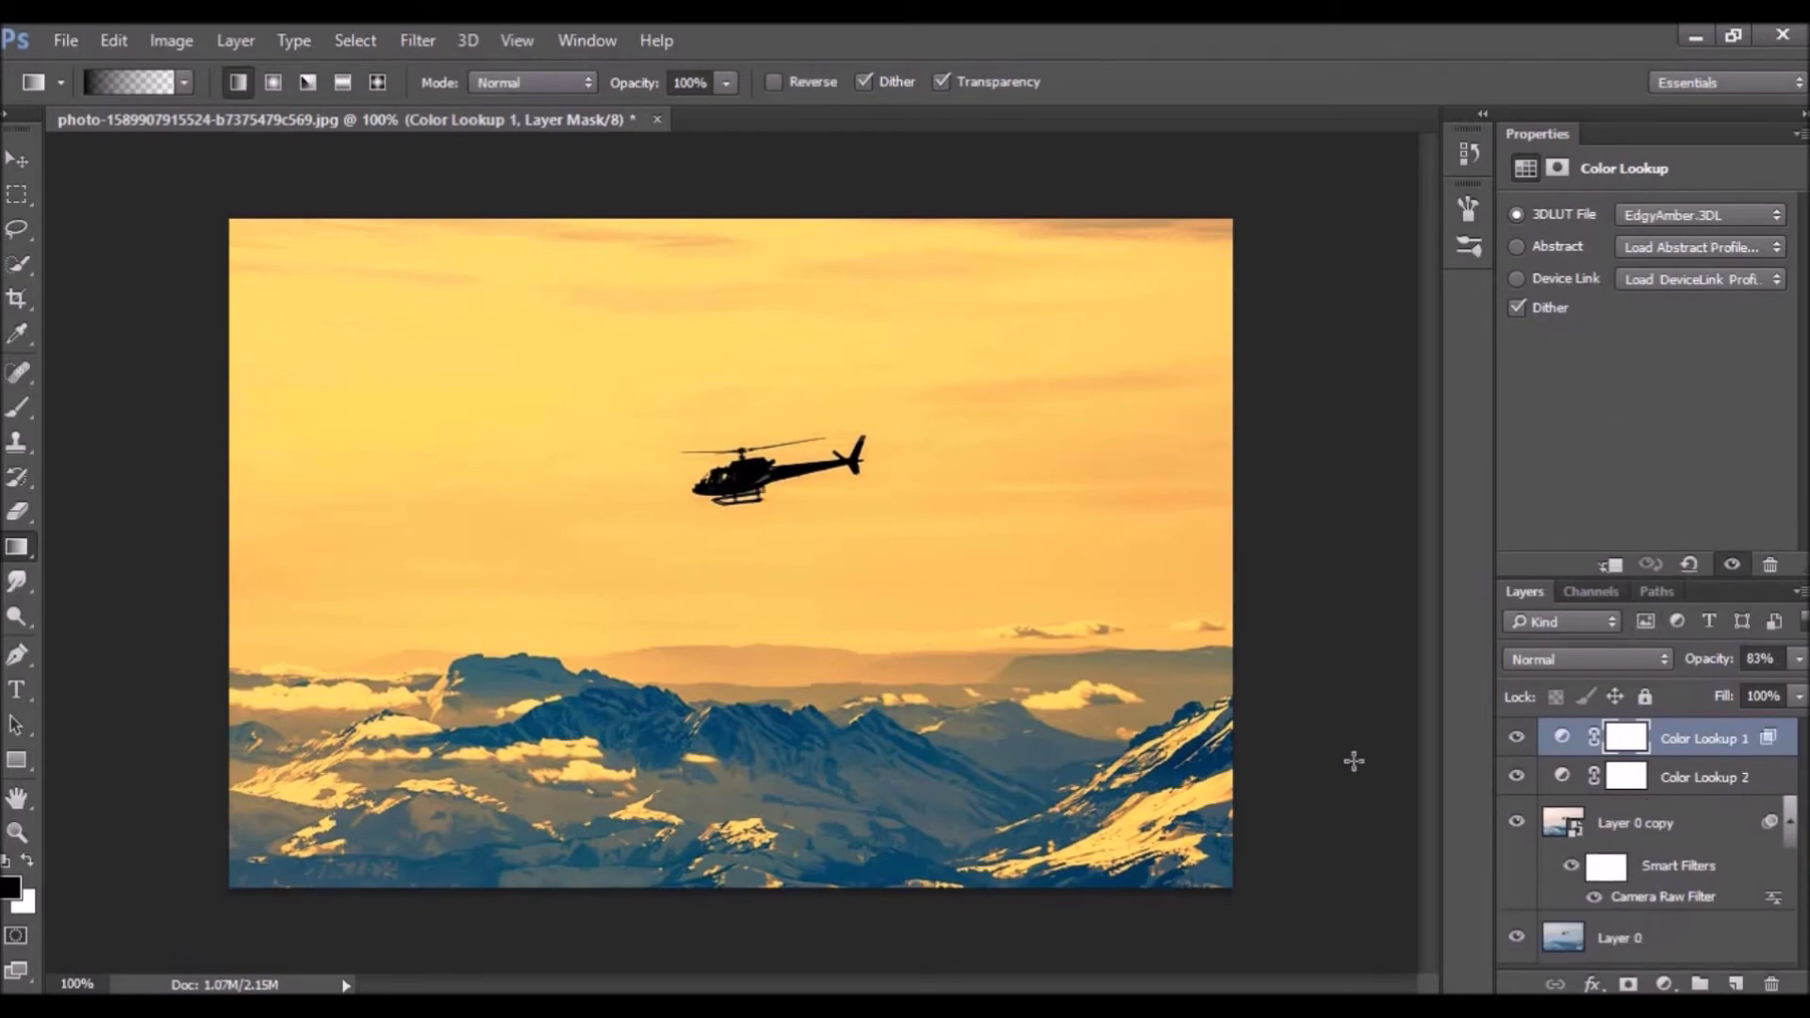
Step: Add a Color Lookup layer on top of the stack with the LateSunset.3DL LUT at 30% opacity
{"action": "left_click", "coordinate": [1664, 984]}
{"action": "left_click", "coordinate": [1733, 833]}
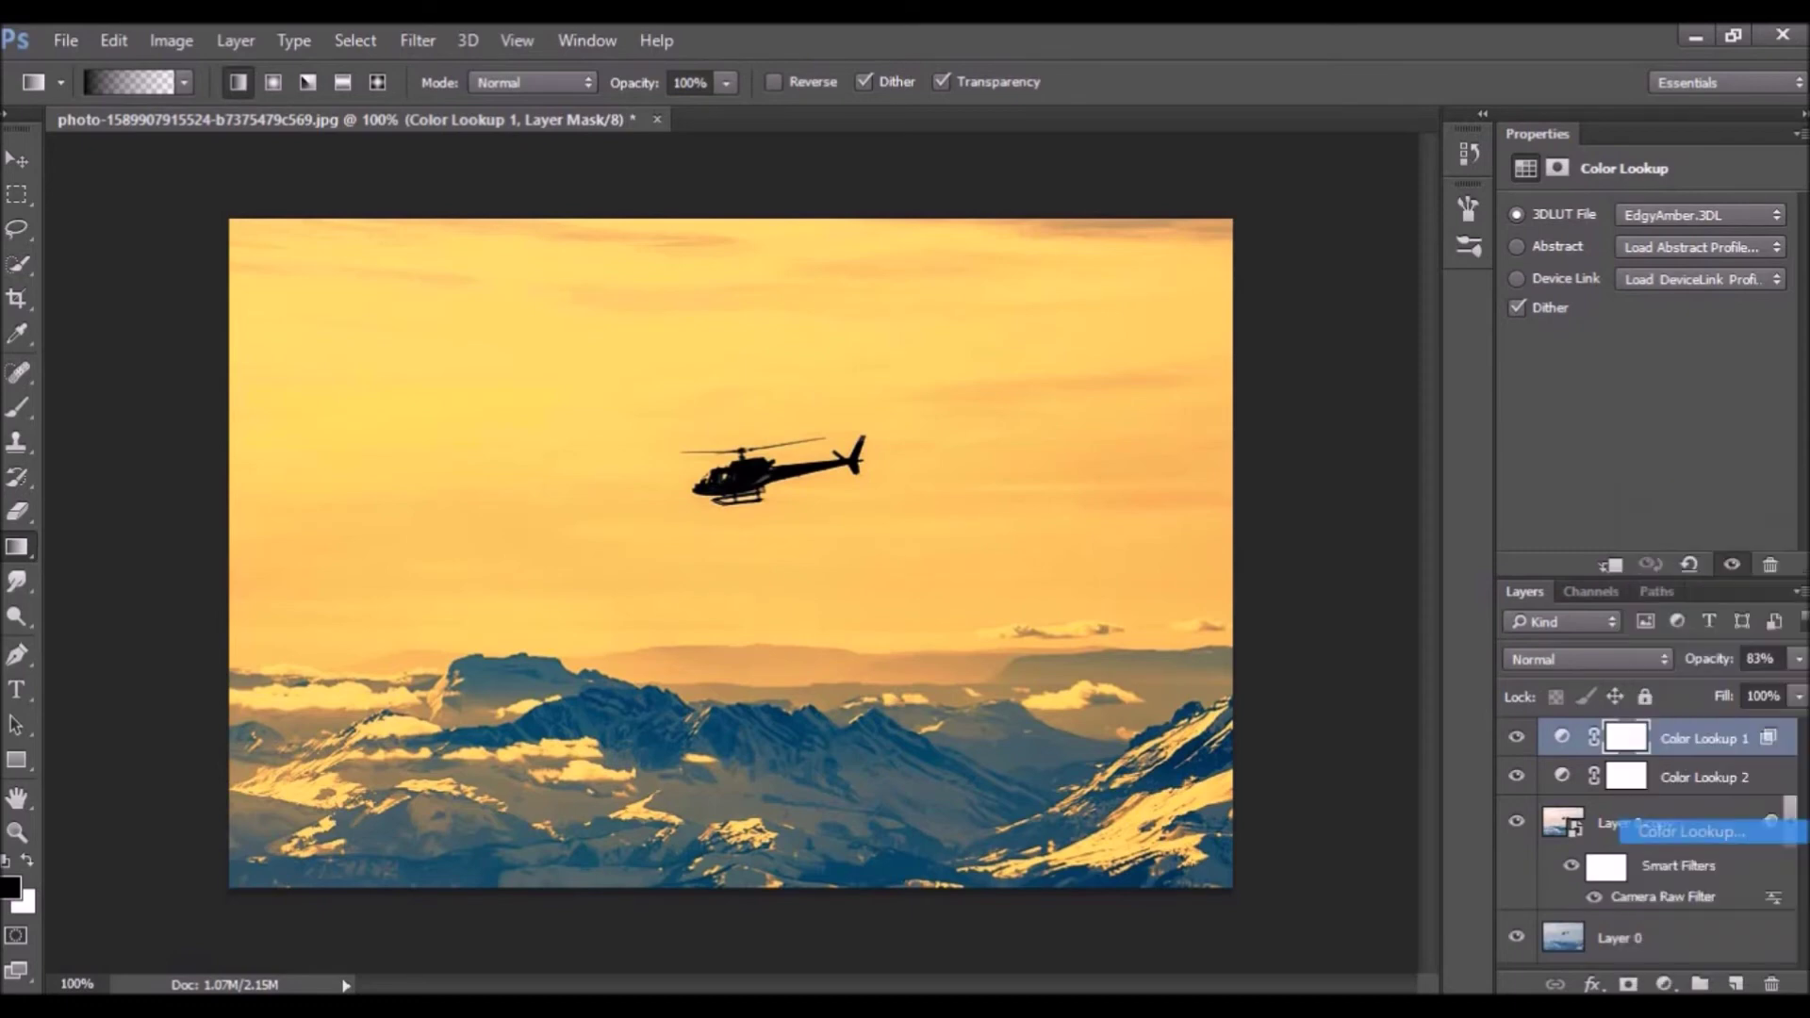
{"action": "left_click", "coordinate": [1687, 215]}
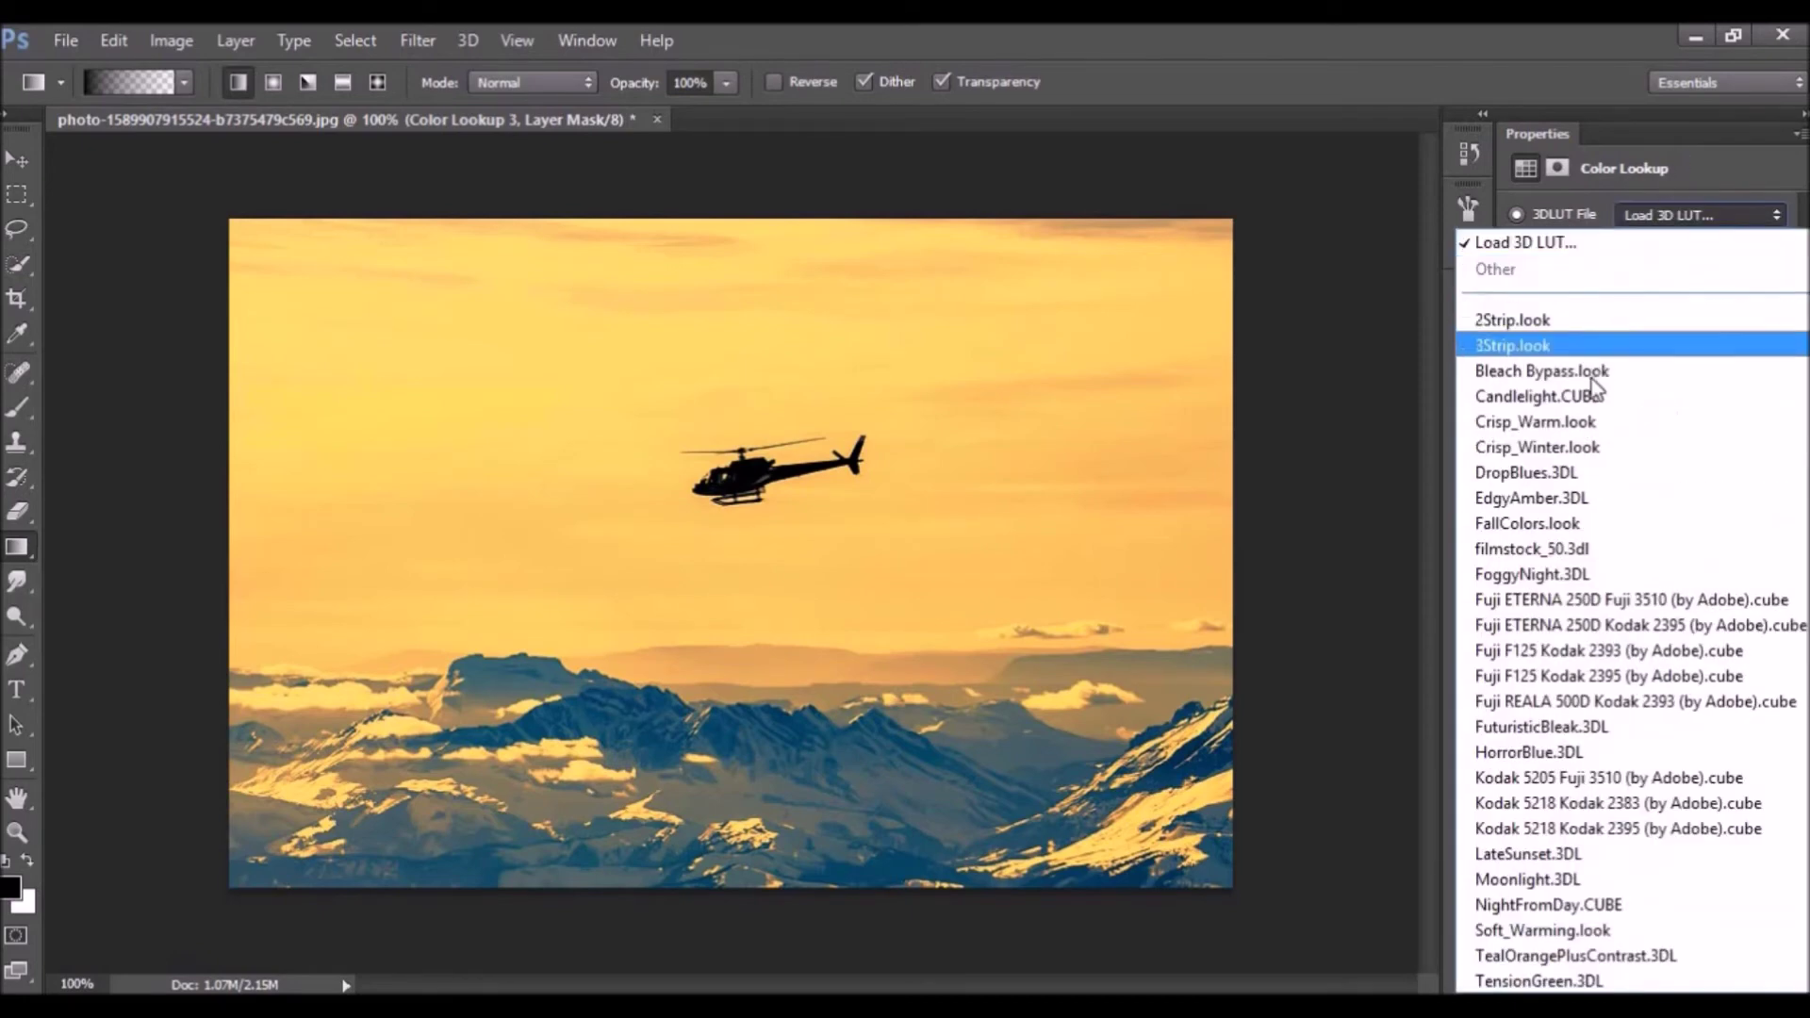
{"action": "left_click", "coordinate": [1546, 853]}
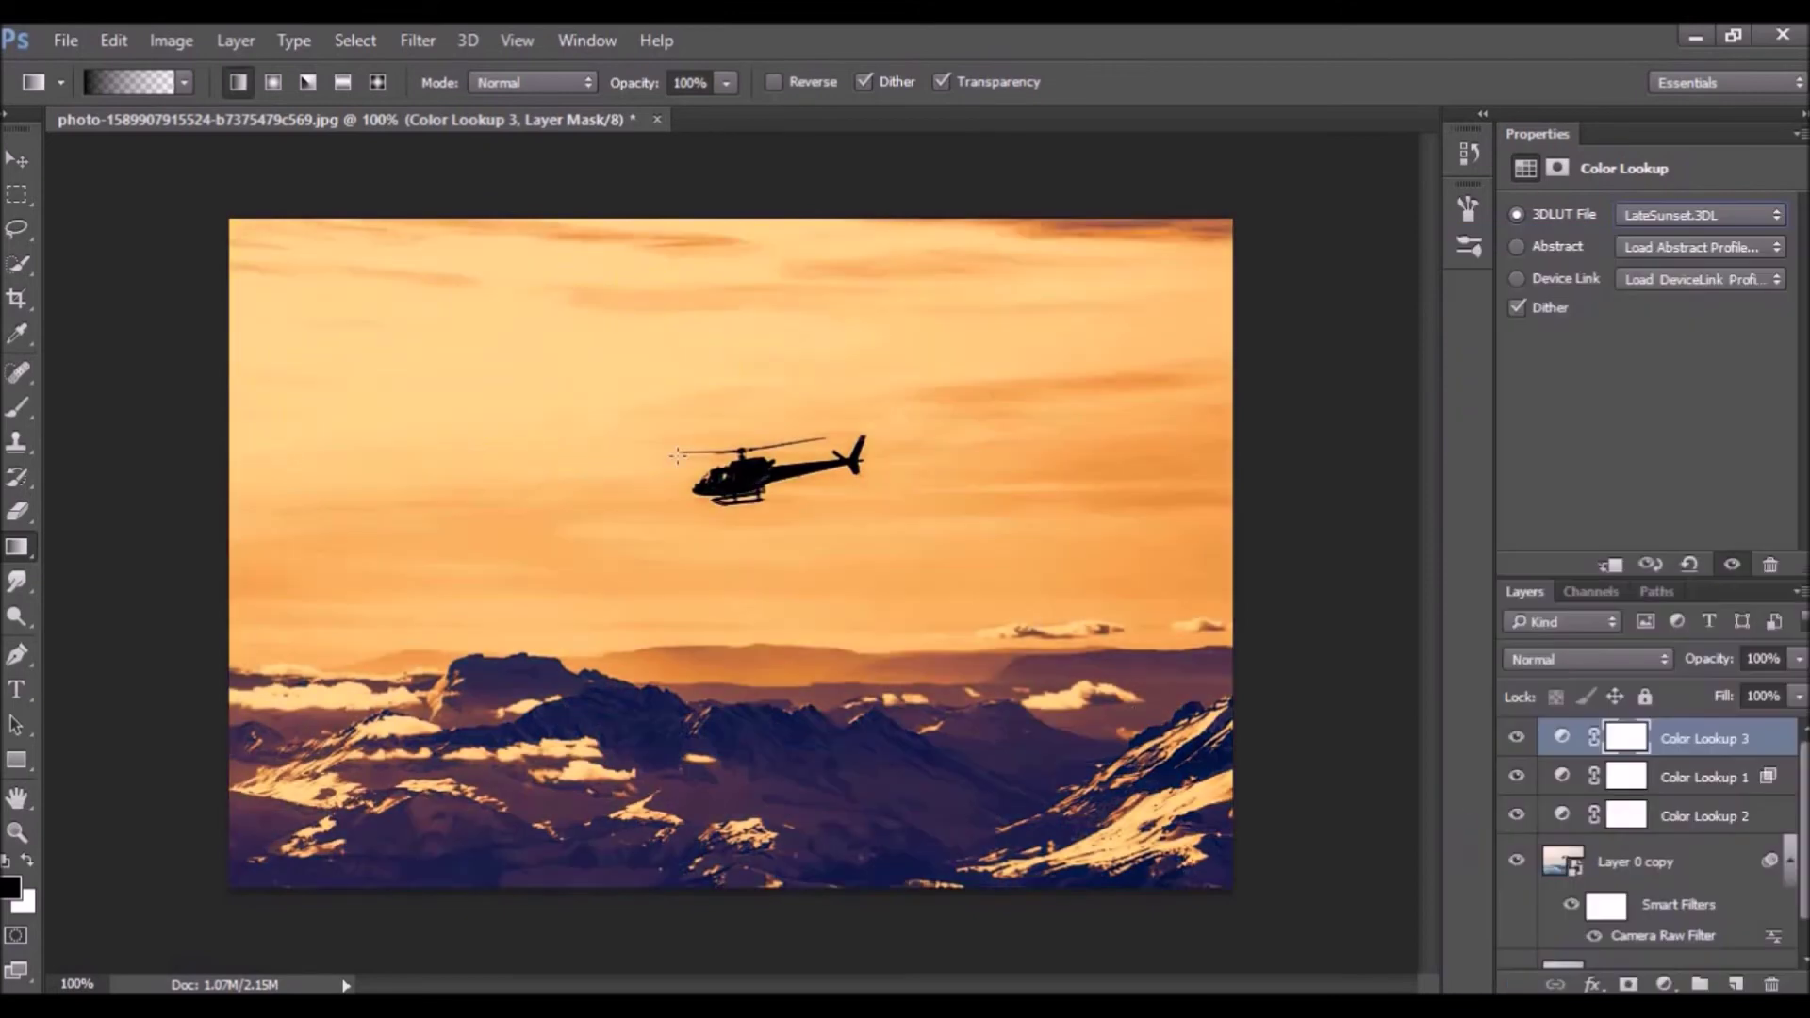
{"action": "left_click", "coordinate": [1800, 659]}
{"action": "left_click_drag", "start_coordinate": [1727, 689], "coordinate": [1718, 689]}
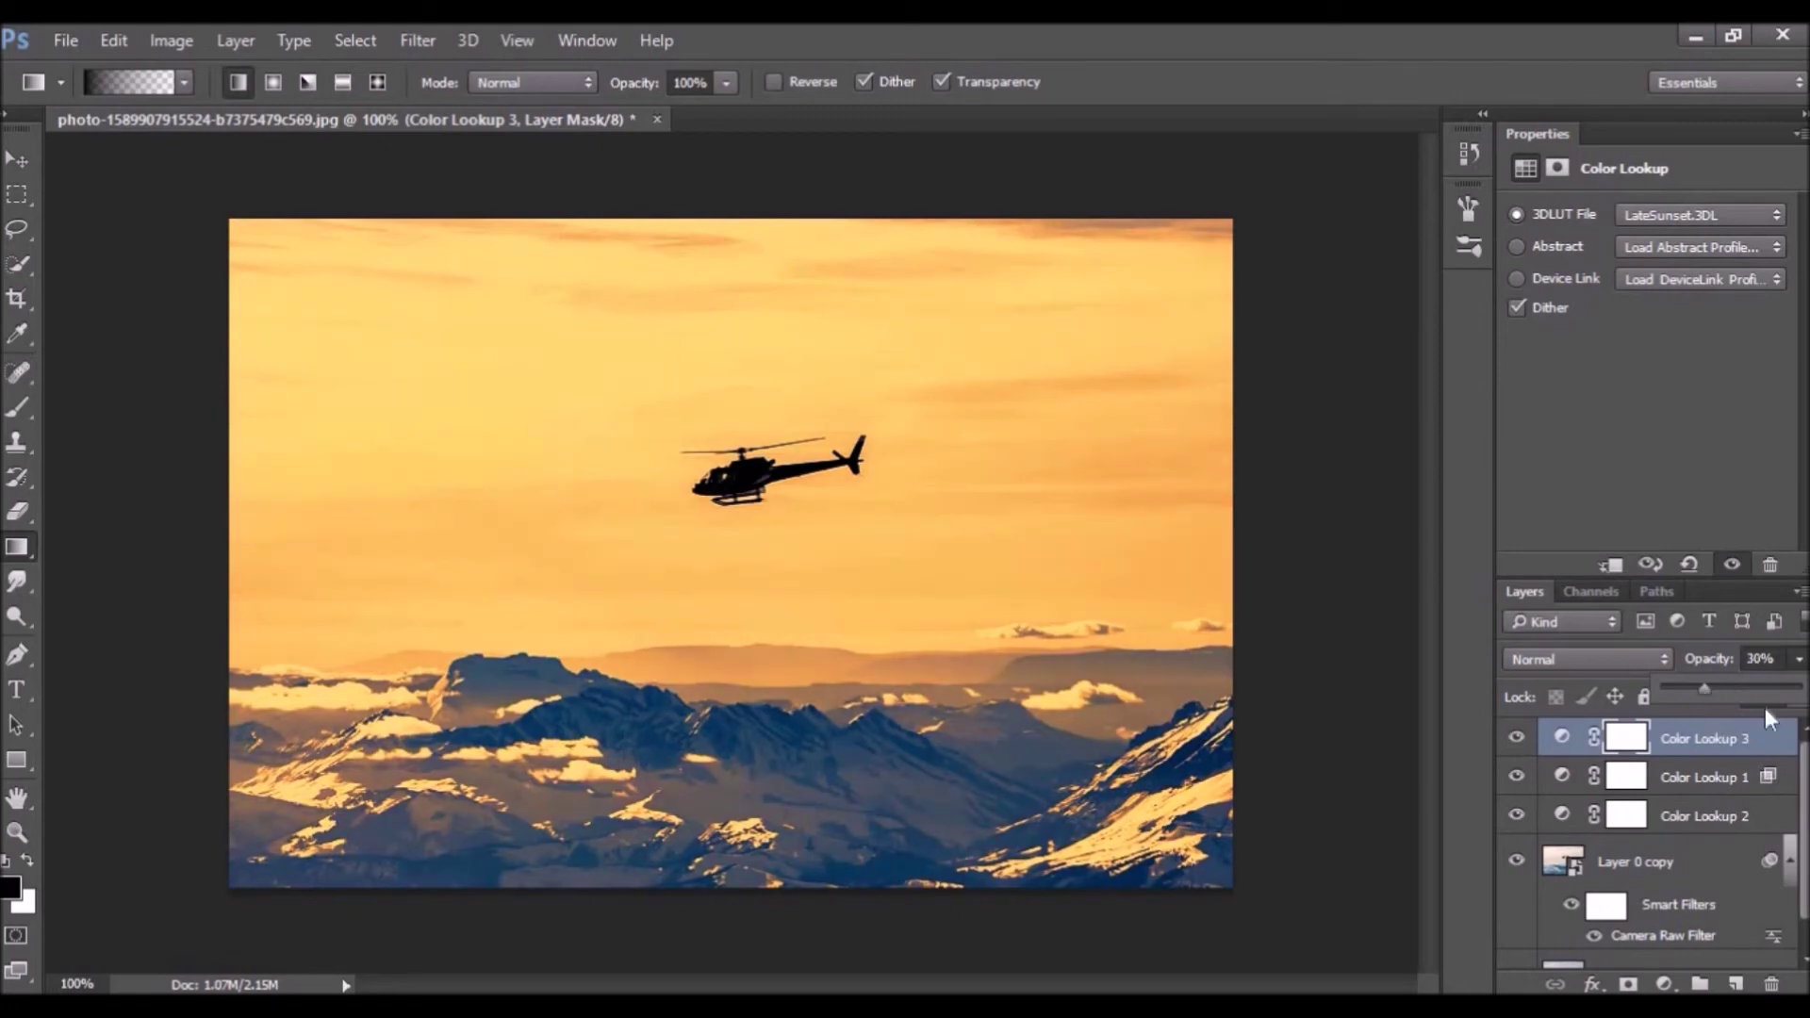
{"action": "key", "text": "Return"}
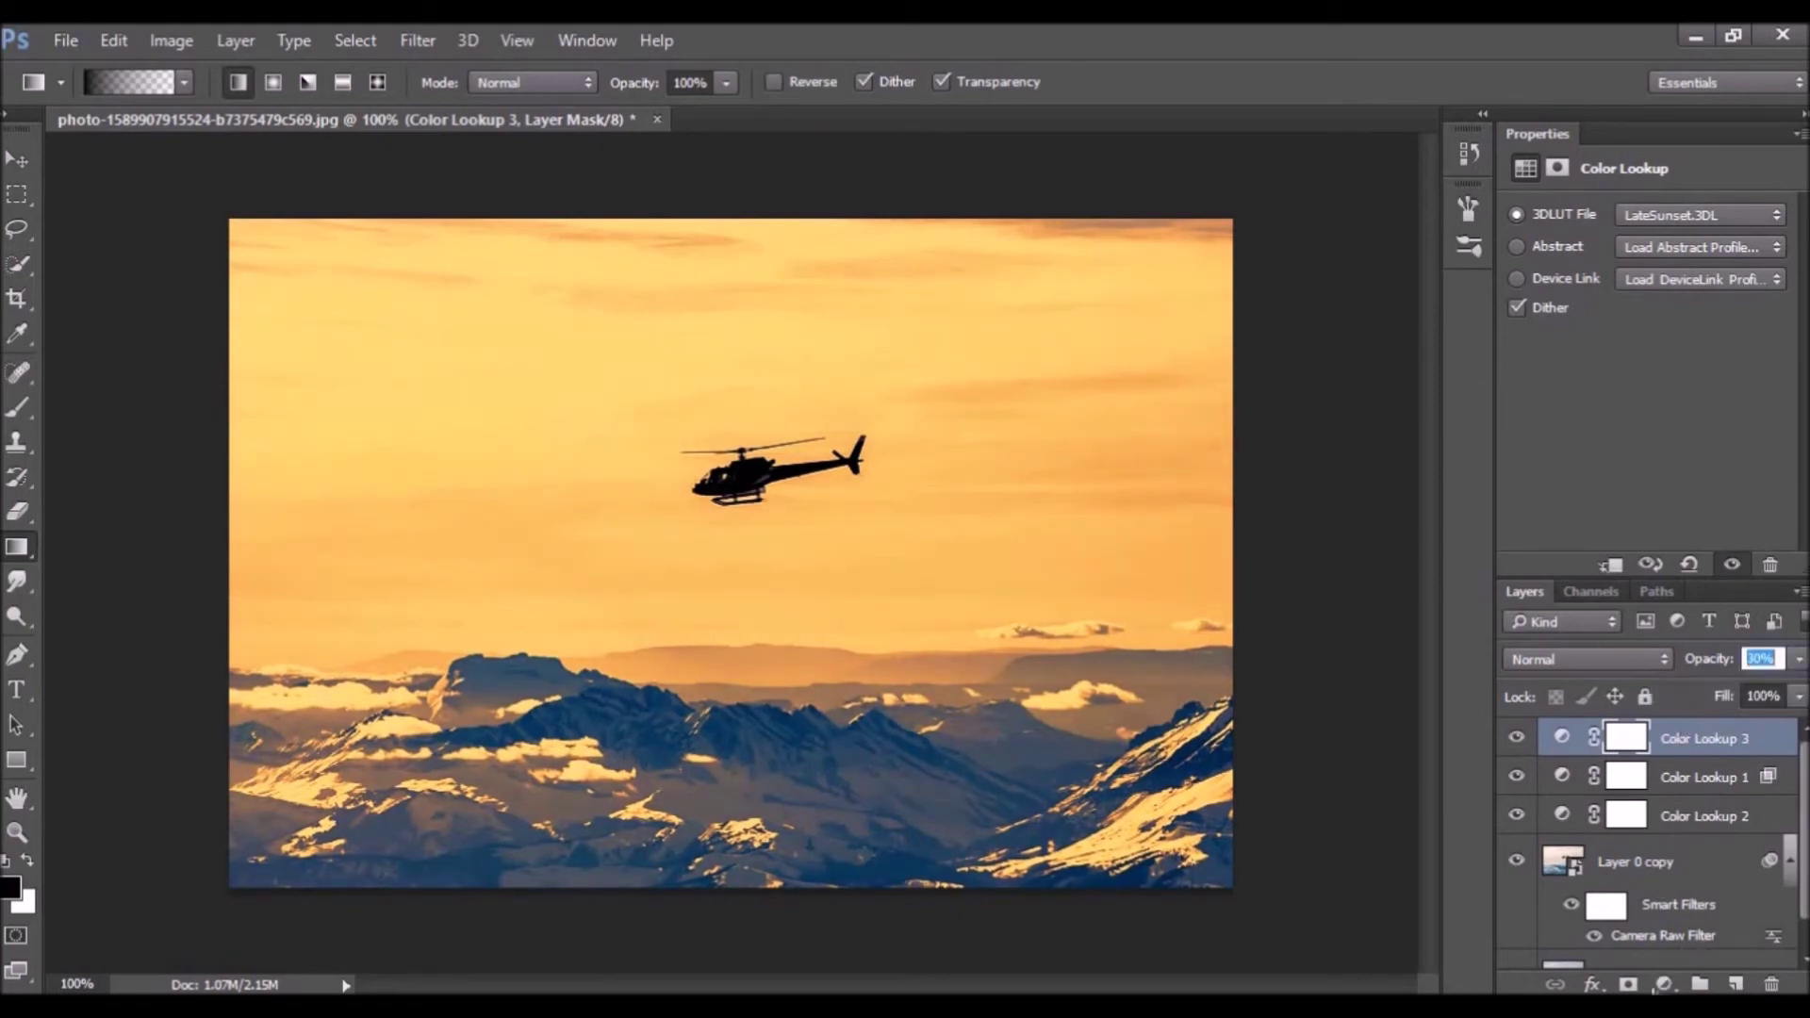
Step: Add a topmost Color Lookup layer with the Gold-Crimson abstract profile and set its opacity to 25%
{"action": "left_click", "coordinate": [1664, 983]}
{"action": "left_click", "coordinate": [1678, 838]}
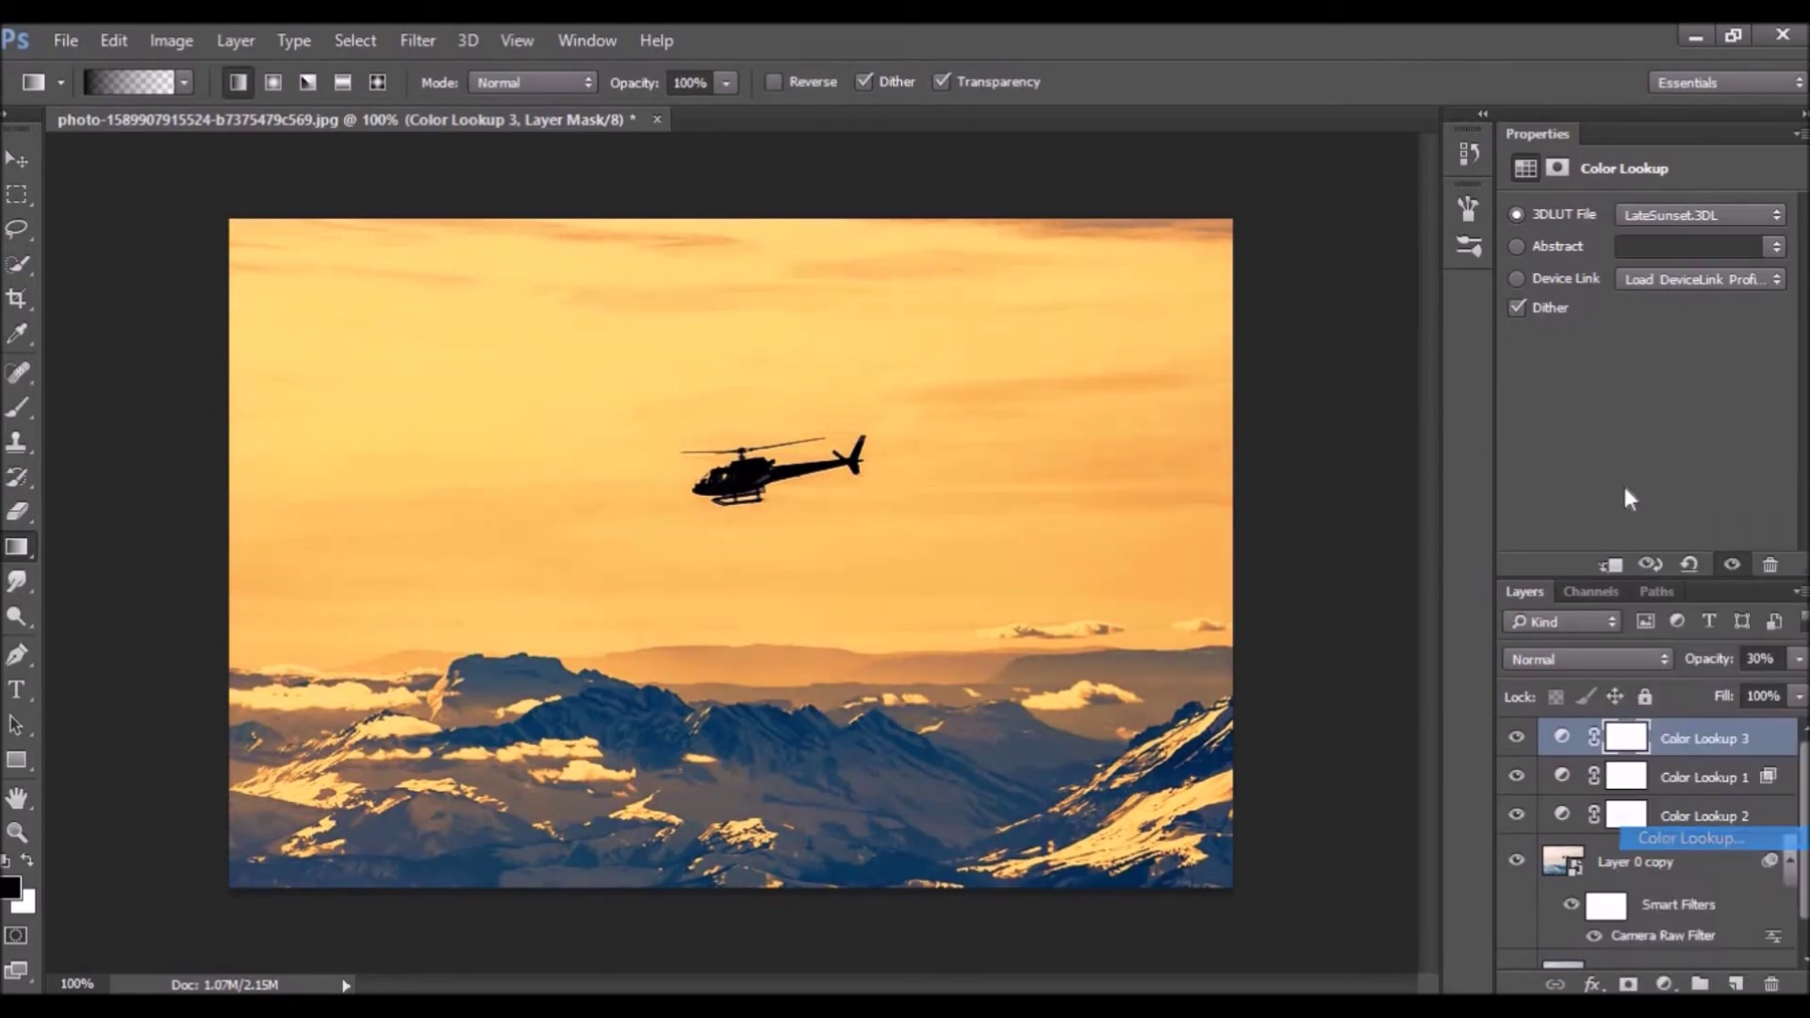
{"action": "left_click", "coordinate": [1661, 251]}
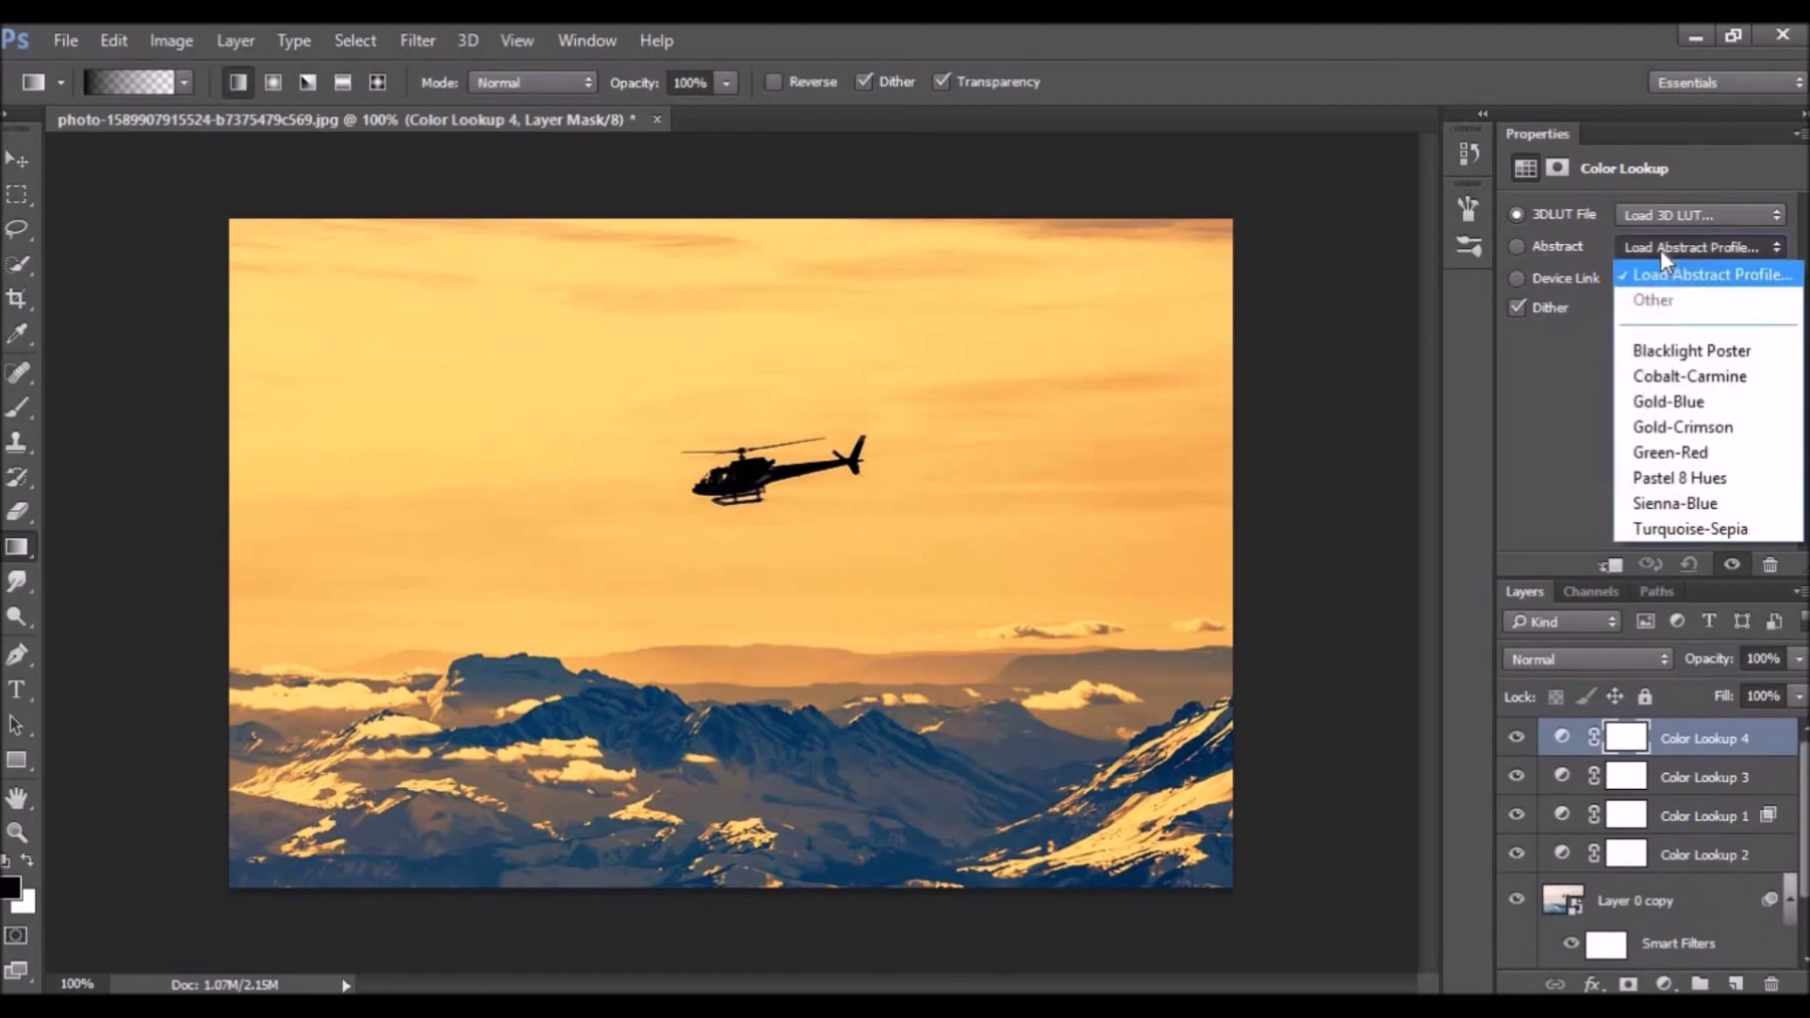
{"action": "left_click", "coordinate": [1672, 429]}
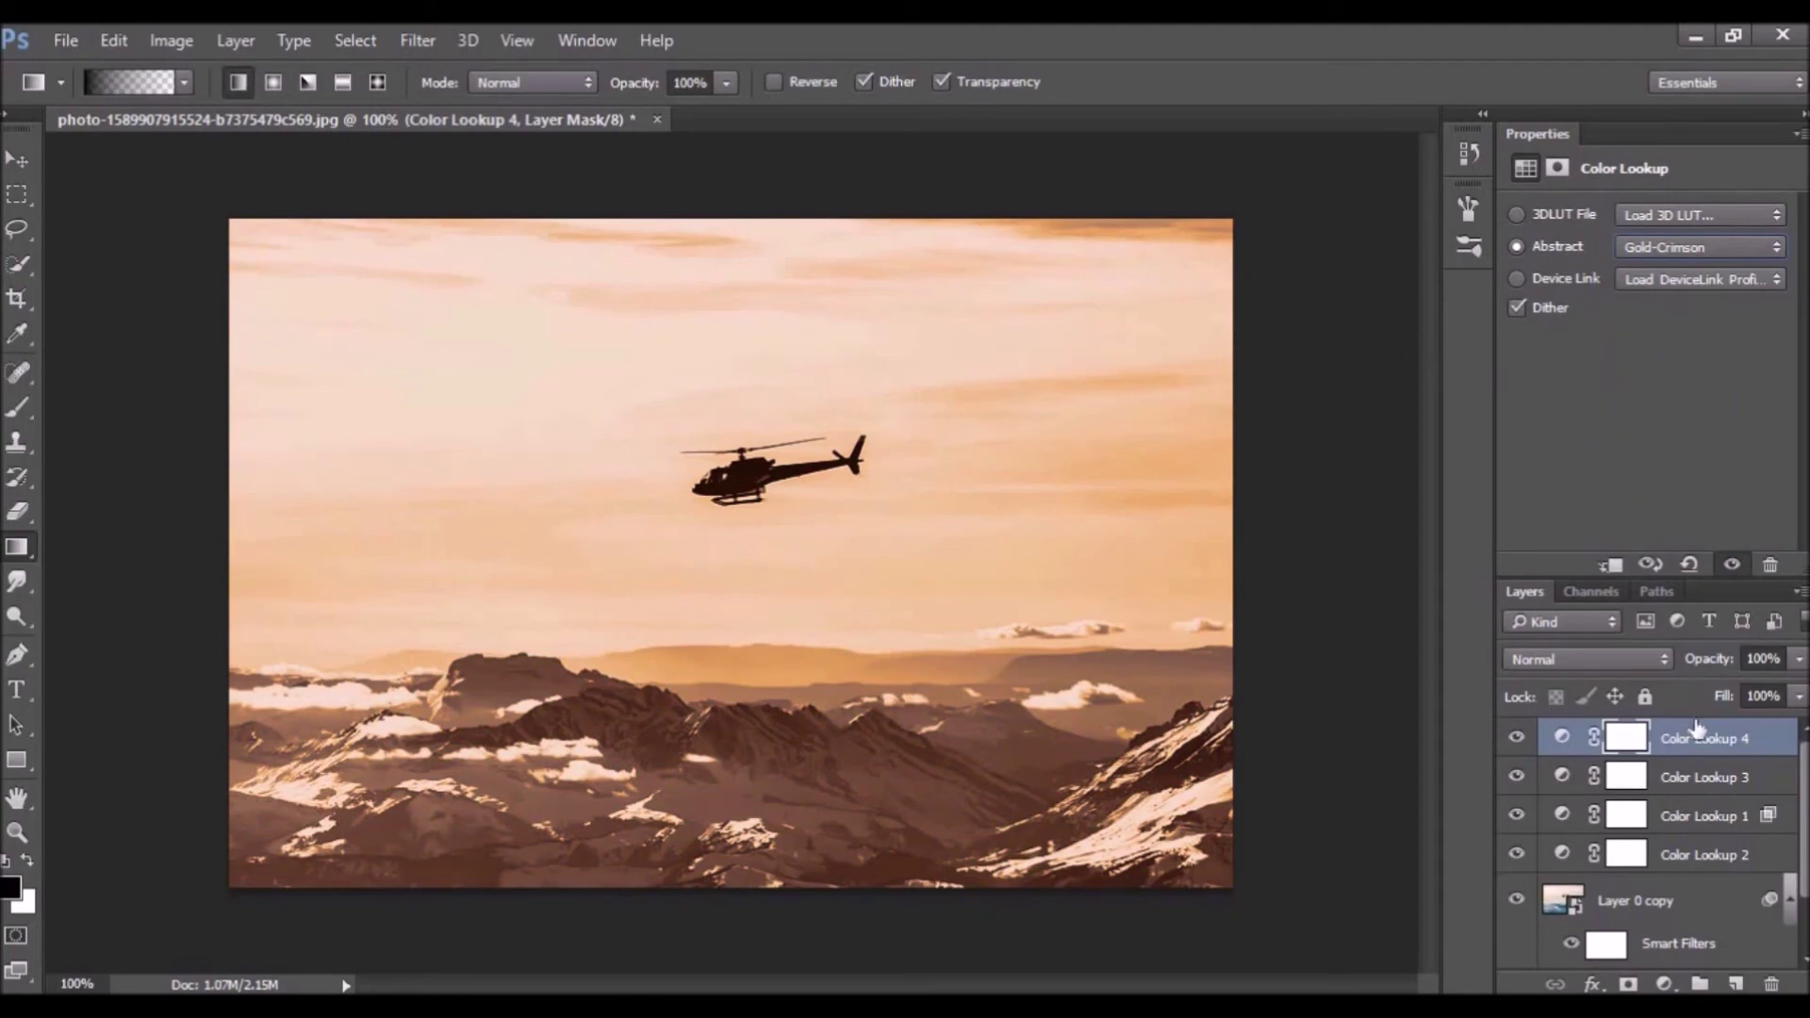
{"action": "left_click", "coordinate": [1799, 658]}
{"action": "left_click", "coordinate": [1706, 686]}
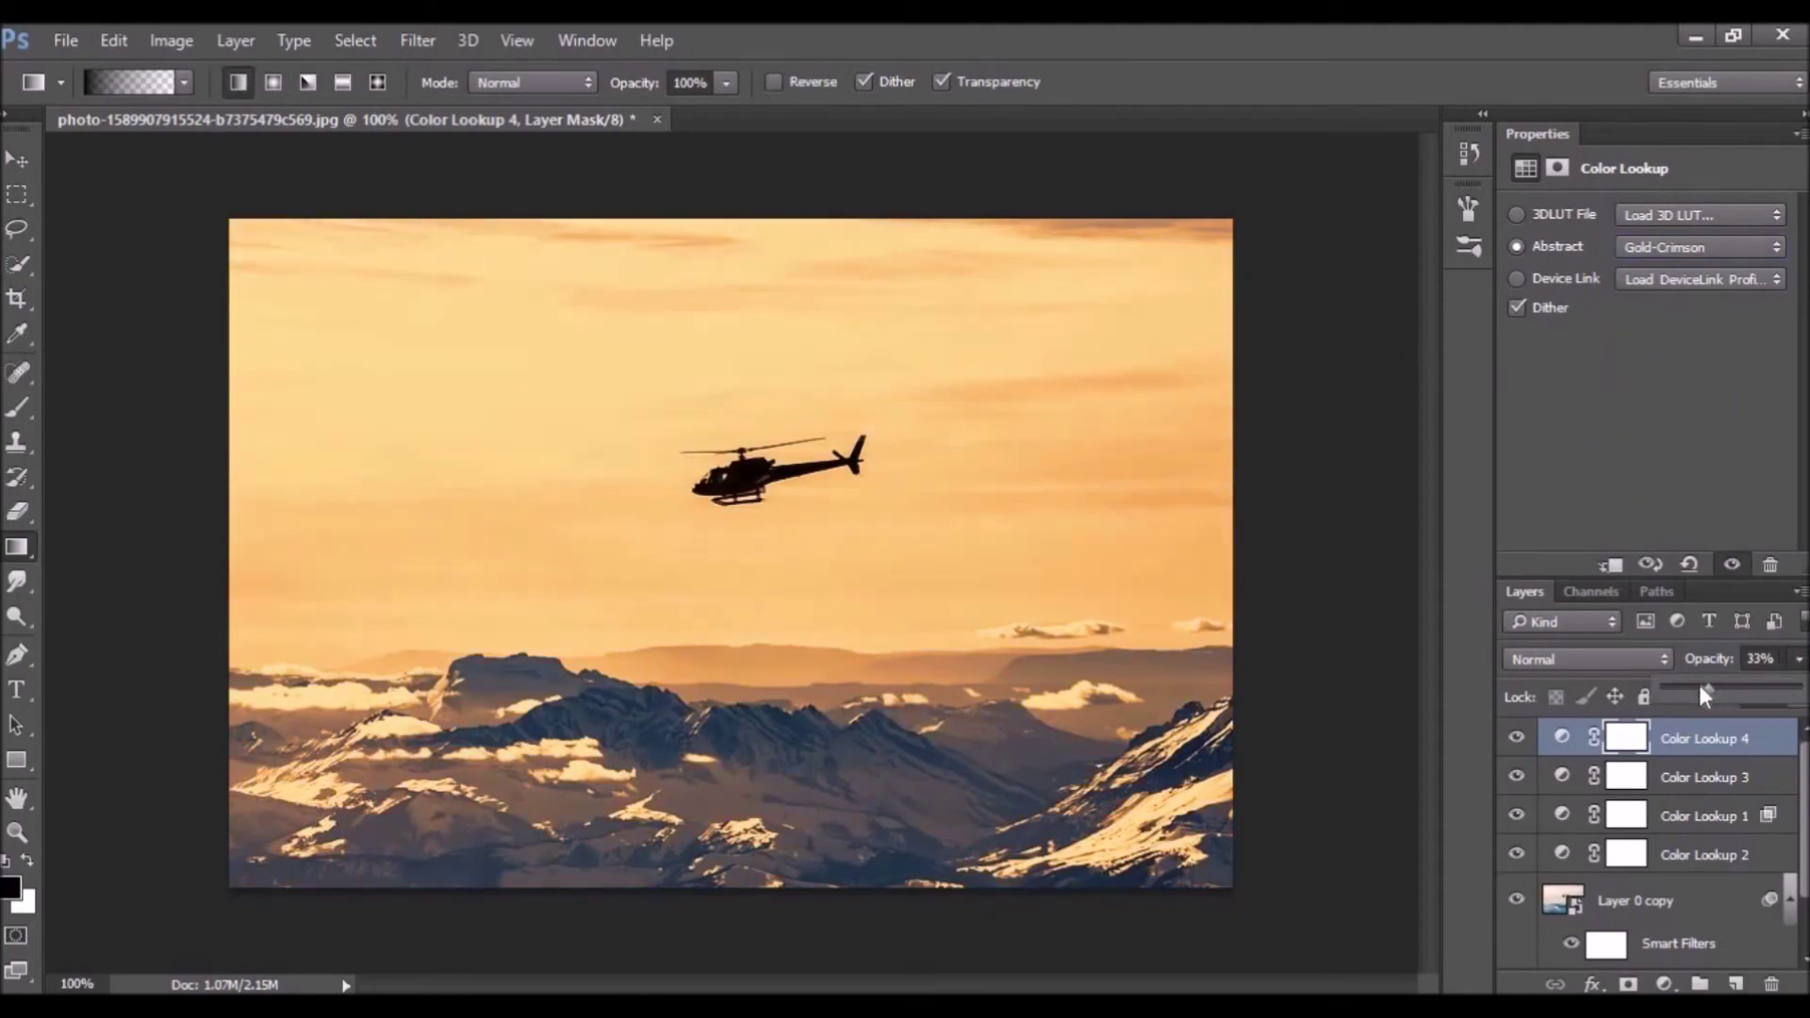
{"action": "left_click_drag", "start_coordinate": [1698, 689], "coordinate": [1686, 689]}
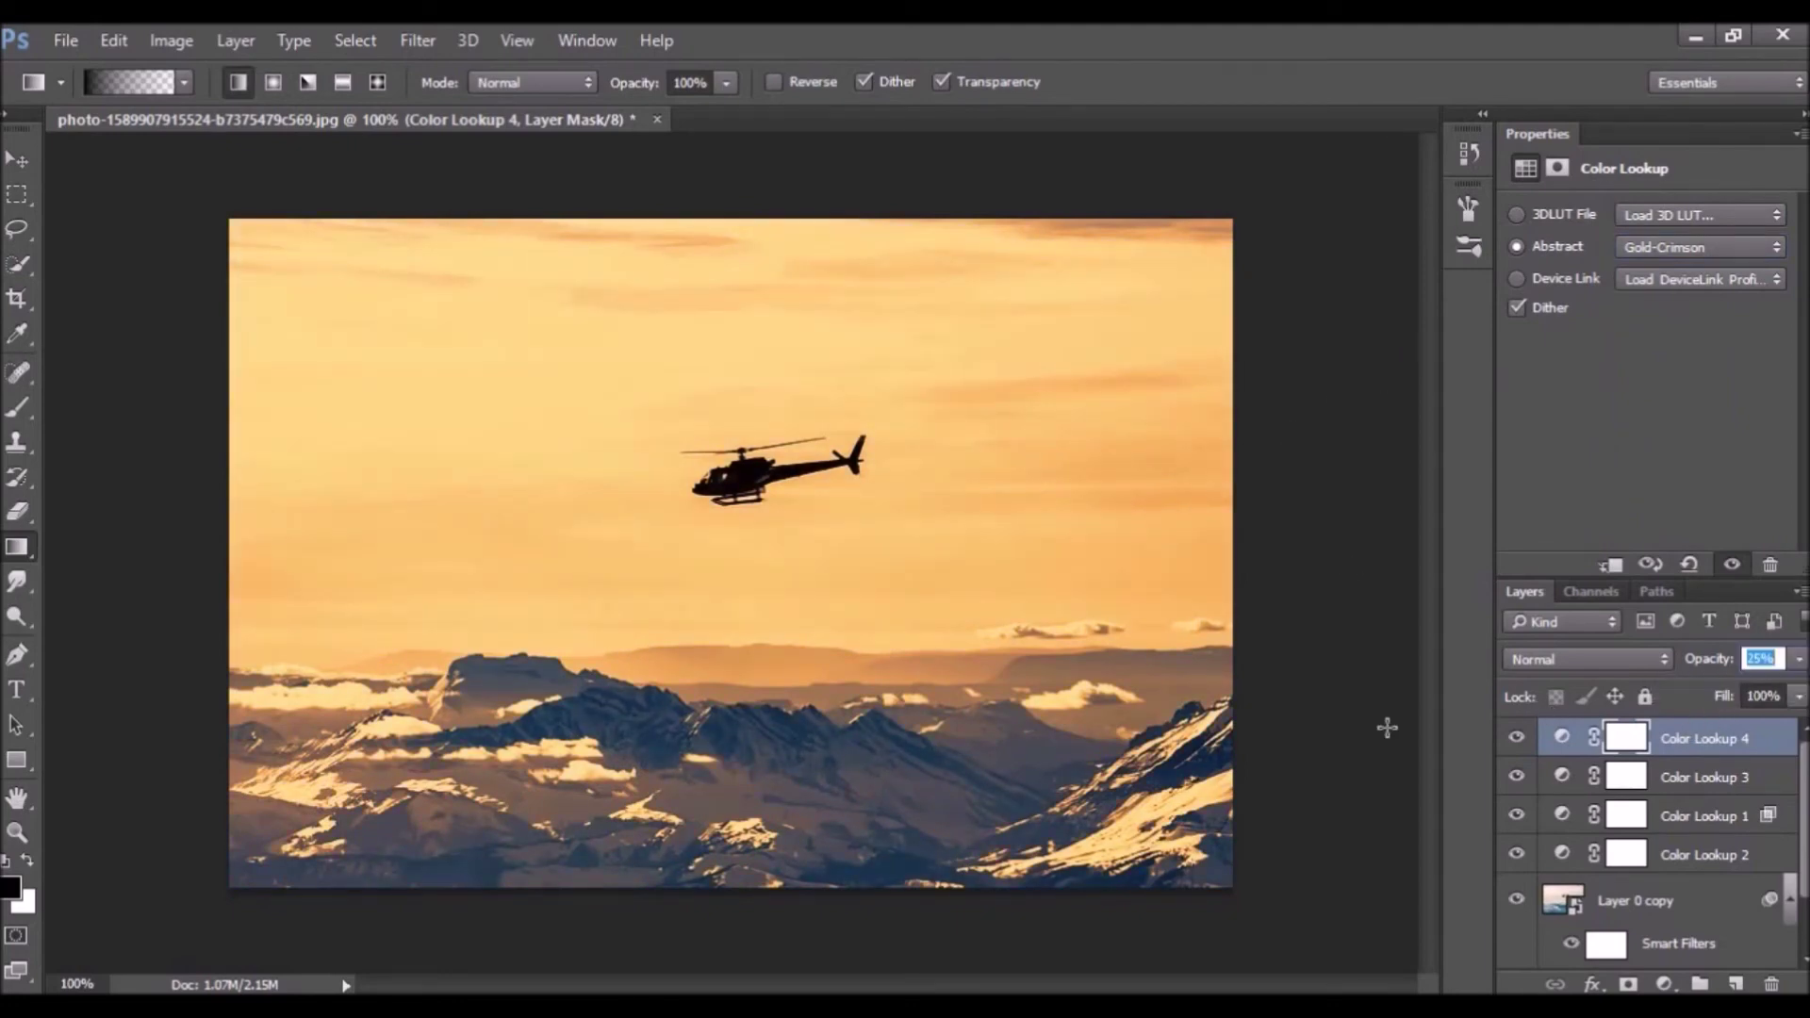
{"action": "key", "text": "Return"}
Step: Group the four Color Lookup layers together with Layer 0 copy, and toggle the group's visibility to compare with the original
{"action": "scroll", "coordinate": [1708, 836], "scroll_direction": "down", "scroll_amount": 2}
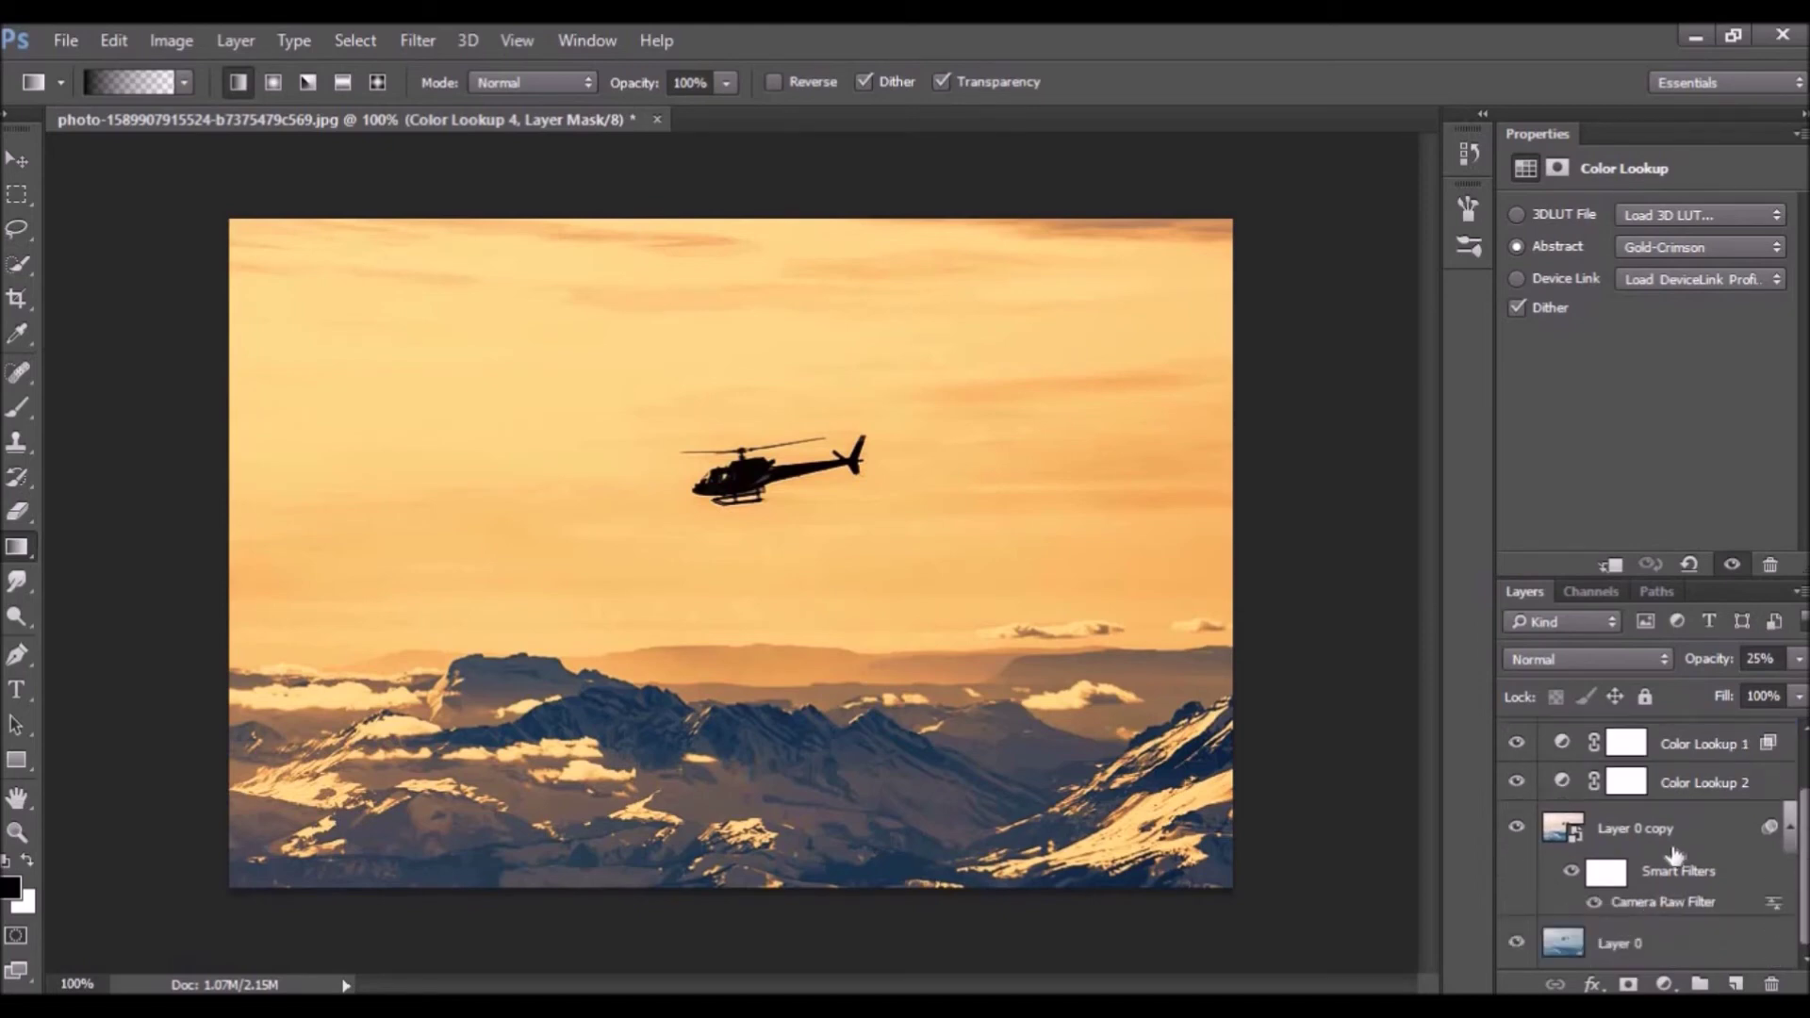
{"action": "left_click", "coordinate": [1718, 824], "text": "shift"}
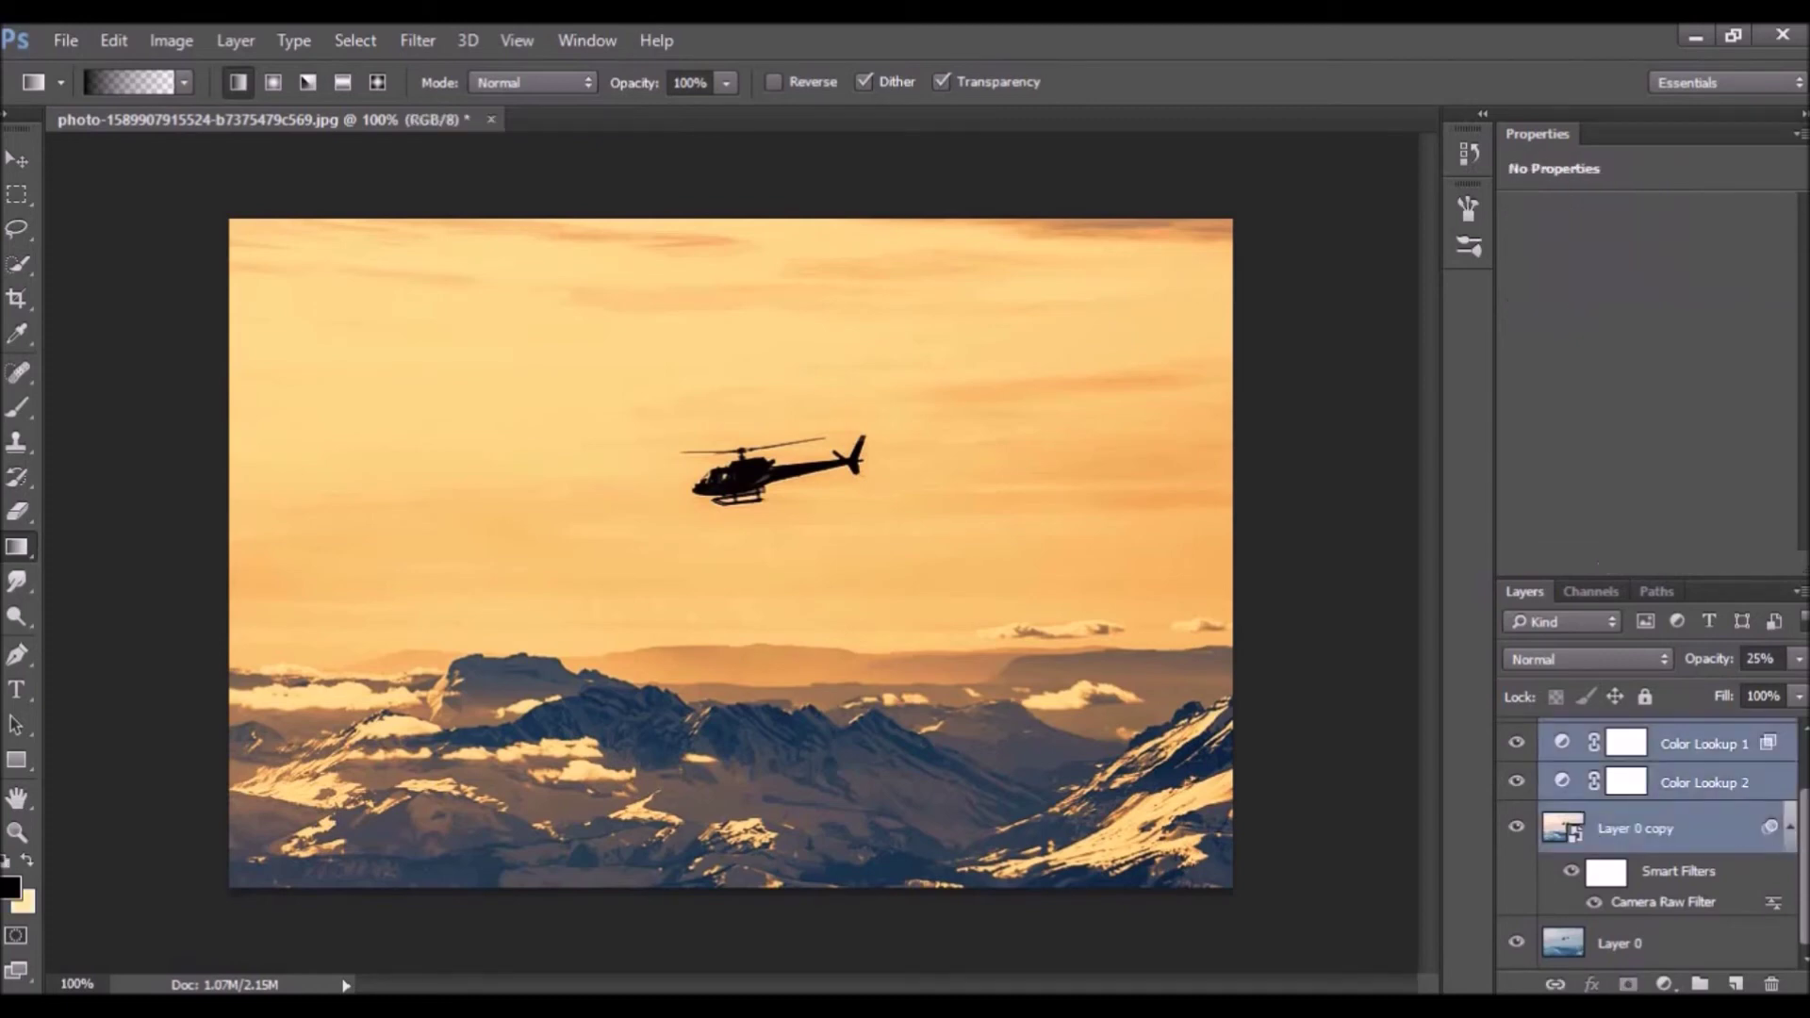
{"action": "scroll", "coordinate": [1718, 824], "scroll_direction": "up", "scroll_amount": 2}
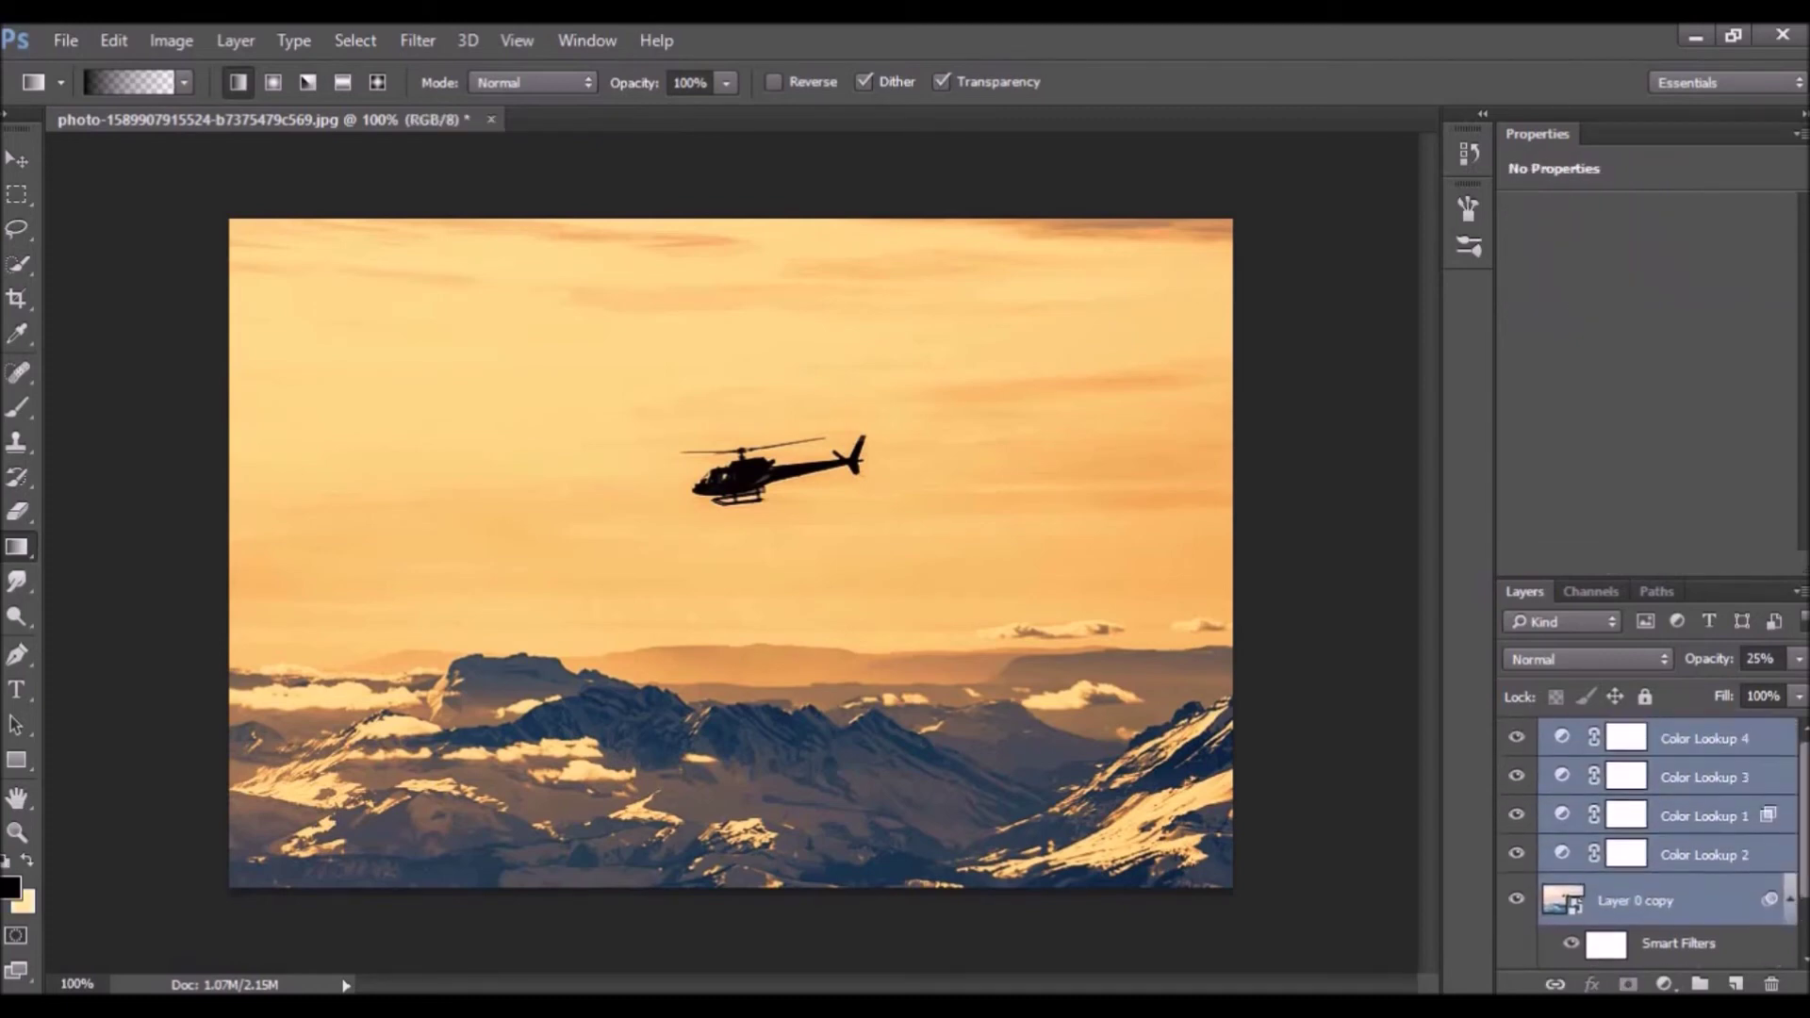
{"action": "key", "text": "ctrl+g"}
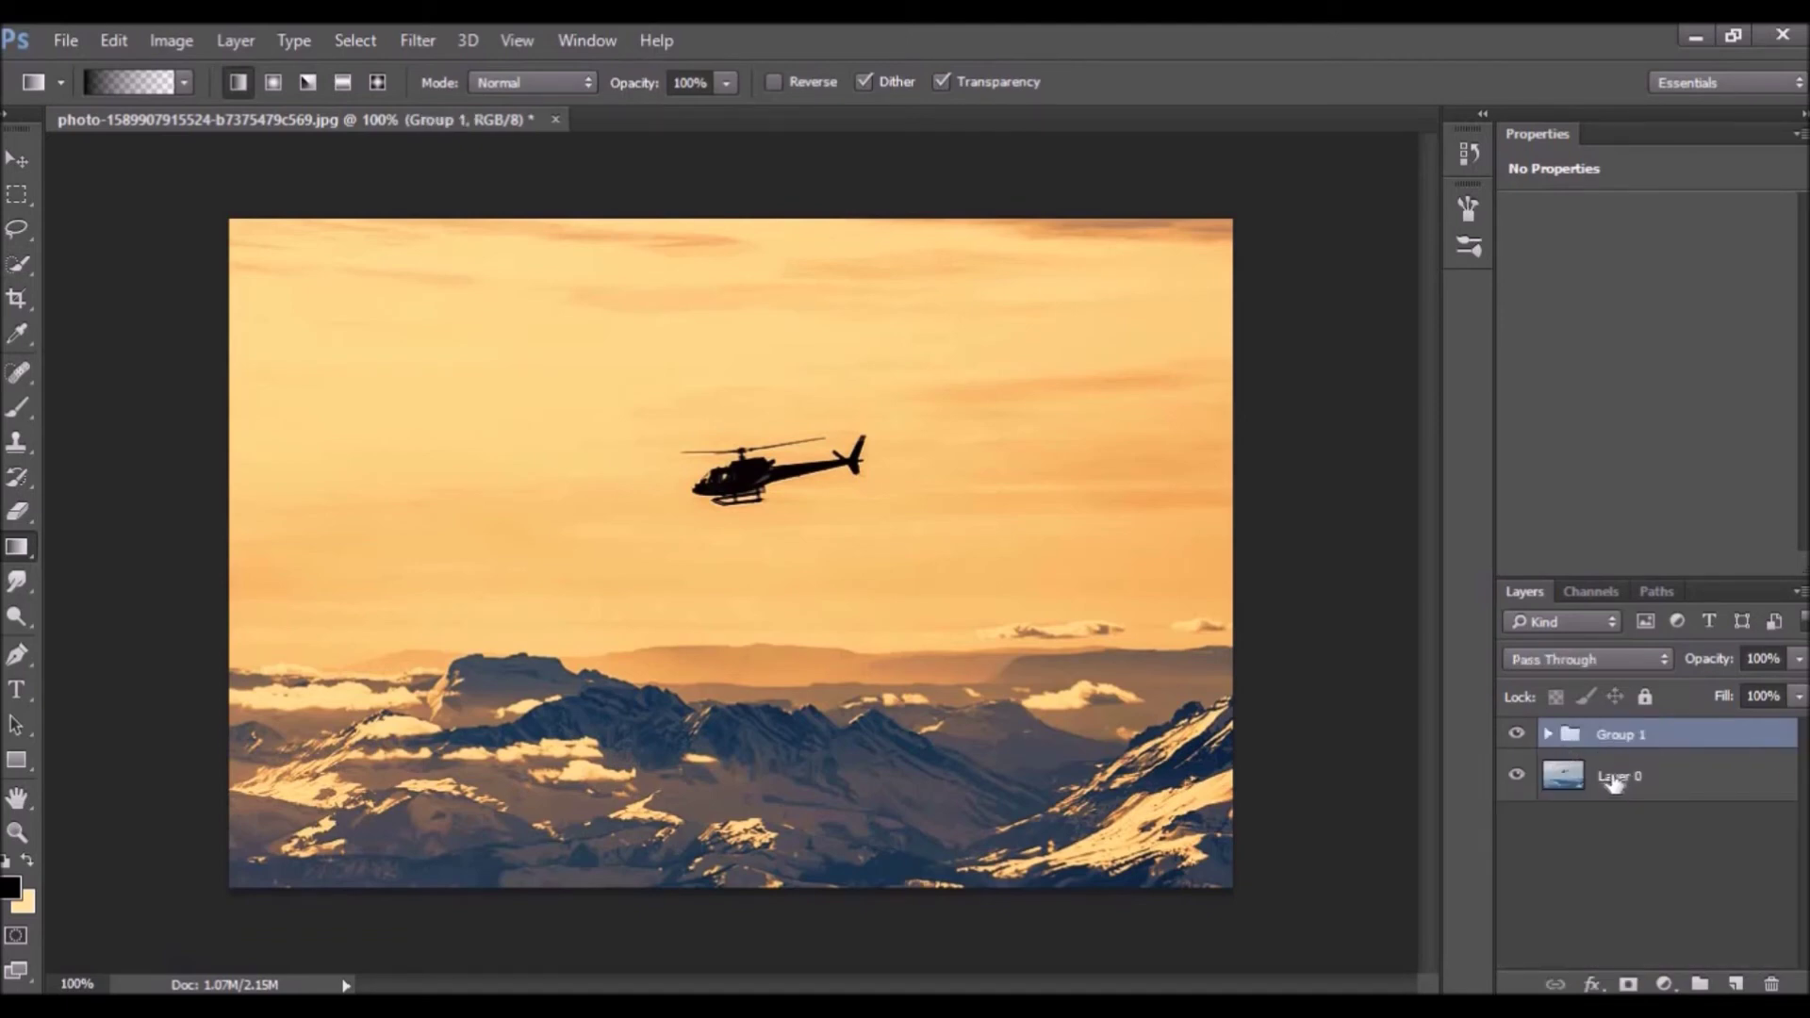
{"action": "left_click", "coordinate": [1517, 735]}
{"action": "left_click", "coordinate": [1518, 736]}
Step: Set the background color to white and draw a black-to-transparent linear gradient on a new top layer, fading upward from the photo's lower edge over the mountains
{"action": "left_click", "coordinate": [1736, 983]}
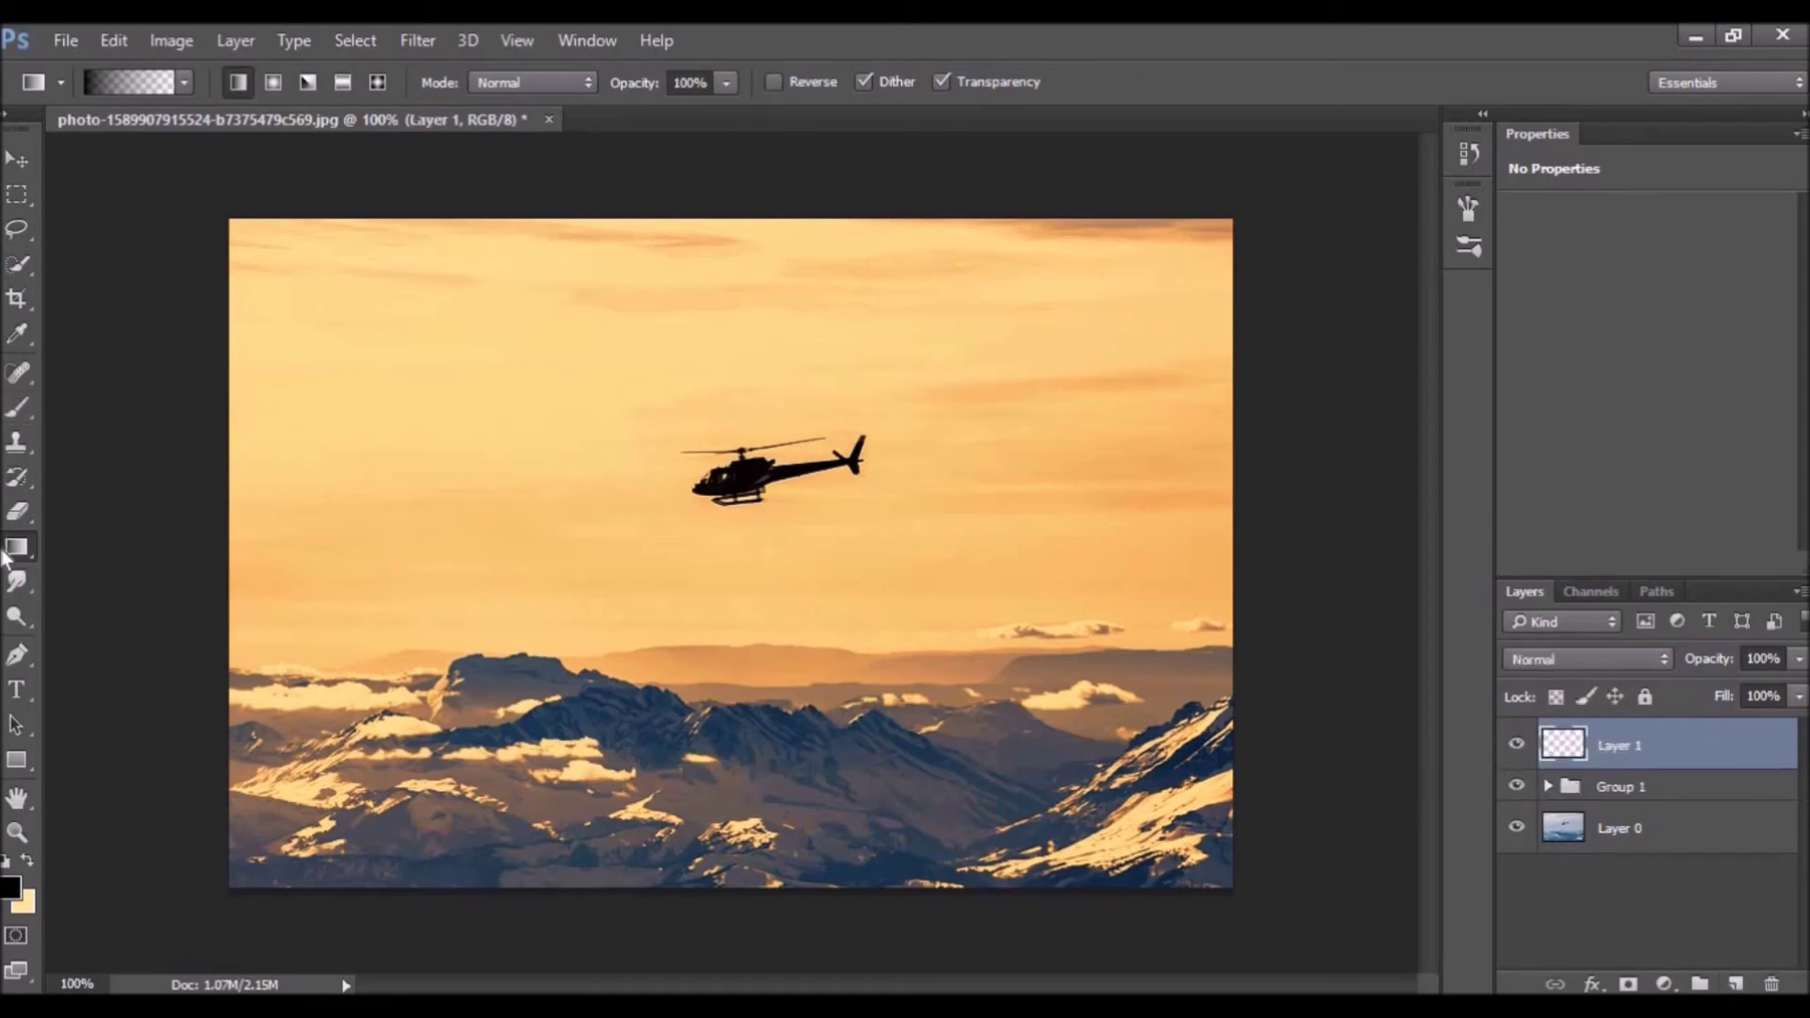
{"action": "left_click", "coordinate": [185, 80]}
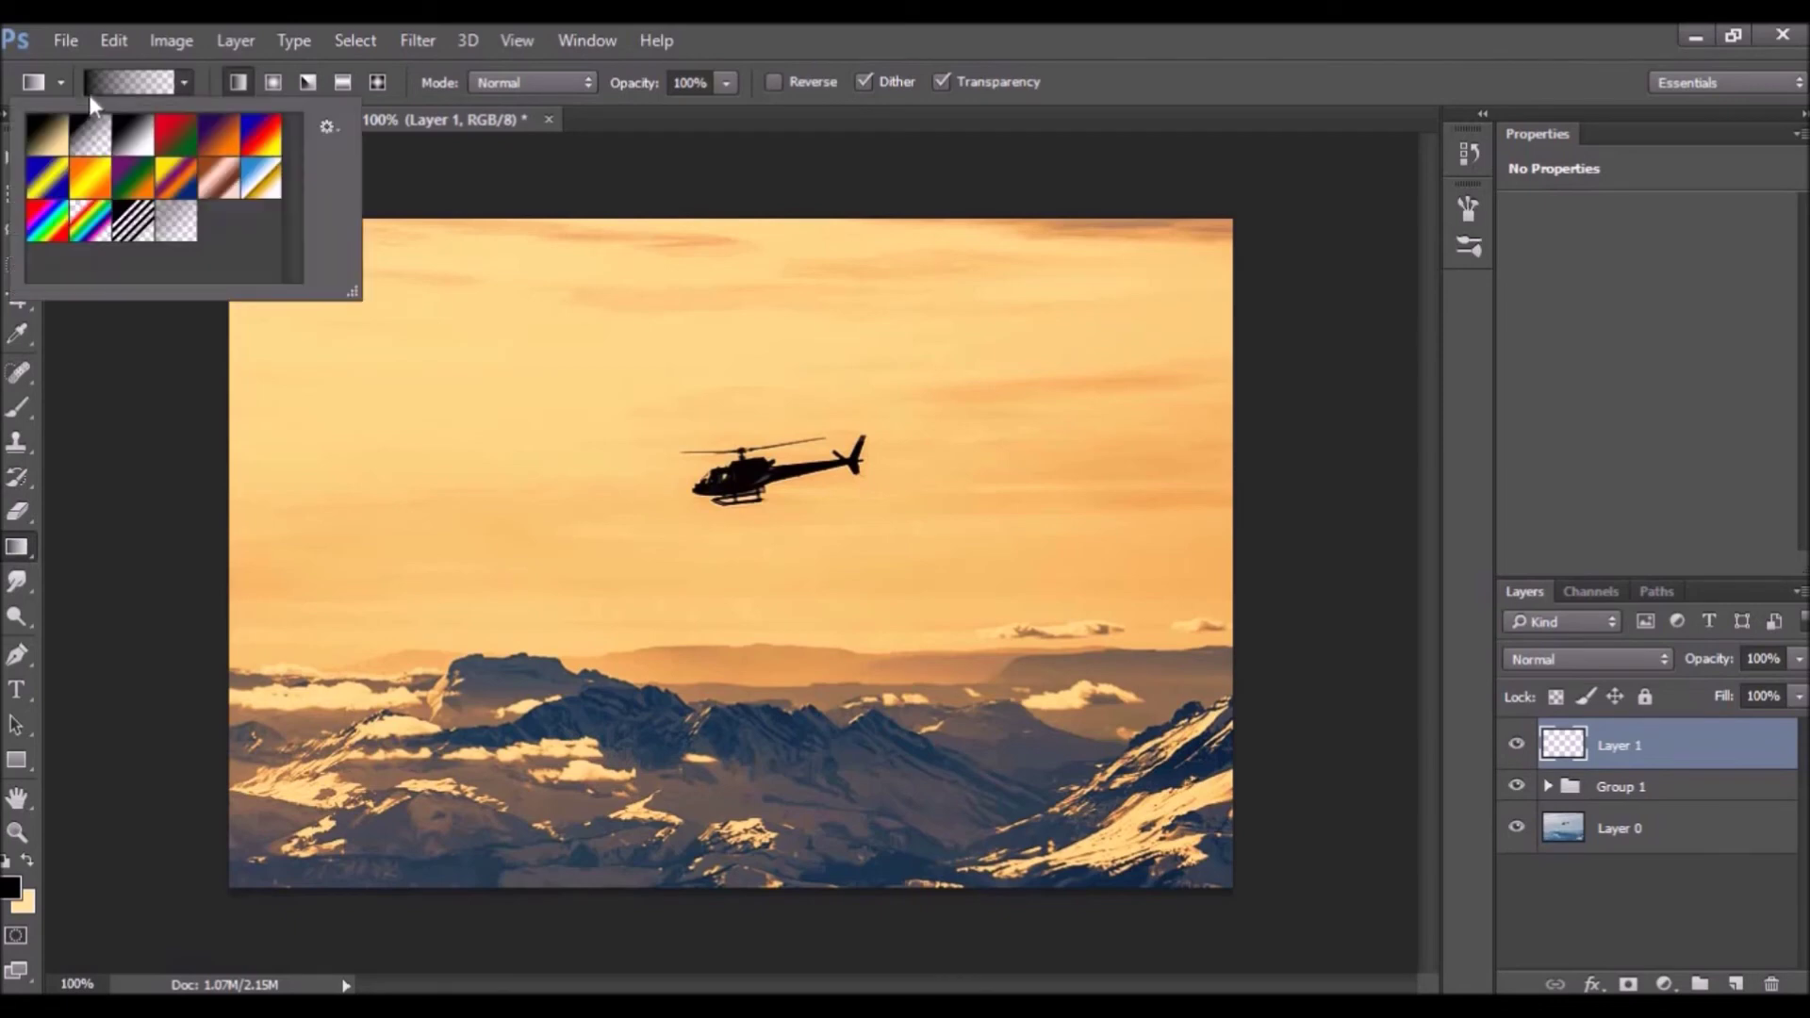
{"action": "left_click", "coordinate": [179, 73]}
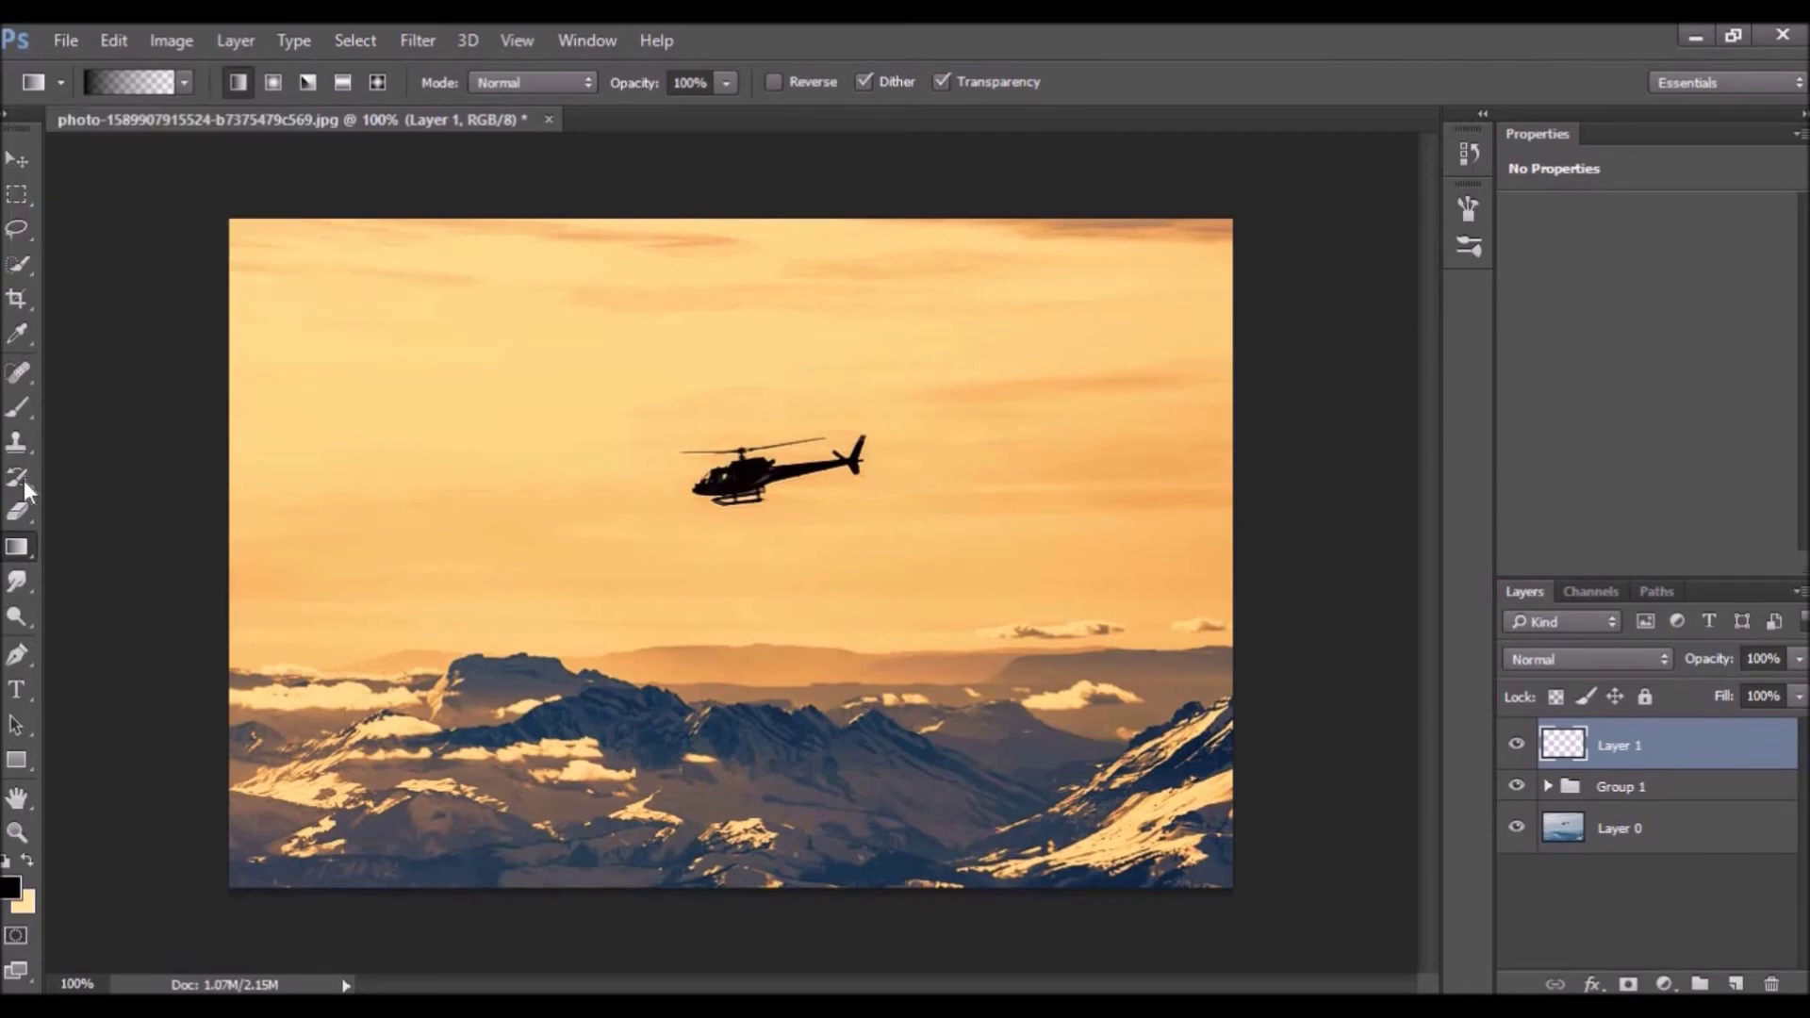
{"action": "left_click", "coordinate": [32, 905]}
{"action": "left_click_drag", "start_coordinate": [1087, 562], "coordinate": [1063, 511]}
{"action": "left_click", "coordinate": [1668, 496]}
{"action": "mouse_move", "coordinate": [748, 190]}
{"action": "left_mouse_down"}
{"action": "mouse_move", "coordinate": [723, 923]}
{"action": "mouse_move", "coordinate": [729, 644]}
{"action": "left_mouse_up"}
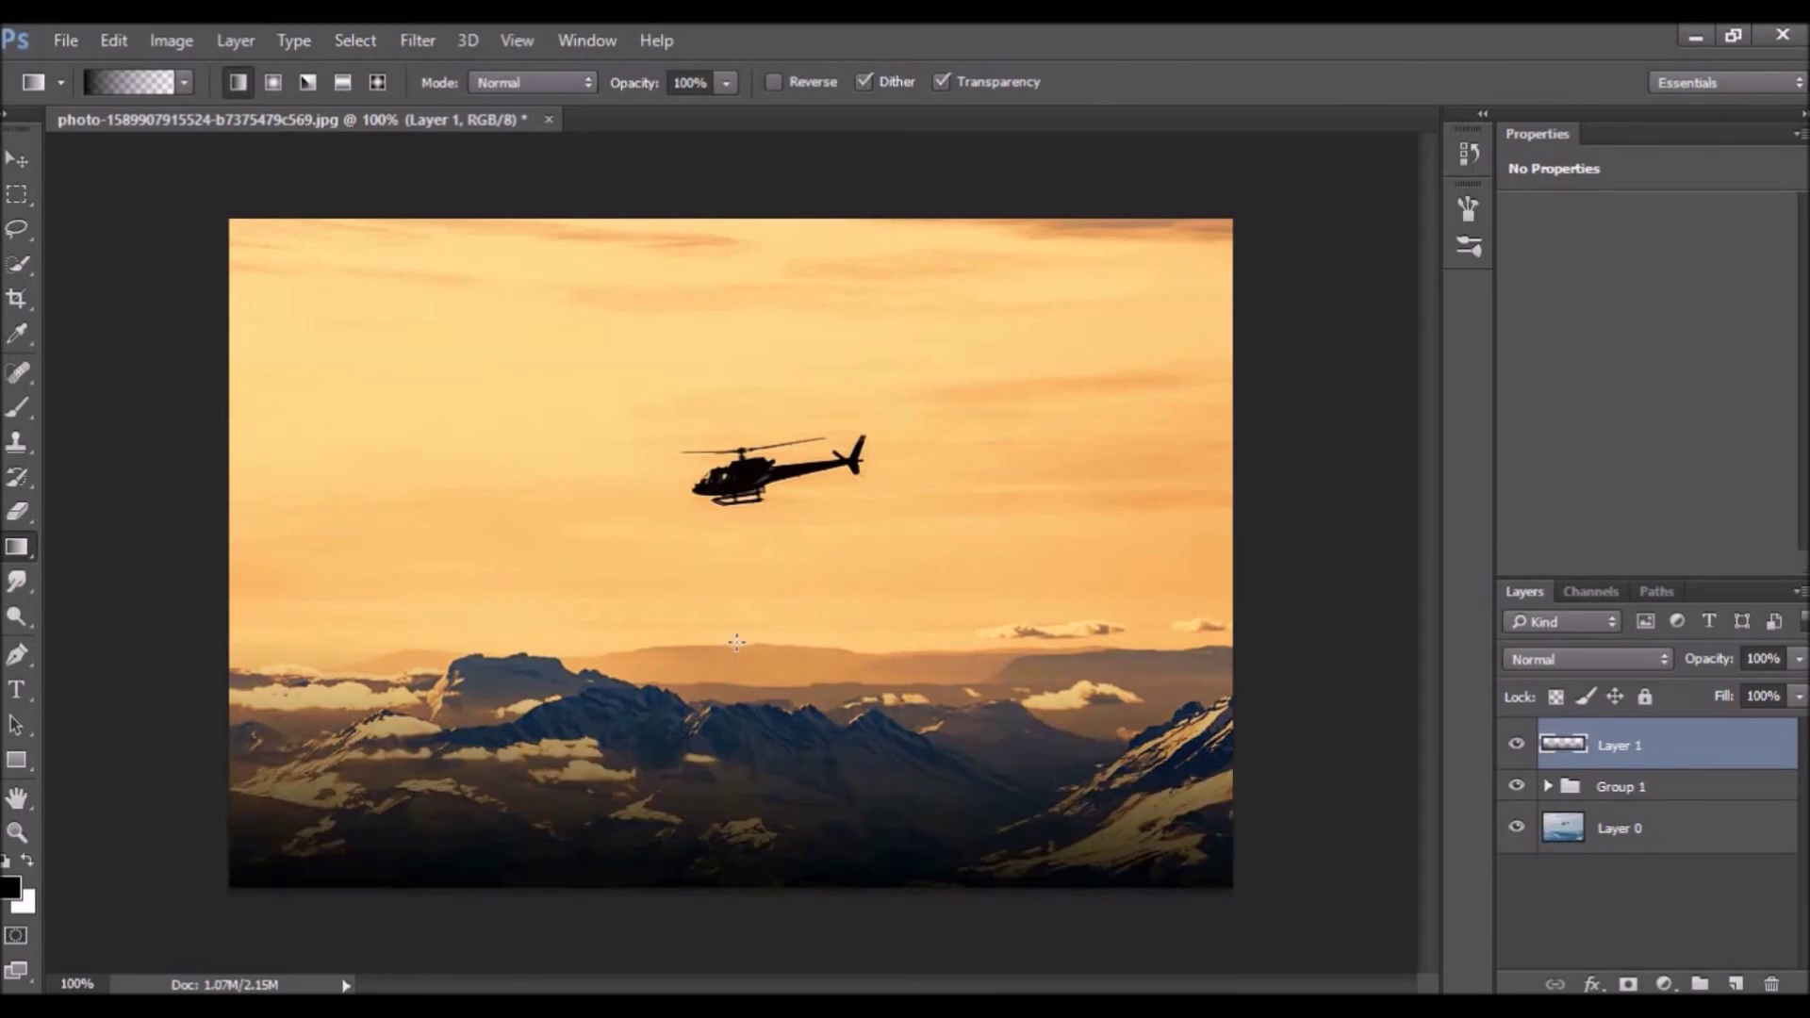
Step: Reduce the opacity of the mountain gradient layer to 78%
{"action": "left_click", "coordinate": [1799, 658]}
{"action": "left_click_drag", "start_coordinate": [1786, 698], "coordinate": [1768, 697]}
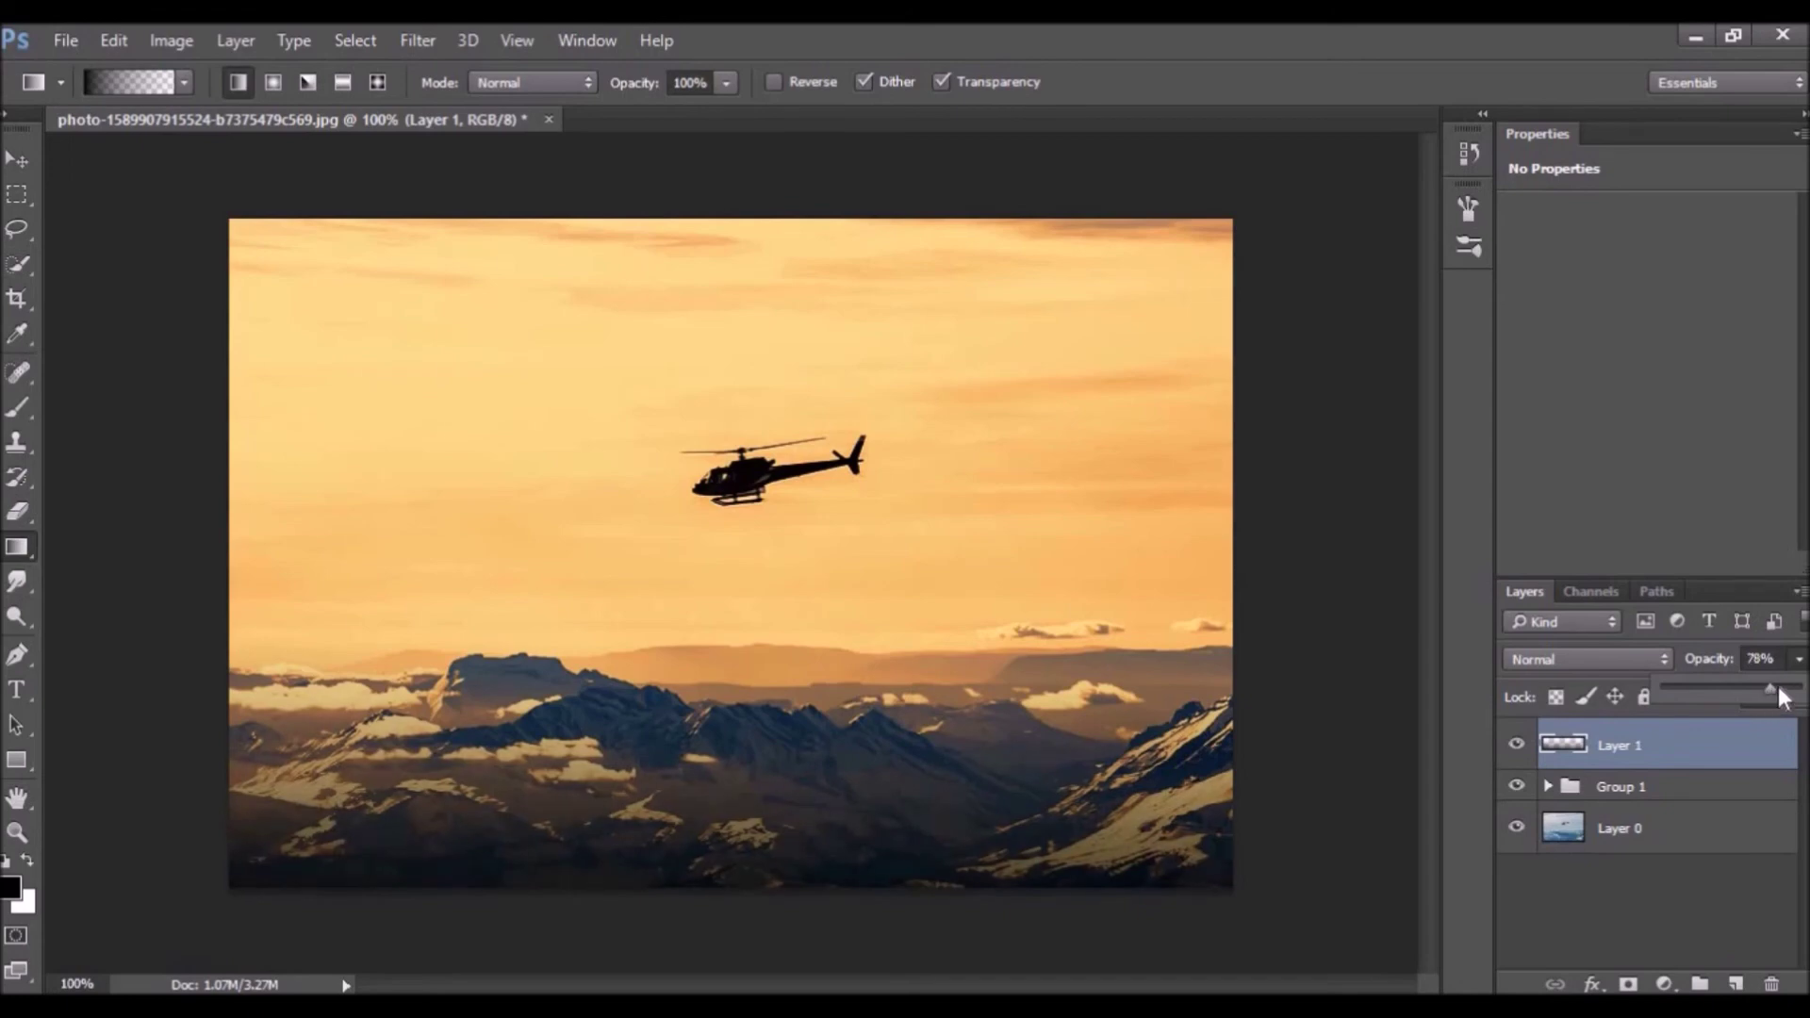
{"action": "left_click", "coordinate": [1634, 716]}
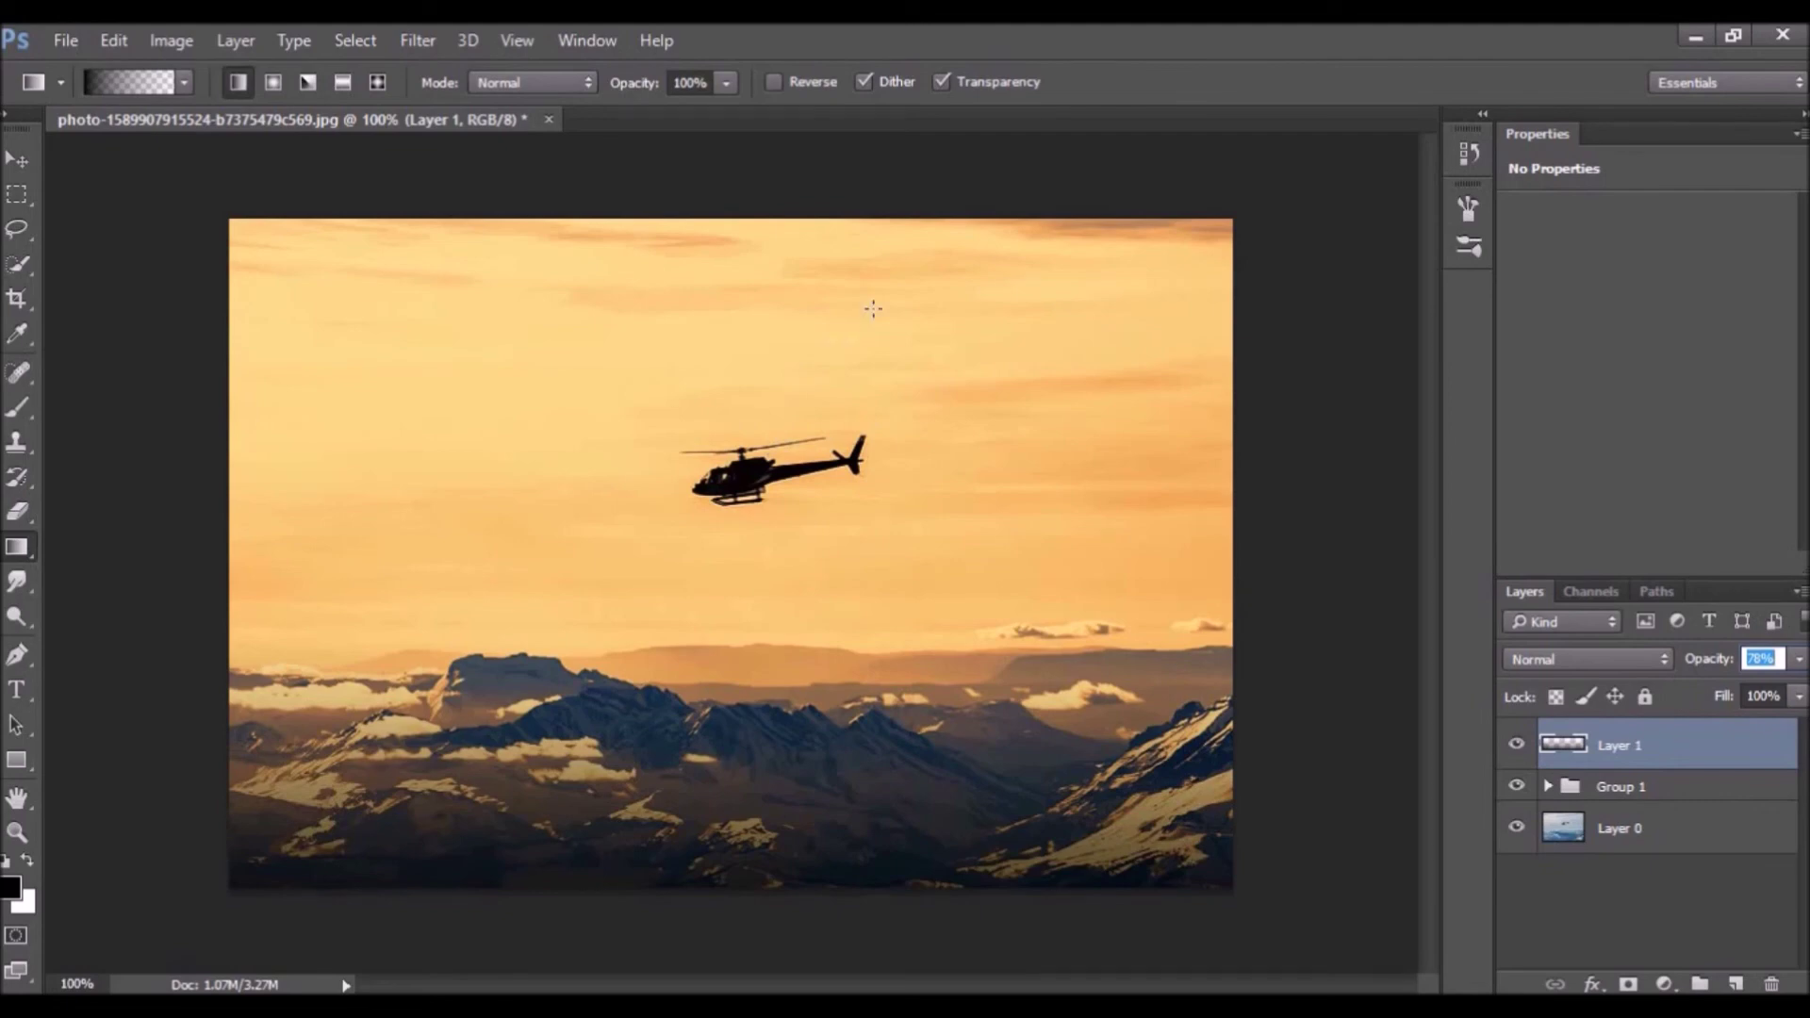
Step: Add another layer with a black-to-transparent gradient fading down from the top of the sky, and set its opacity to 46%
{"action": "left_click", "coordinate": [1736, 984]}
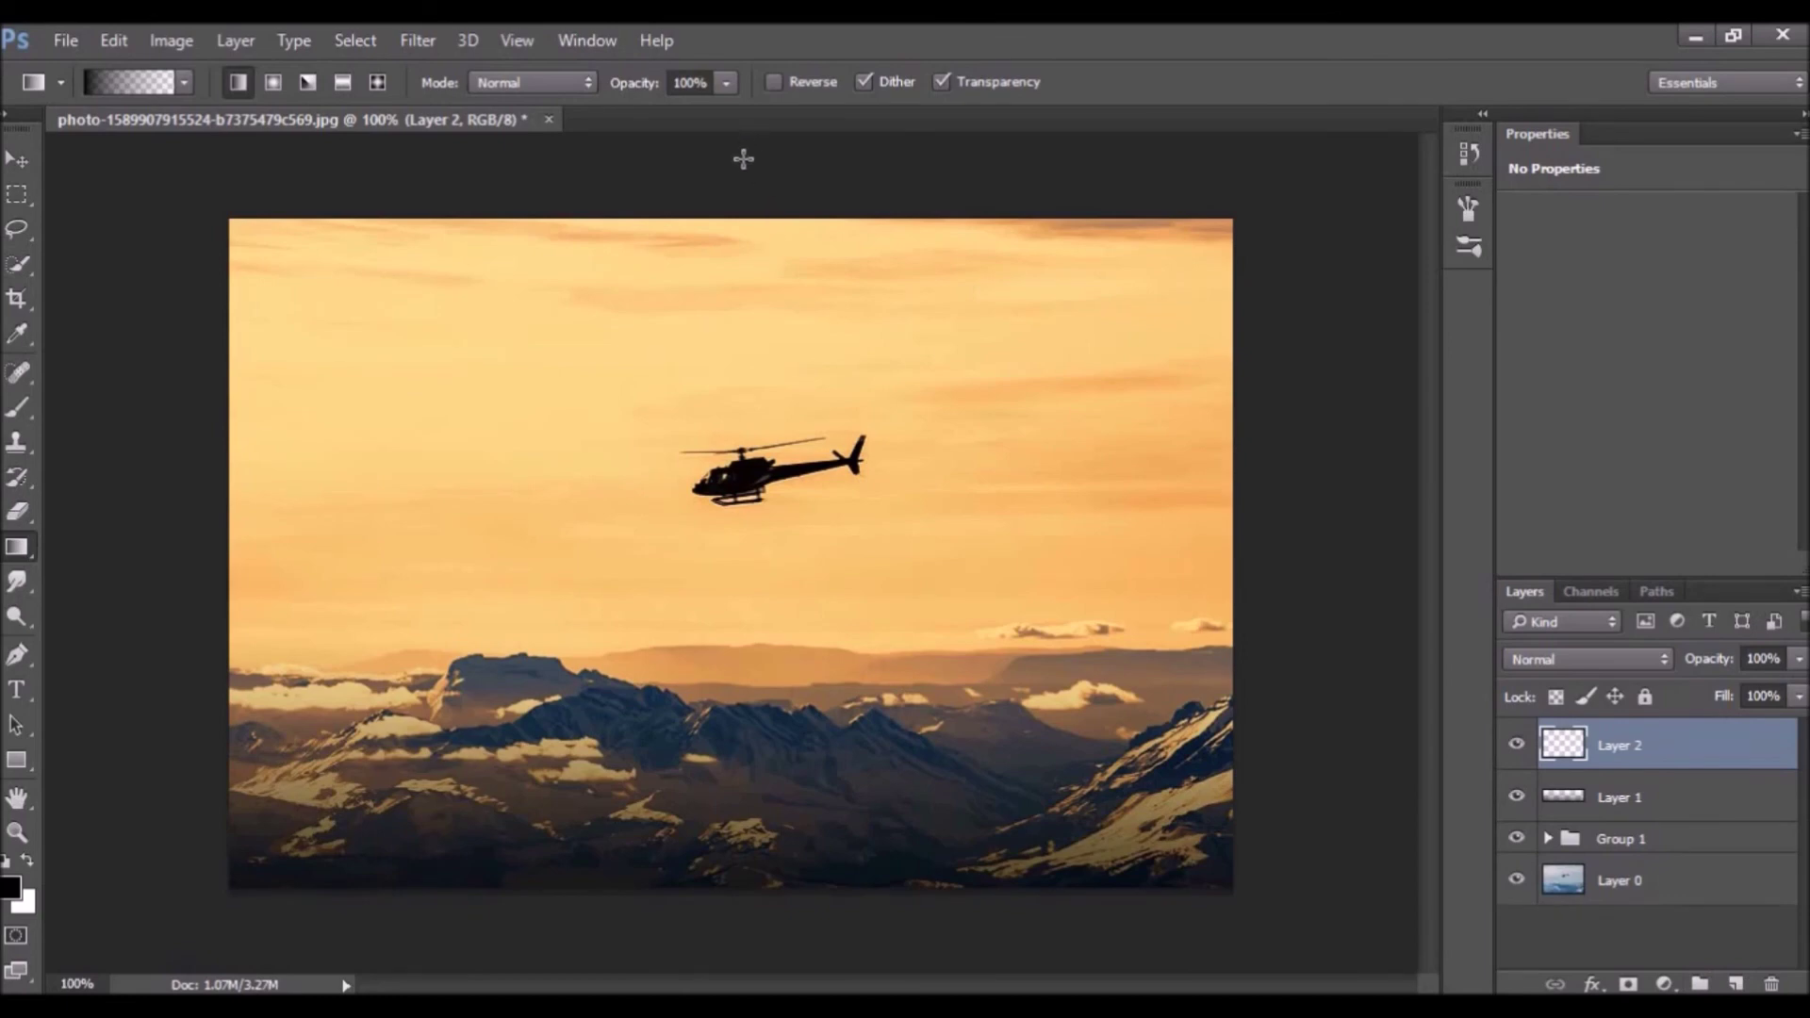
{"action": "left_click_drag", "start_coordinate": [737, 206], "coordinate": [734, 422]}
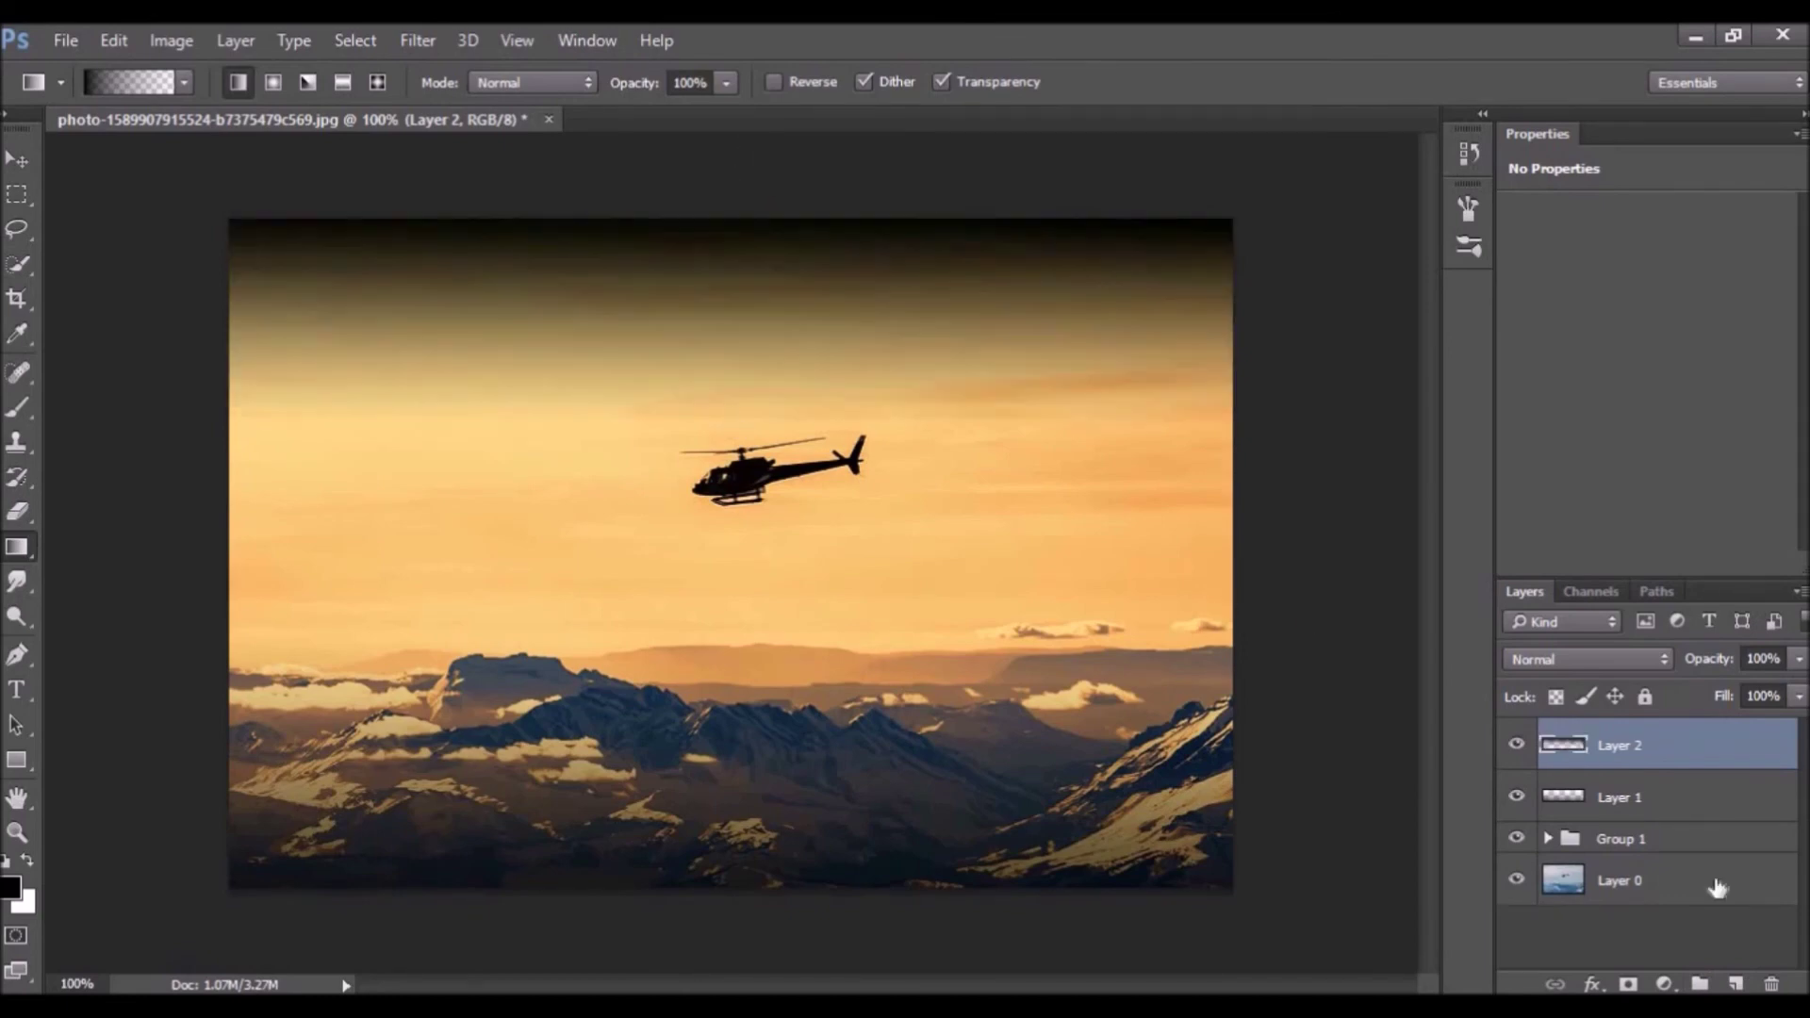
{"action": "left_click_drag", "start_coordinate": [1799, 659], "coordinate": [1729, 696]}
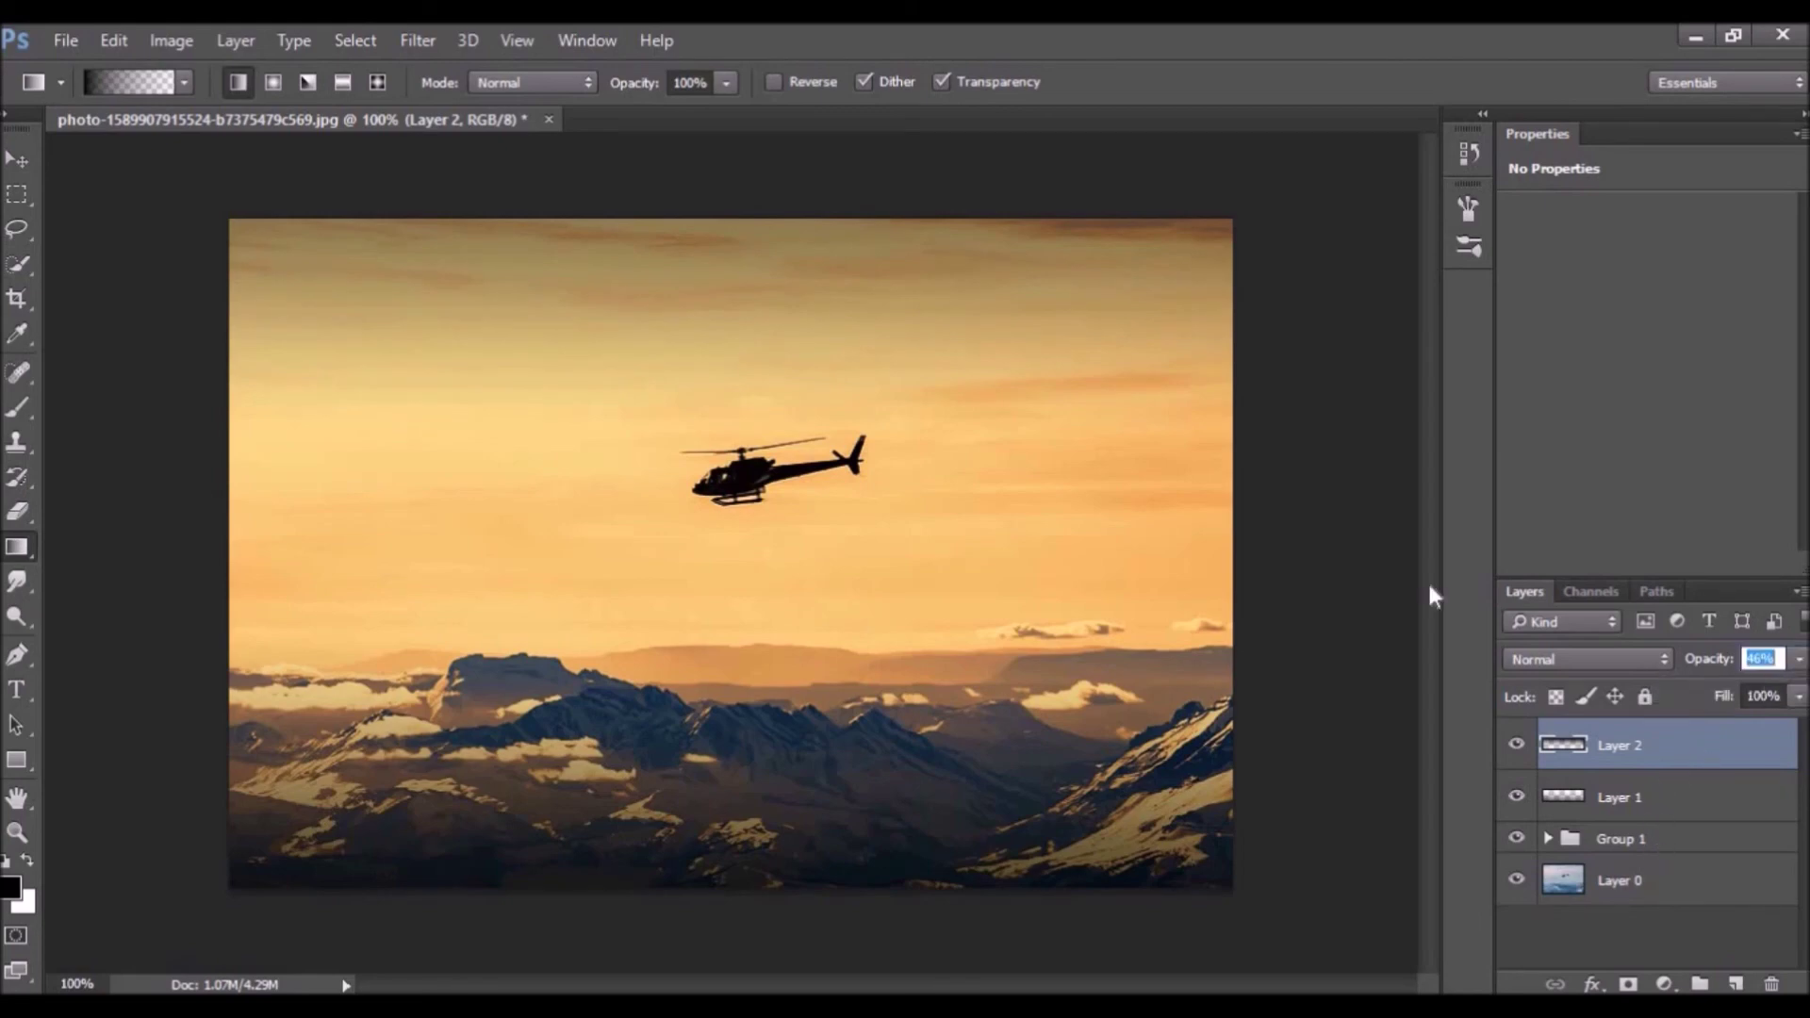
Step: Add a topmost Color Lookup layer with the TealOrangePlusContrast.3DL LUT at 39% opacity, and toggle its visibility to compare
{"action": "left_click", "coordinate": [1665, 983]}
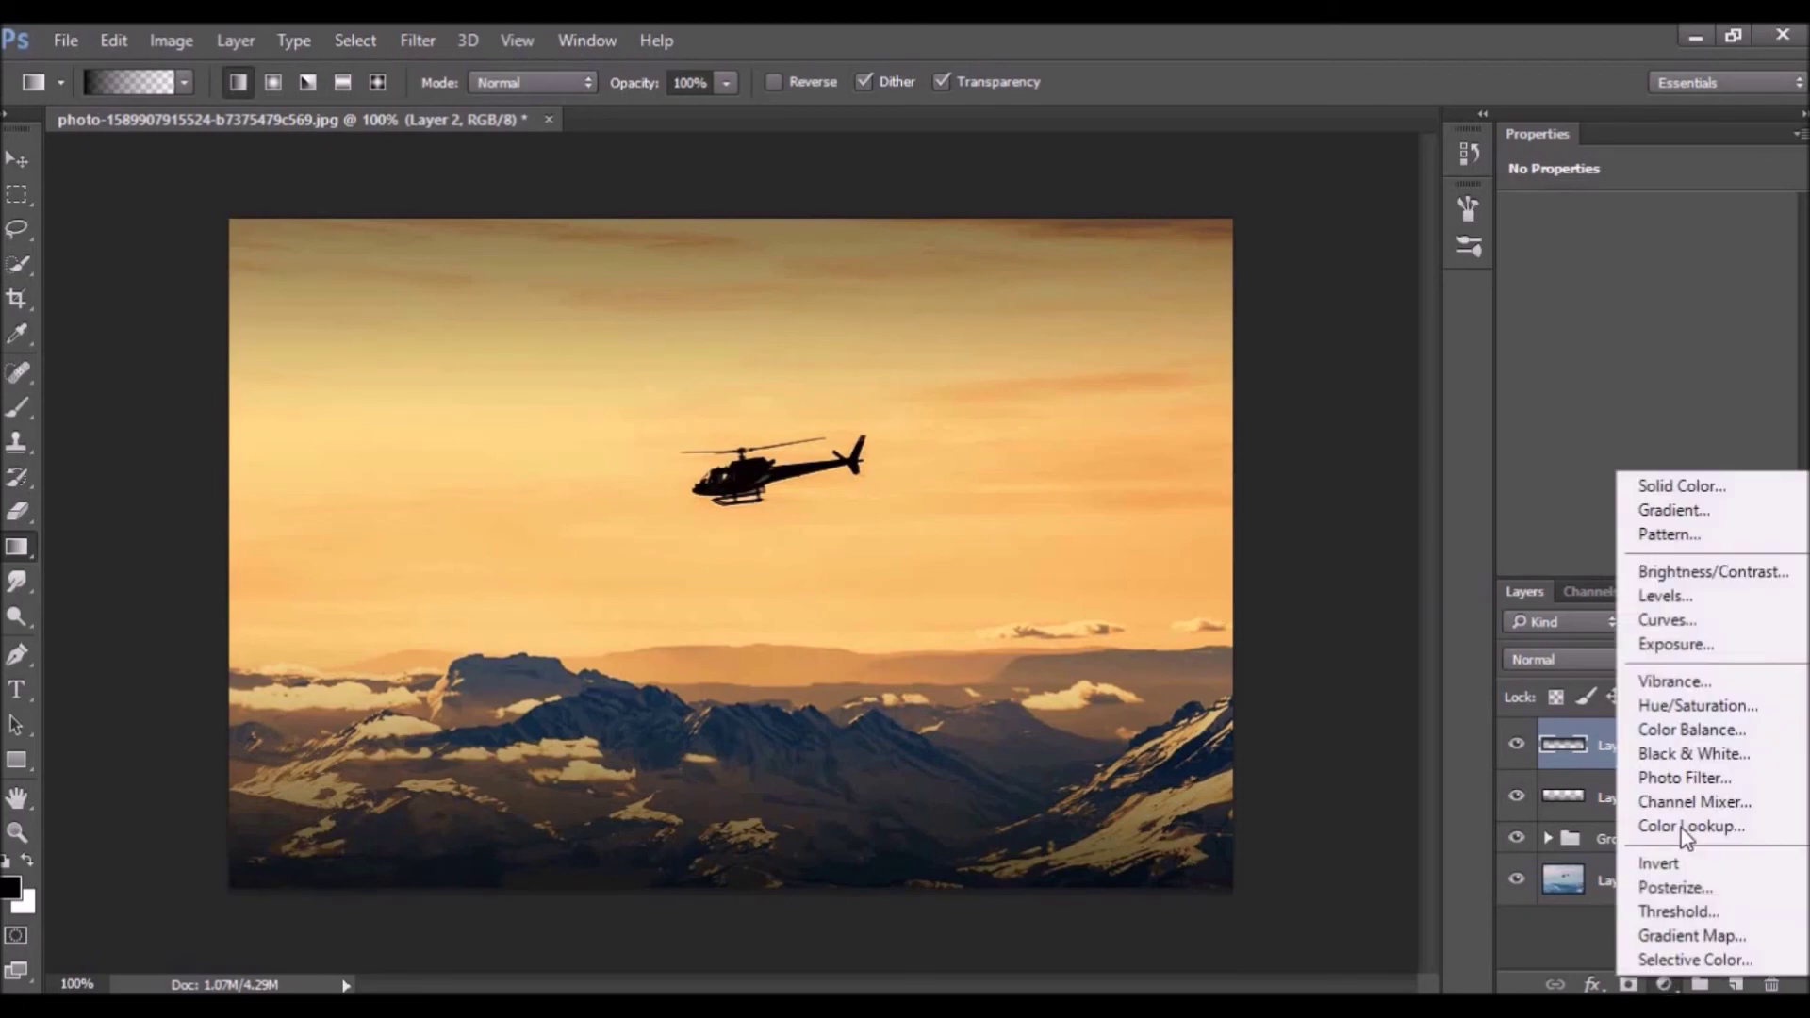
{"action": "left_click", "coordinate": [1688, 840]}
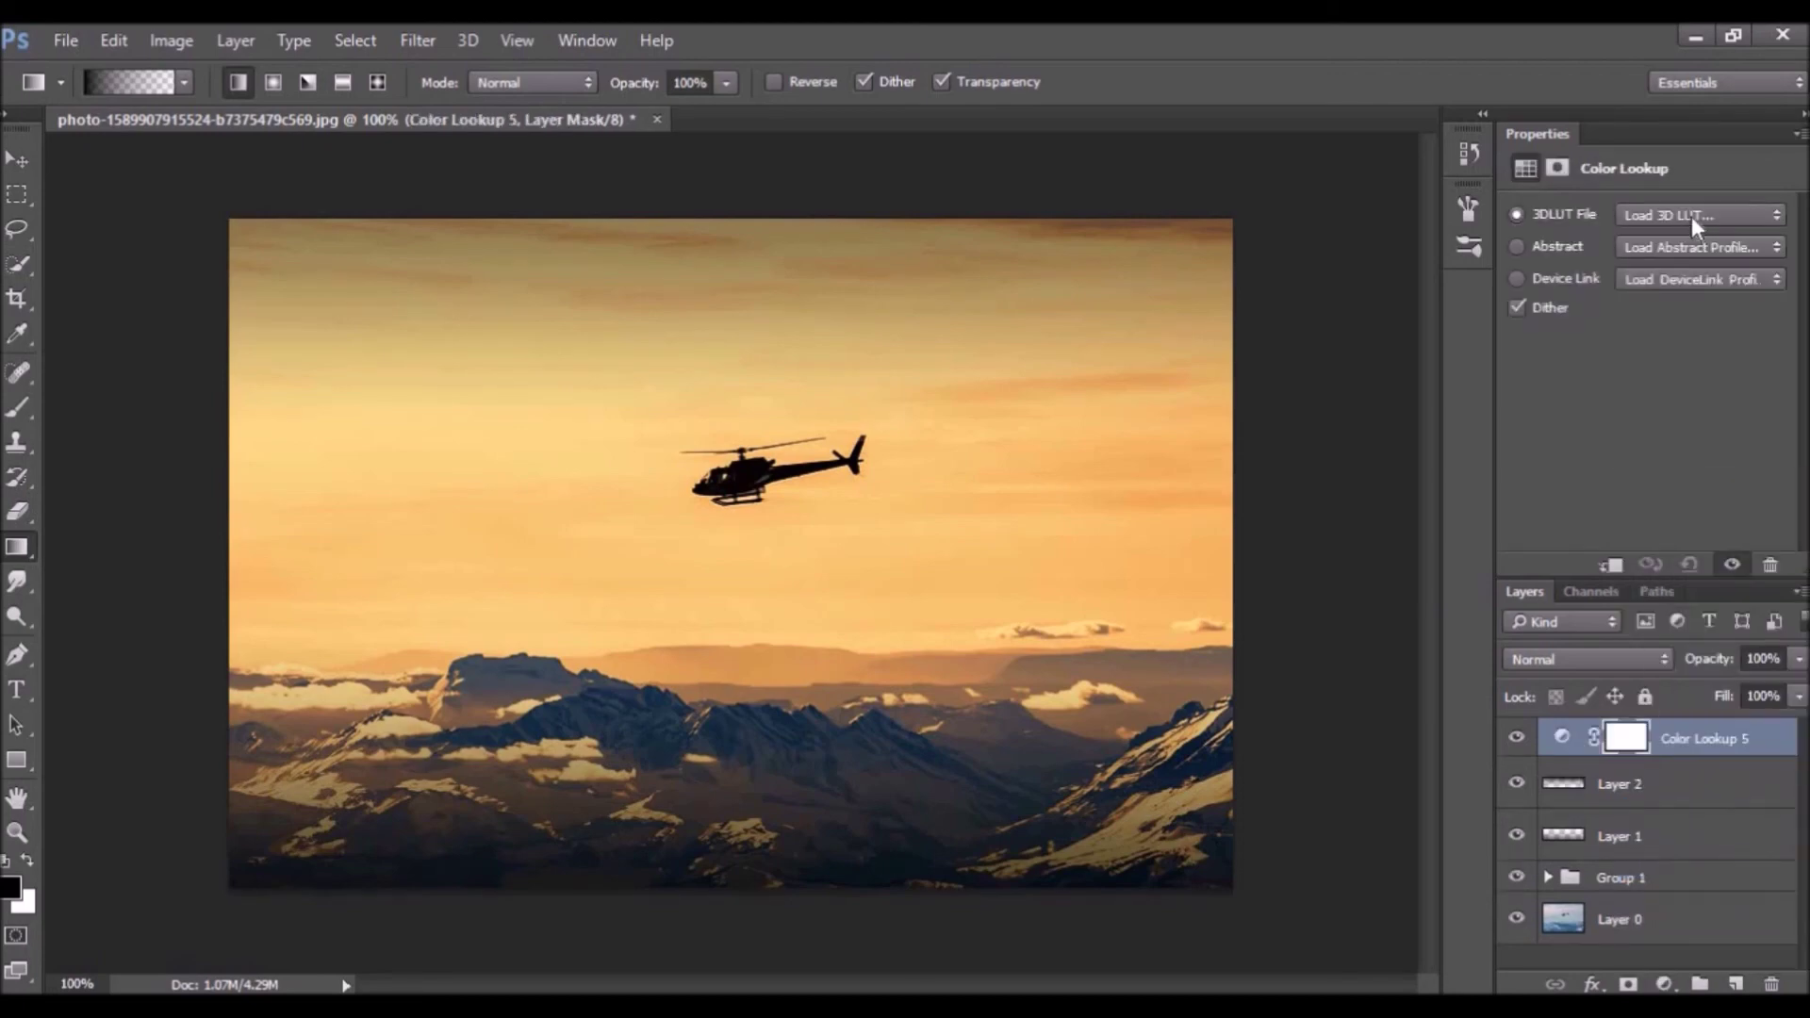
{"action": "left_click", "coordinate": [1692, 216]}
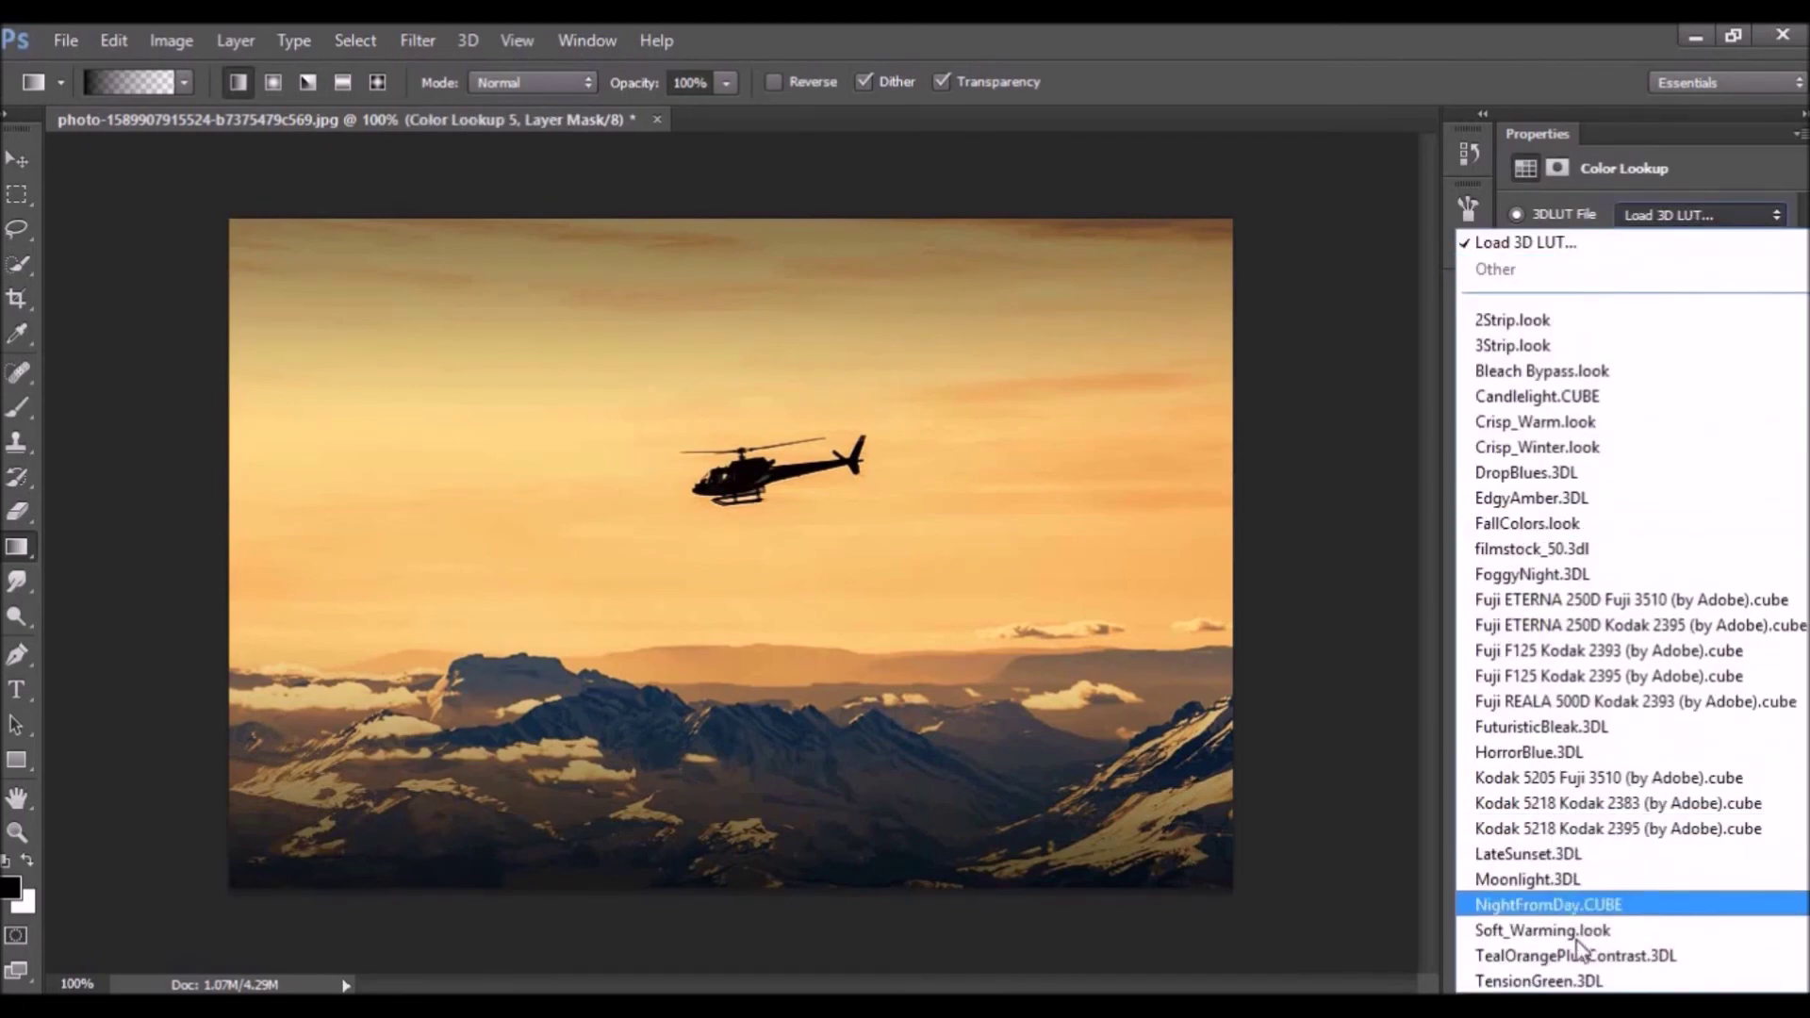
{"action": "left_click", "coordinate": [1578, 955]}
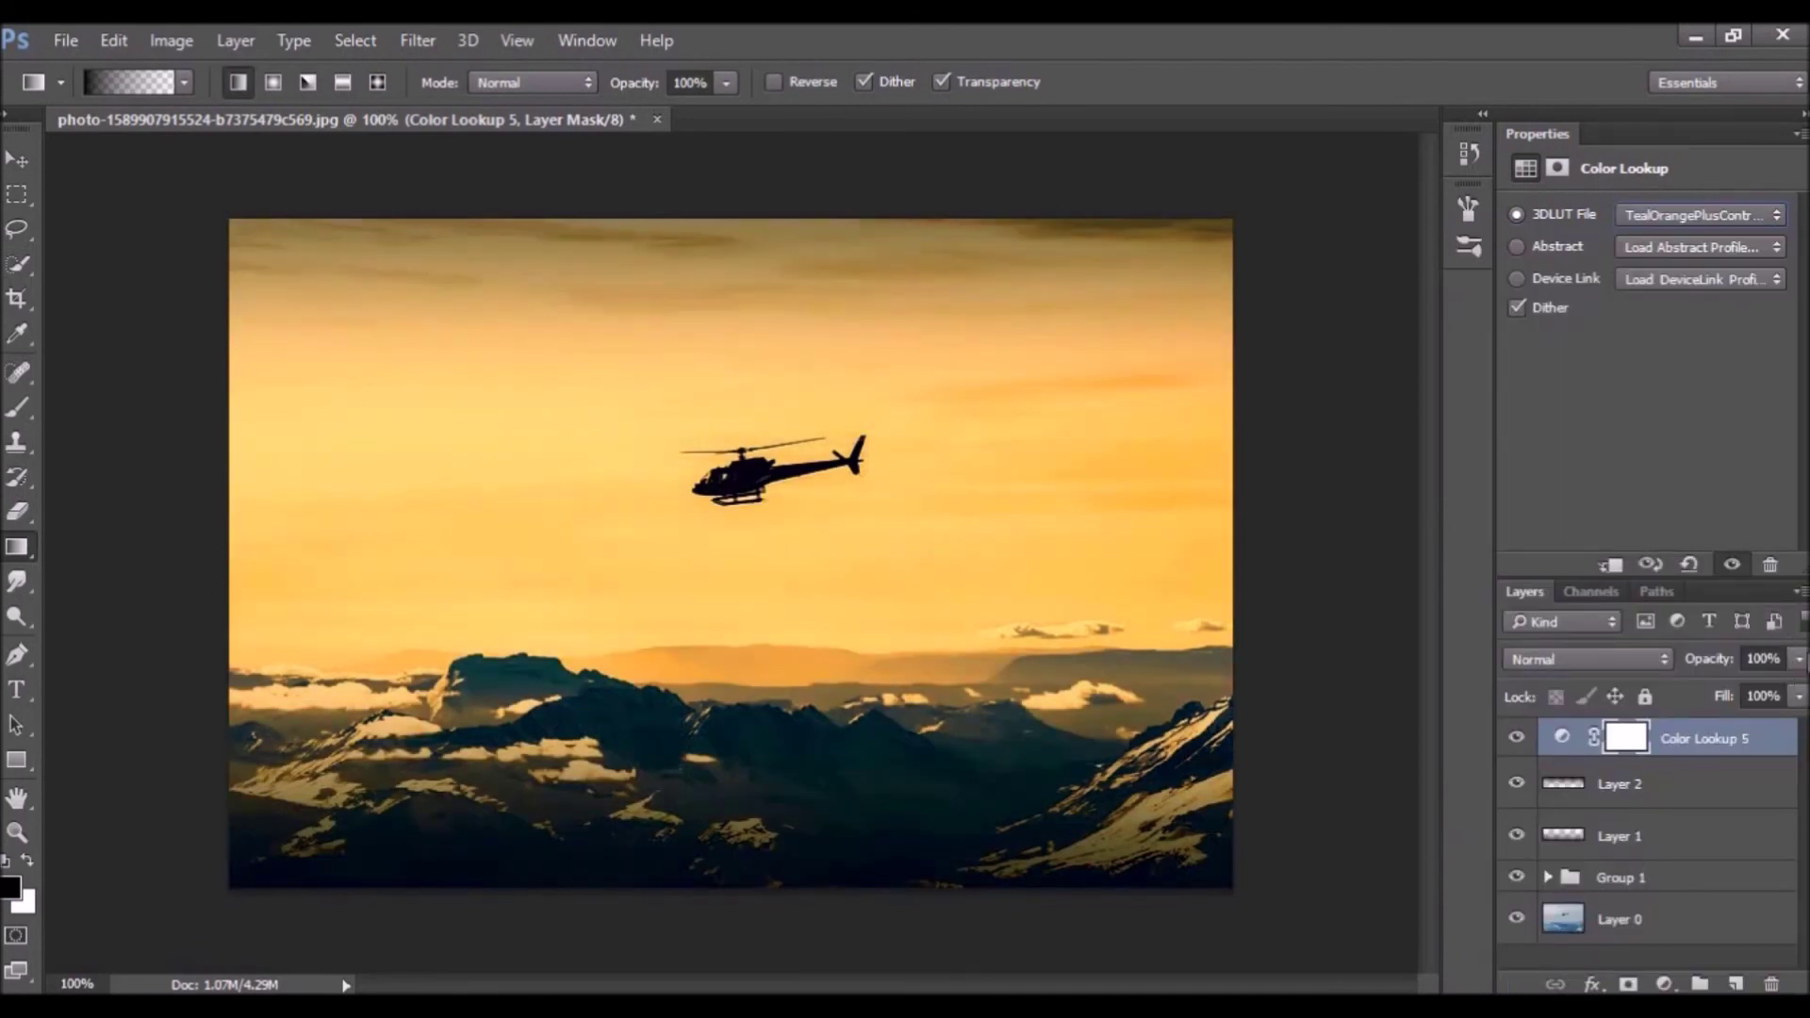
{"action": "left_click", "coordinate": [1799, 659]}
{"action": "left_click_drag", "start_coordinate": [1797, 688], "coordinate": [1757, 692]}
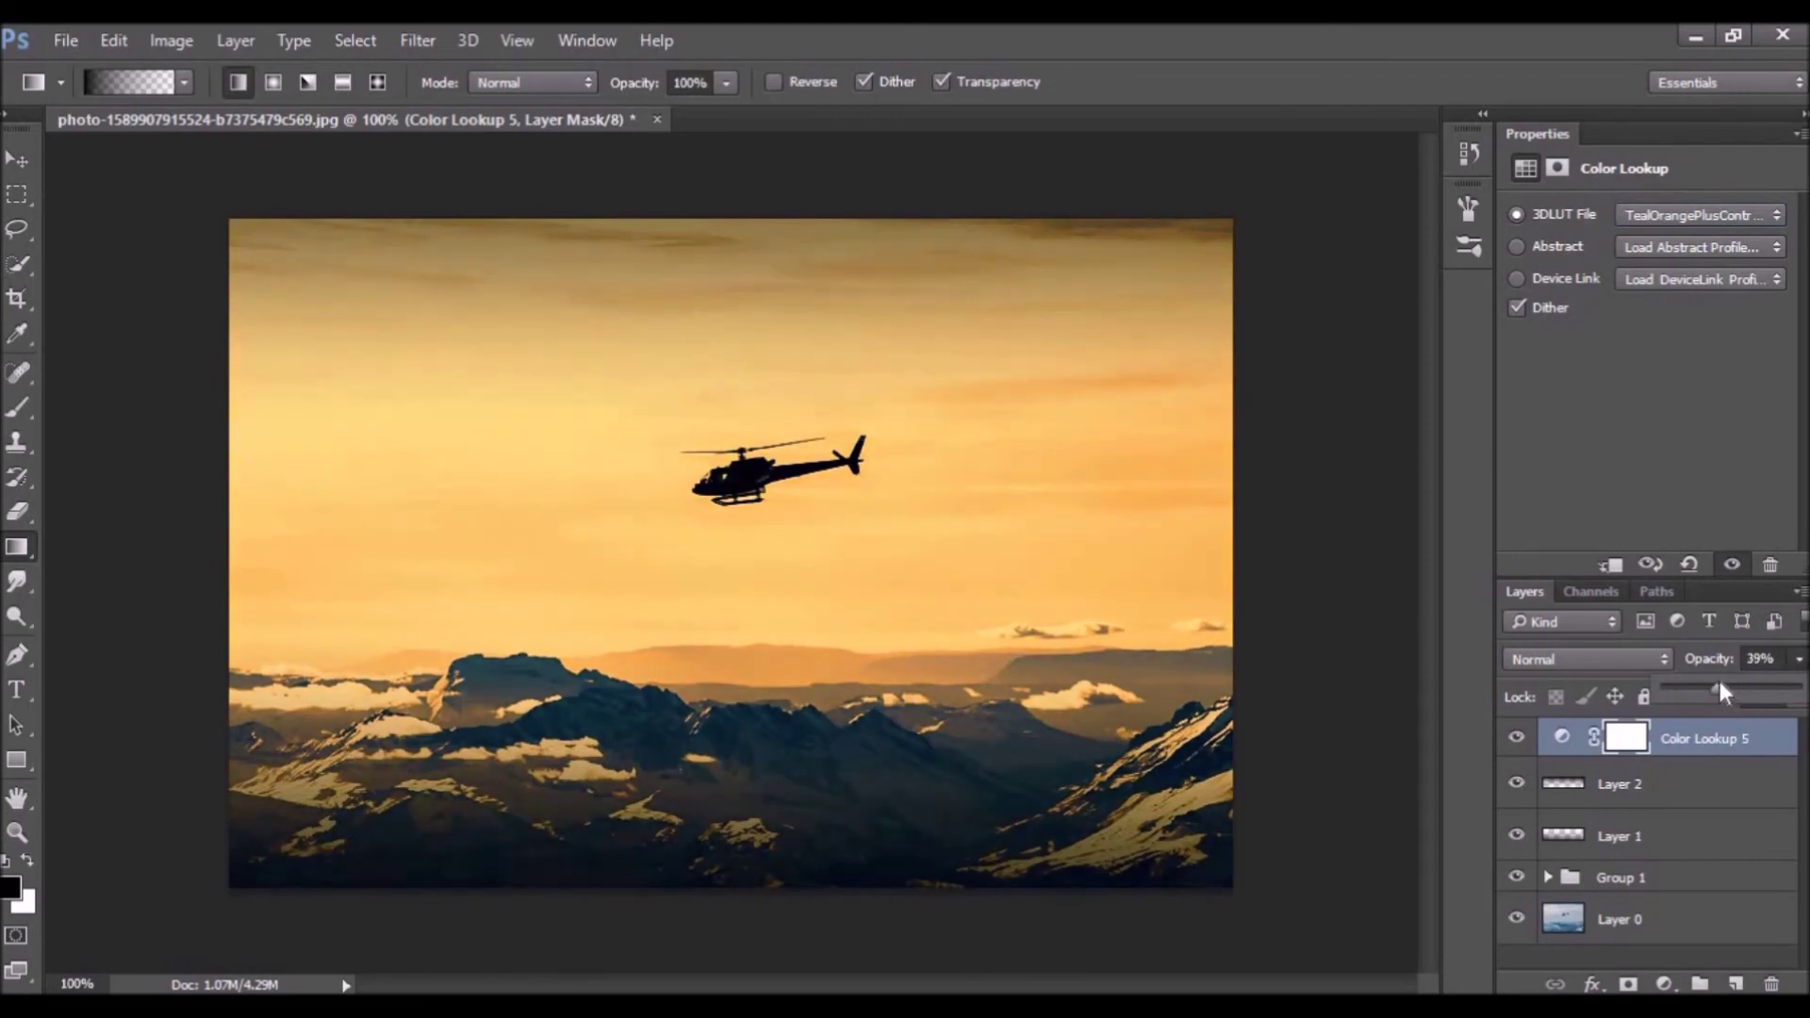
{"action": "left_click", "coordinate": [1745, 579]}
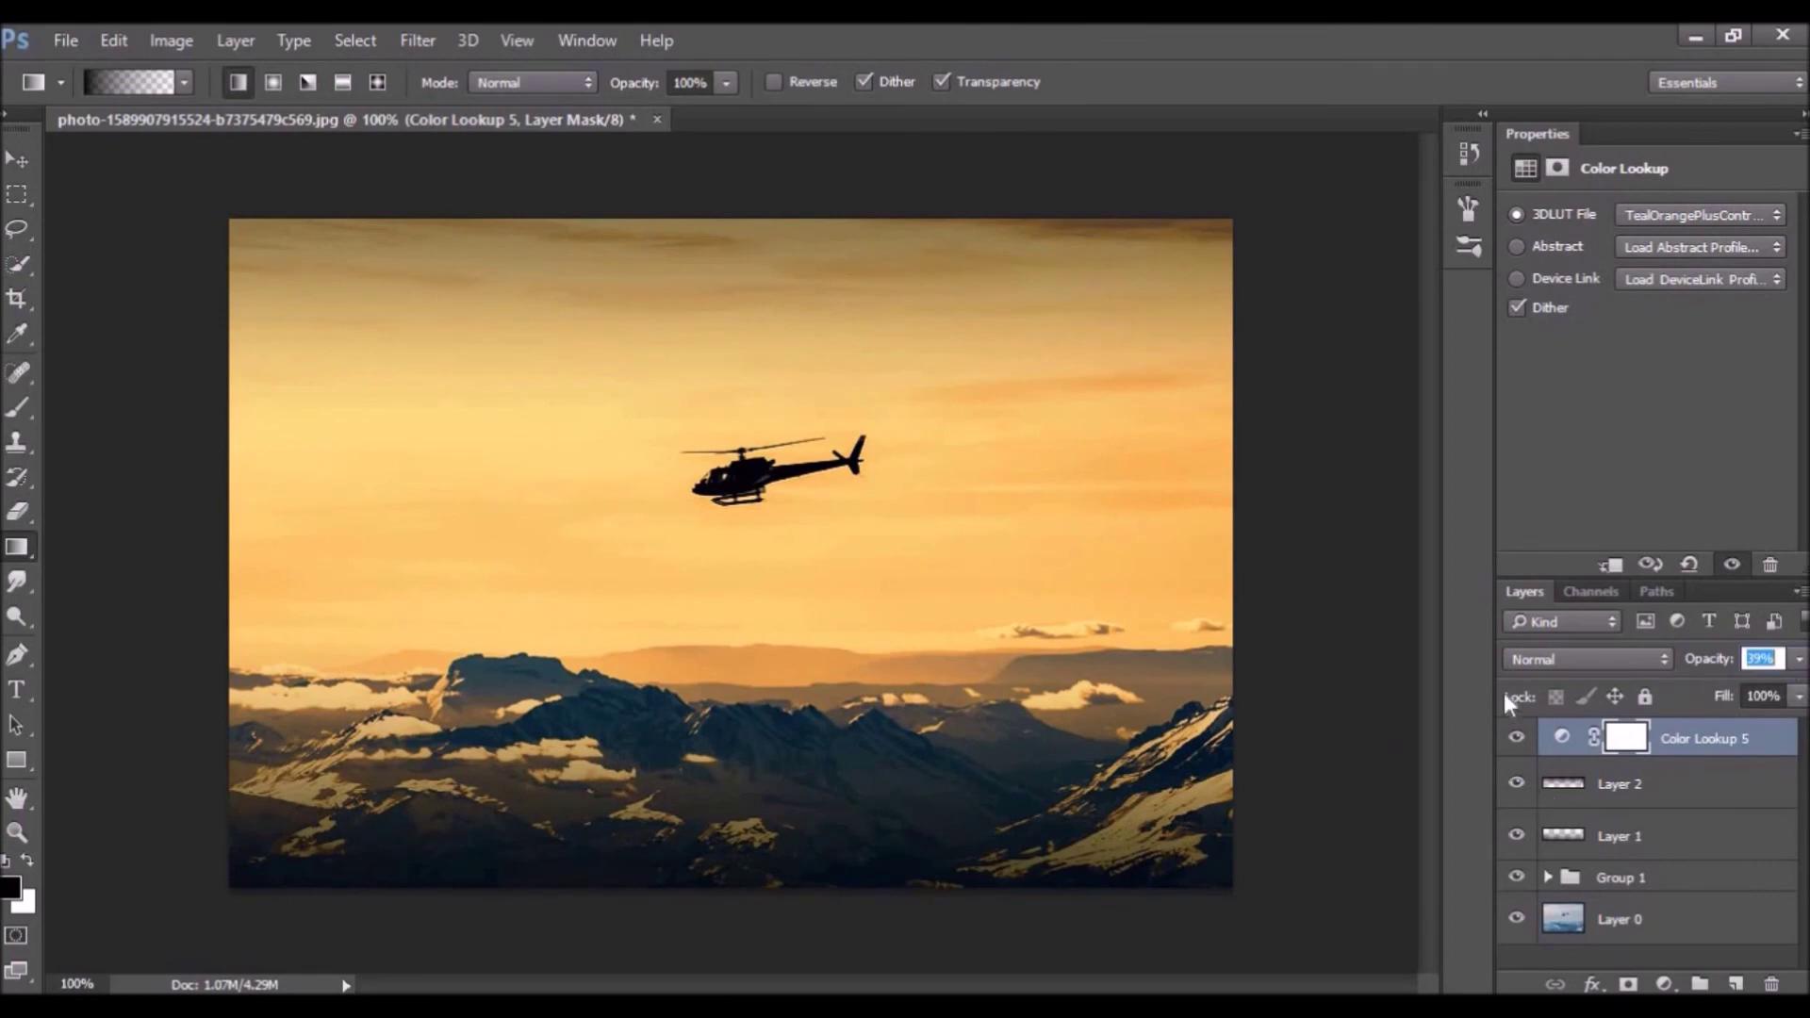
{"action": "left_click", "coordinate": [1517, 738]}
{"action": "left_click", "coordinate": [1517, 738]}
Step: Group all layers above Layer 0 and toggle the new group's visibility for a before-and-after comparison
{"action": "left_click", "coordinate": [1678, 883], "text": "shift"}
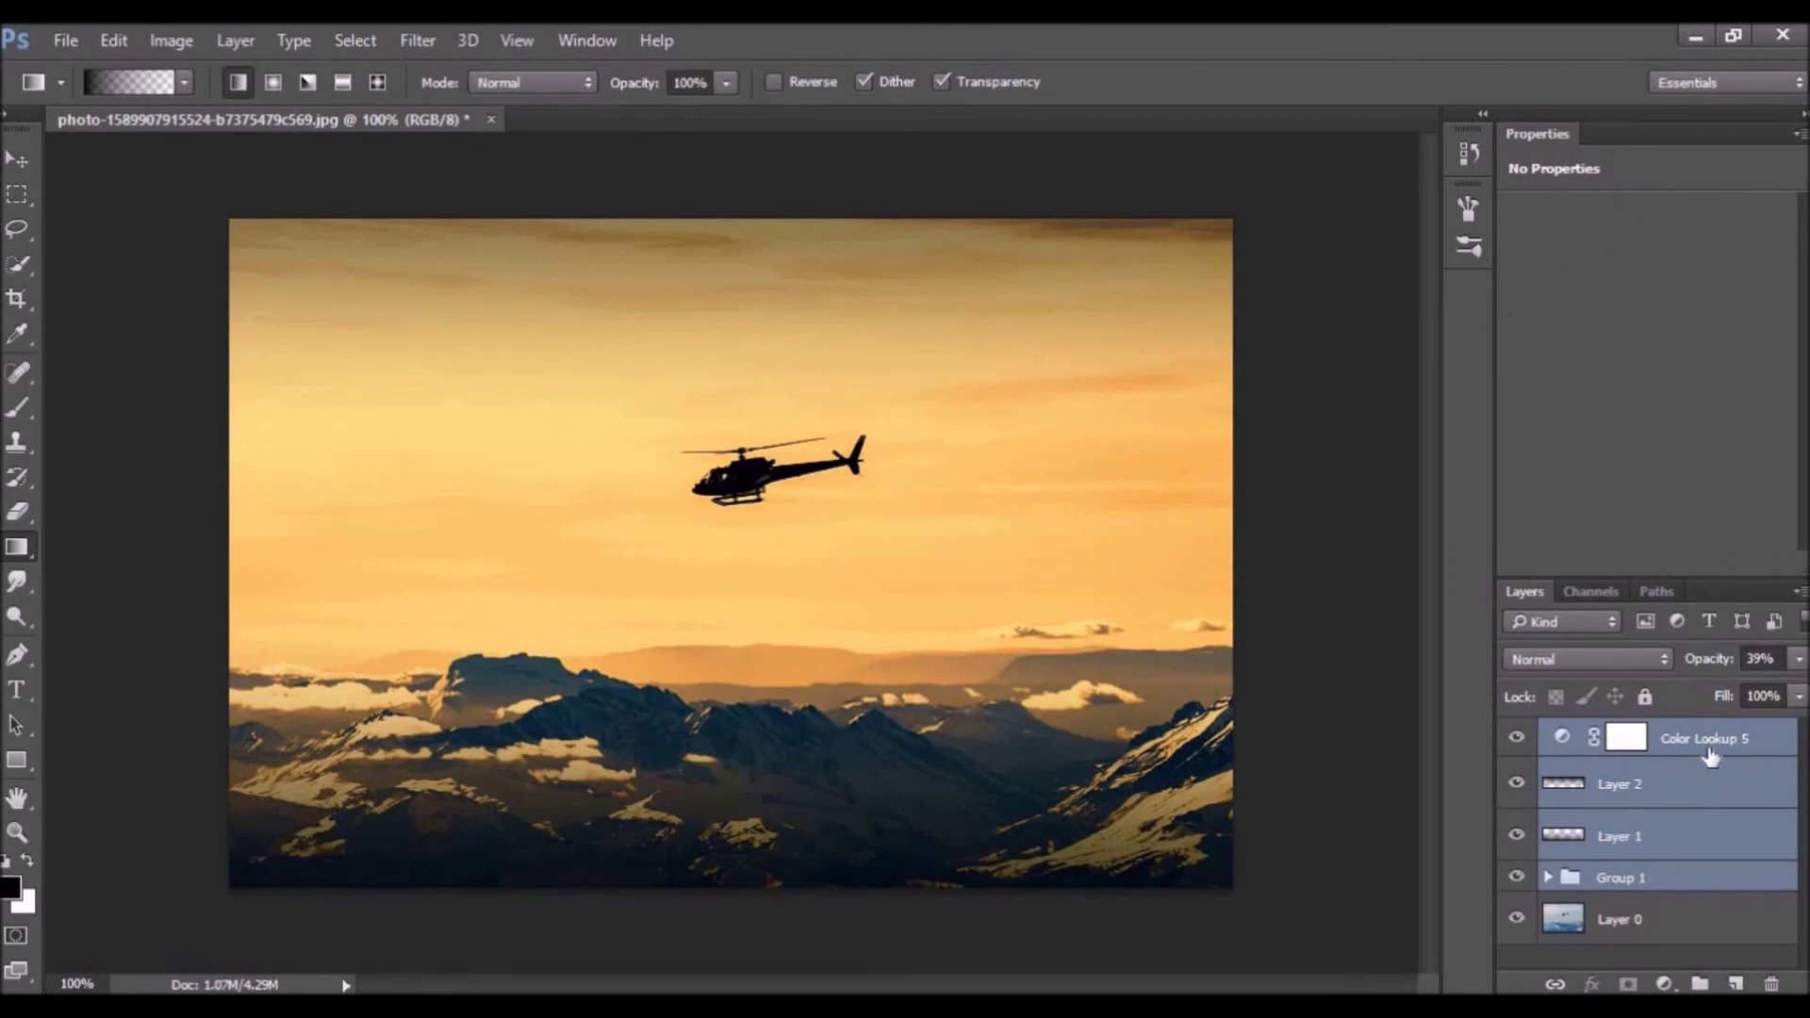
{"action": "key", "text": "ctrl+g"}
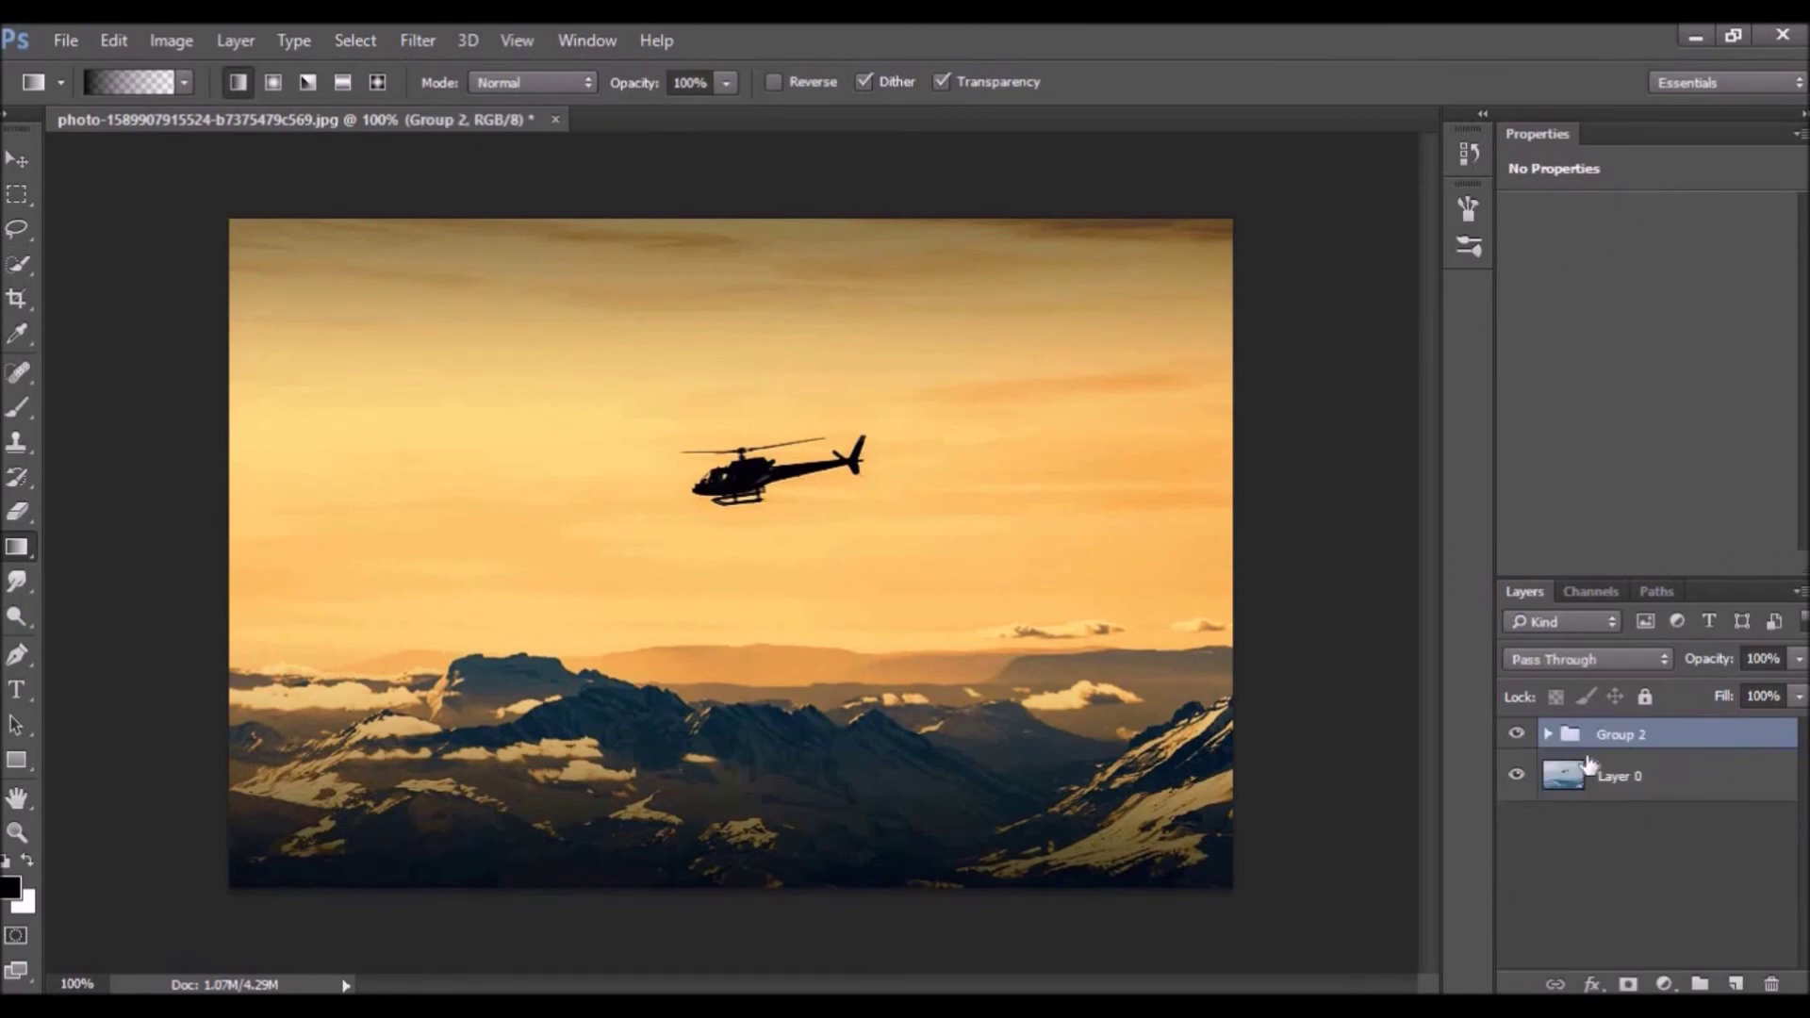
{"action": "left_click", "coordinate": [1517, 735]}
{"action": "left_click", "coordinate": [1517, 735]}
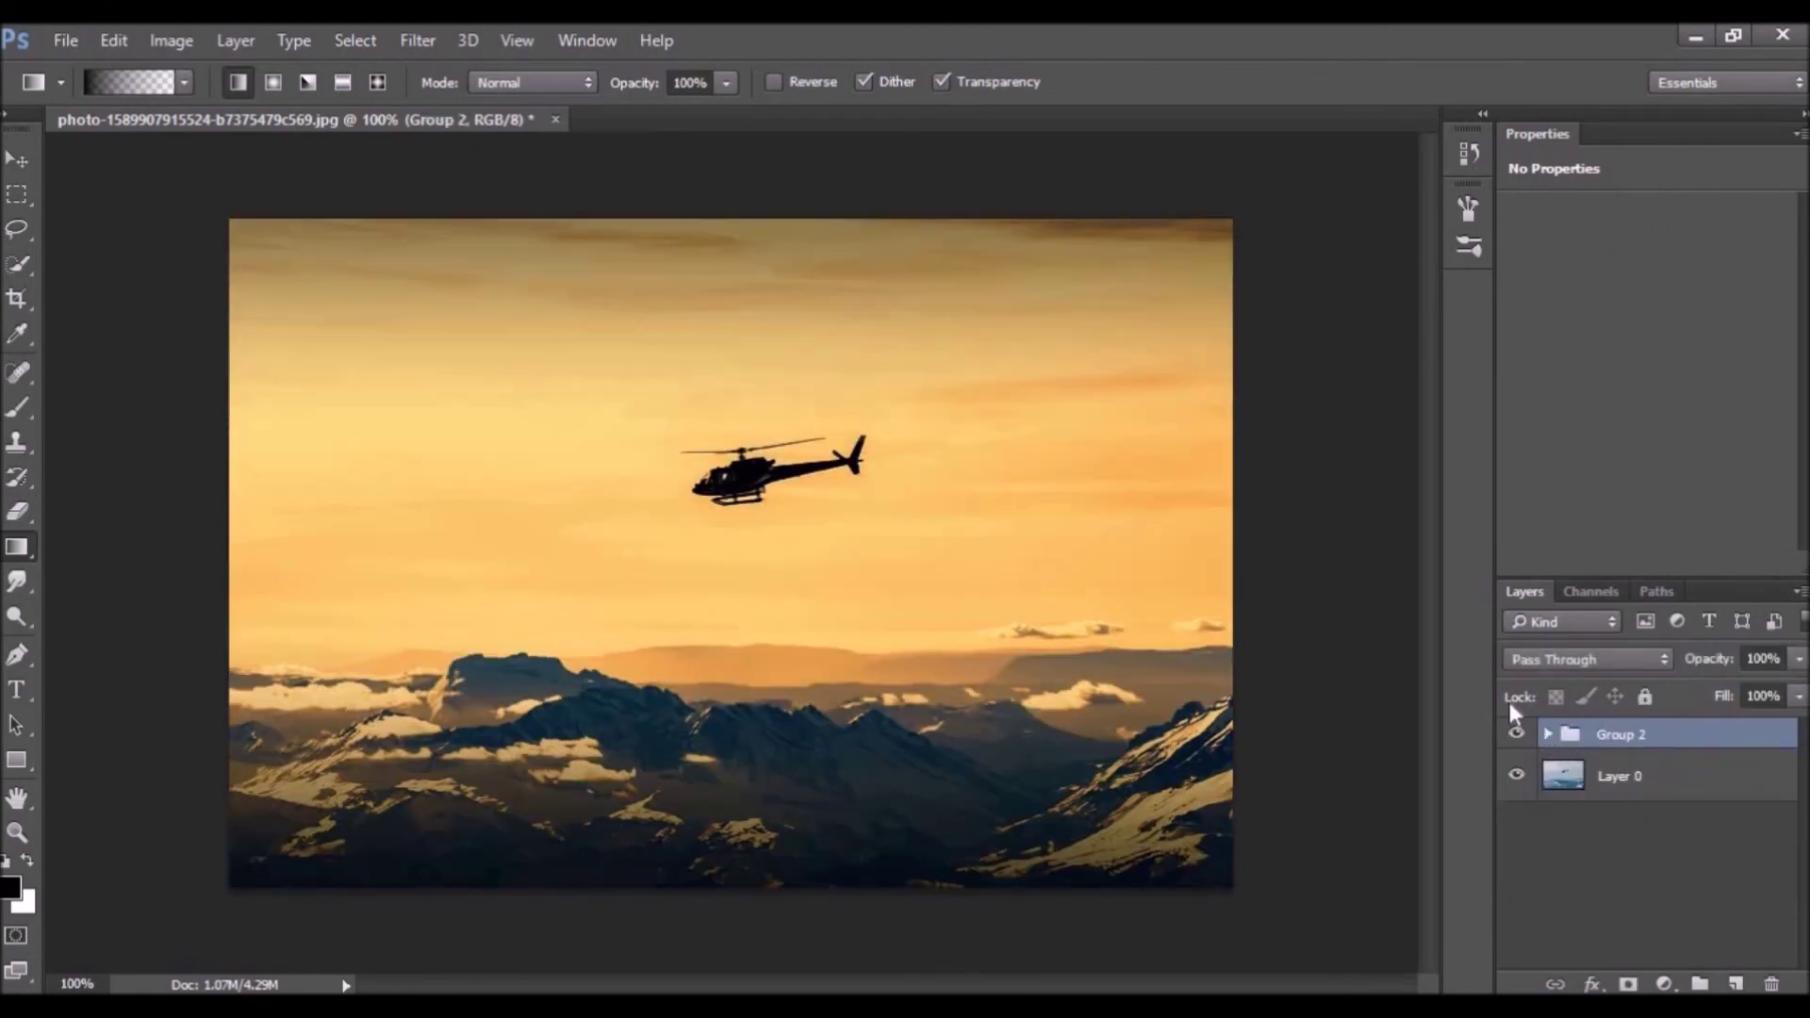